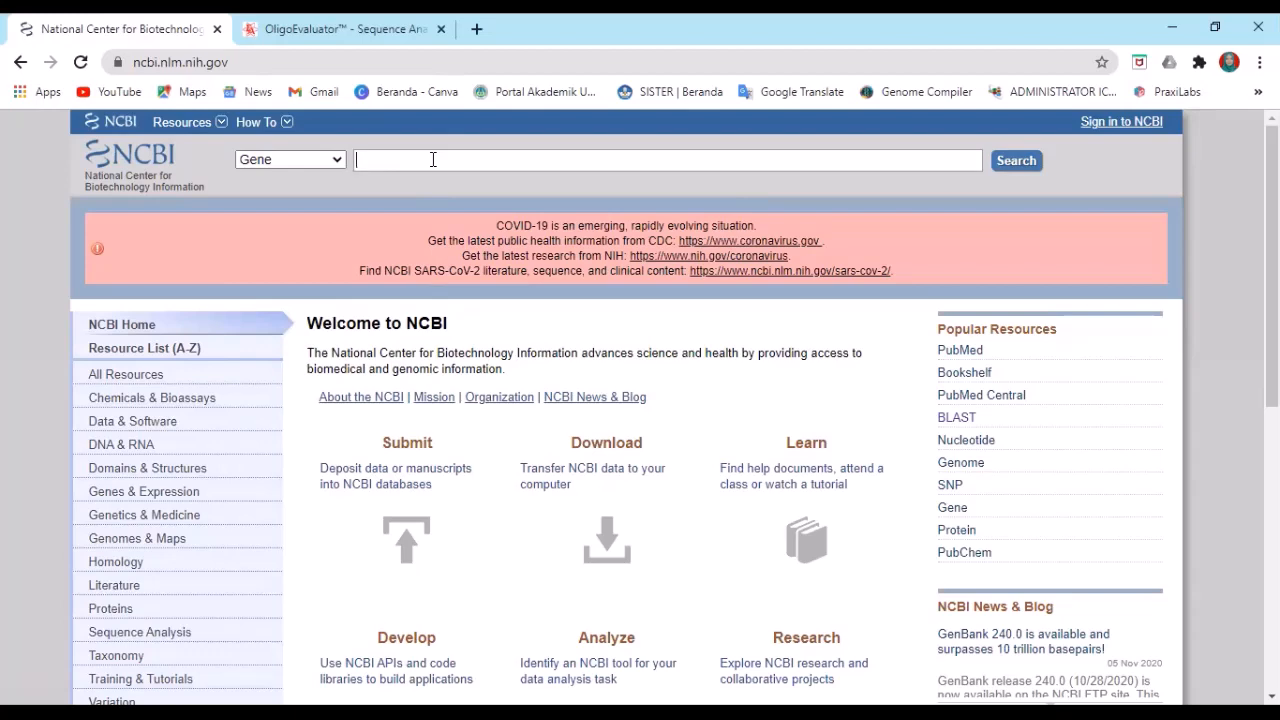
Step: Search the Gene database for "mus musculus"
{"action": "type", "text": "mus mus"}
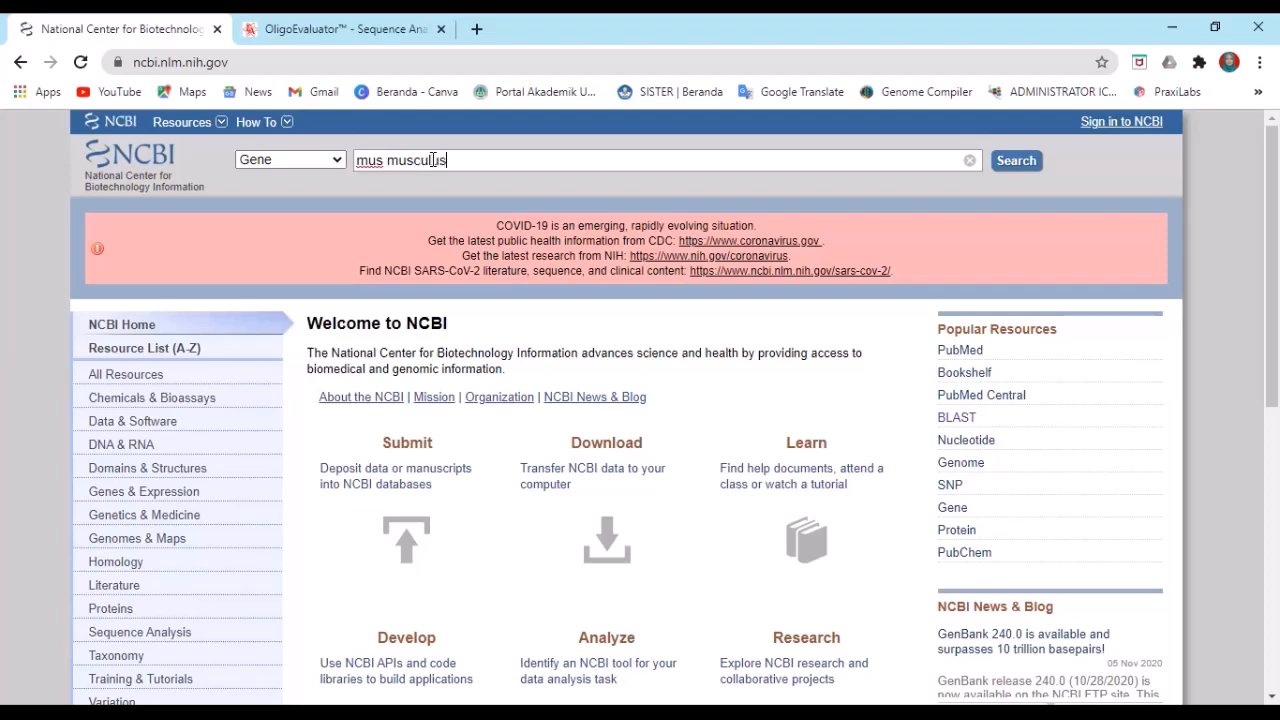
{"action": "type", "text": "culus"}
{"action": "key", "text": "Return"}
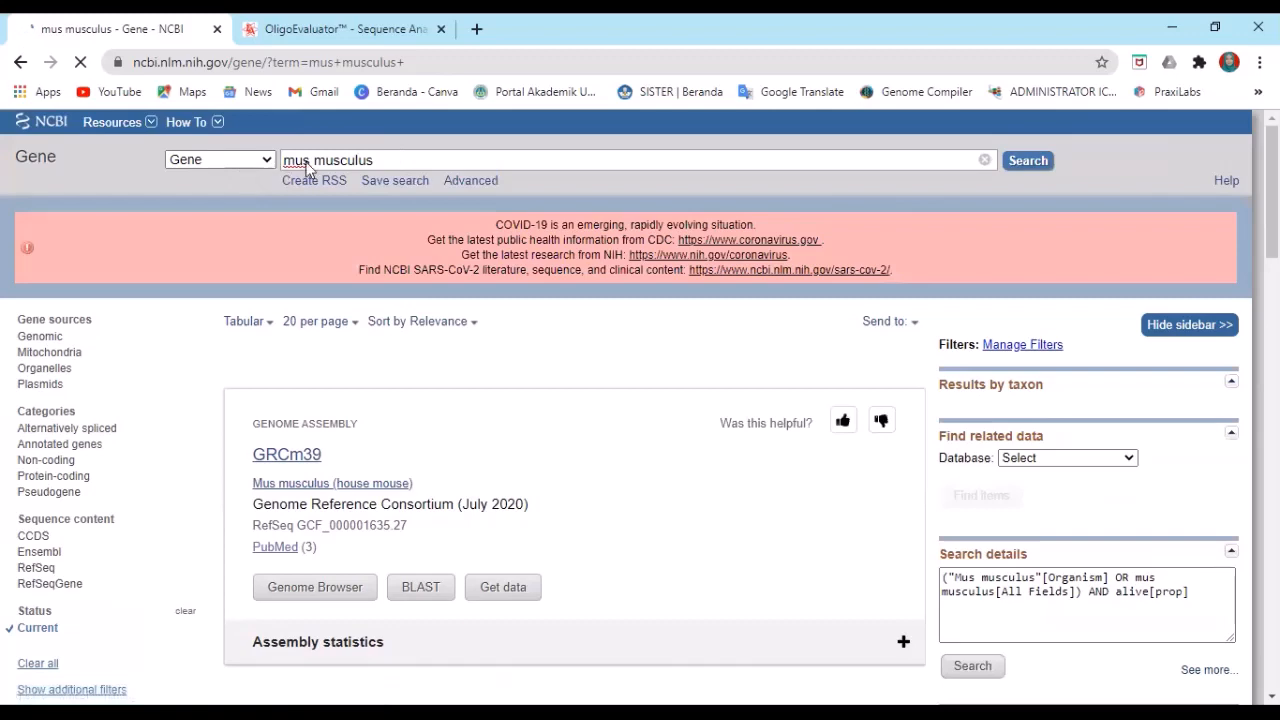
Step: Find the Tnf (tumor necrosis factor) gene of Mus musculus in the search results and open its record
{"action": "scroll", "coordinate": [500, 376], "scroll_direction": "down", "scroll_amount": 1}
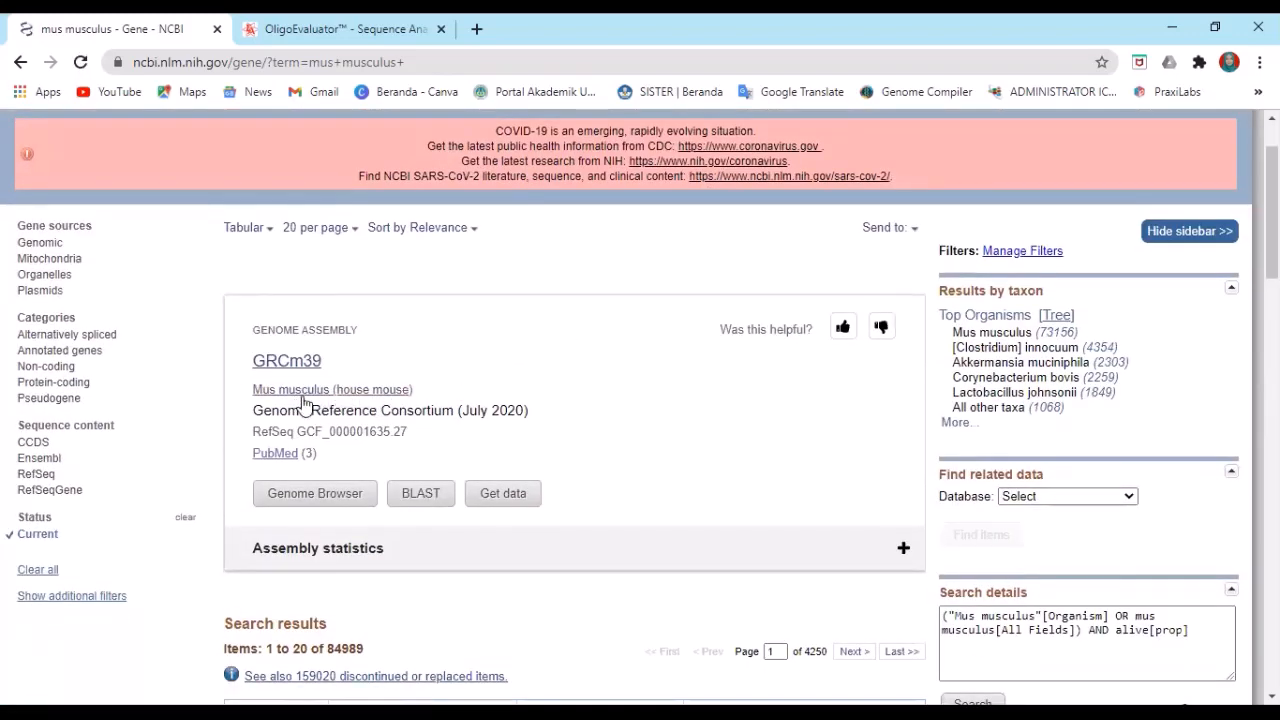
{"action": "scroll", "coordinate": [443, 400], "scroll_direction": "down", "scroll_amount": 3}
{"action": "scroll", "coordinate": [443, 400], "scroll_direction": "down", "scroll_amount": 1}
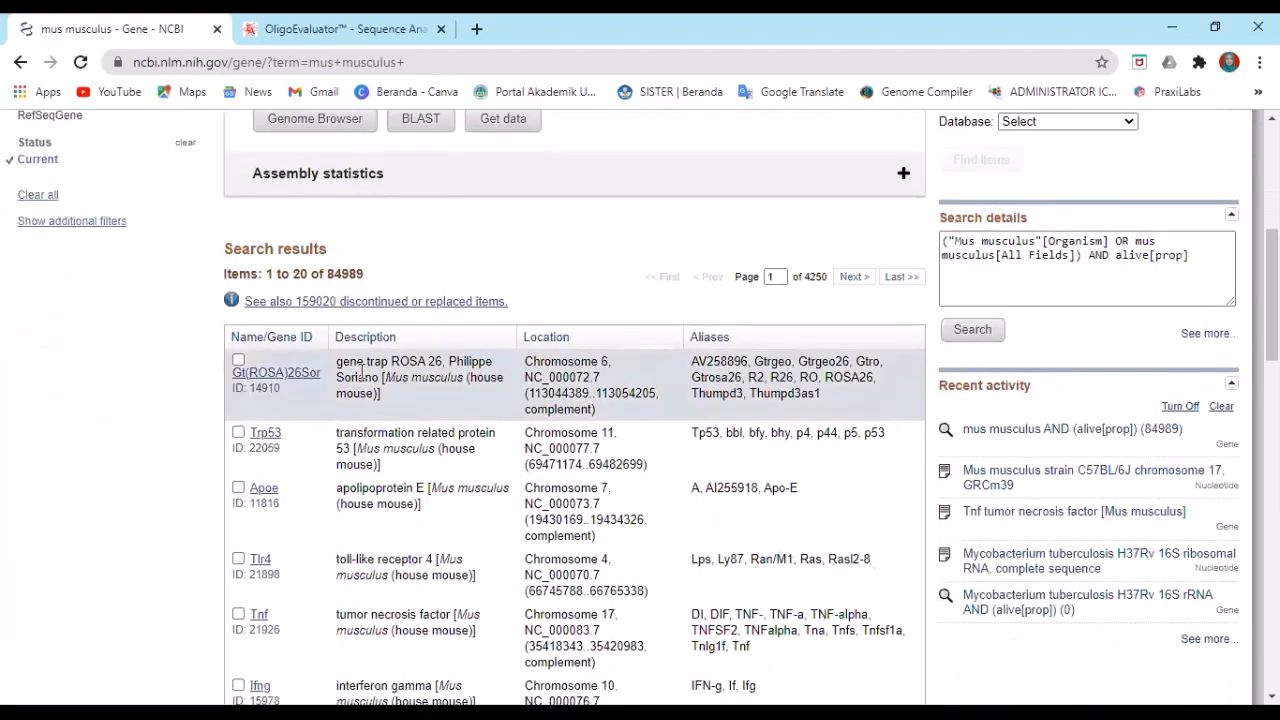
{"action": "scroll", "coordinate": [405, 553], "scroll_direction": "down", "scroll_amount": 3}
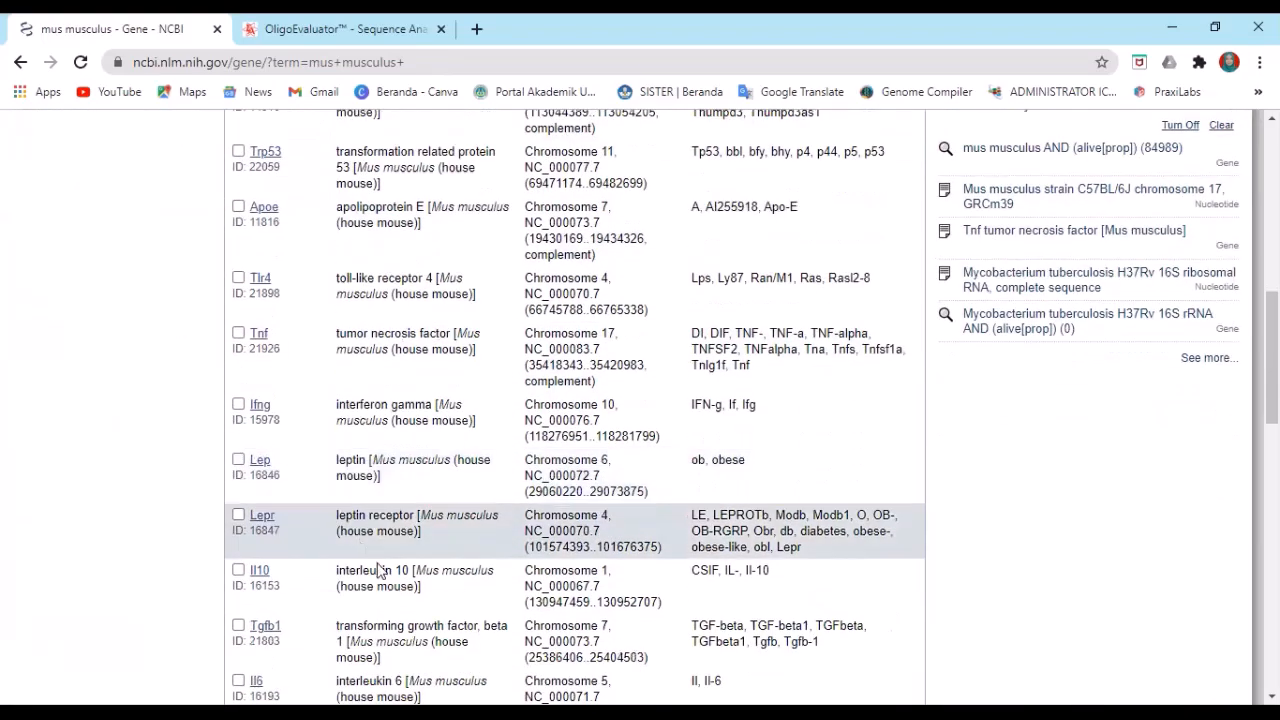
{"action": "scroll", "coordinate": [384, 577], "scroll_direction": "down", "scroll_amount": 2}
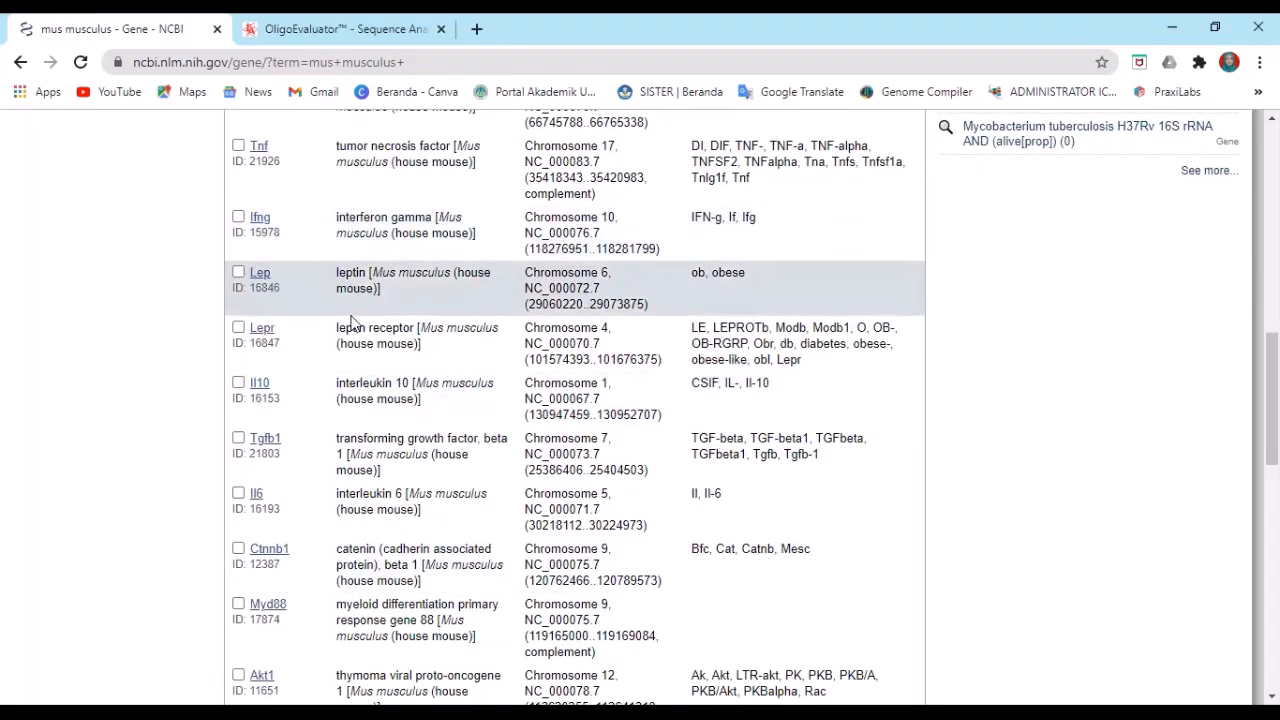
{"action": "scroll", "coordinate": [362, 305], "scroll_direction": "up", "scroll_amount": 2}
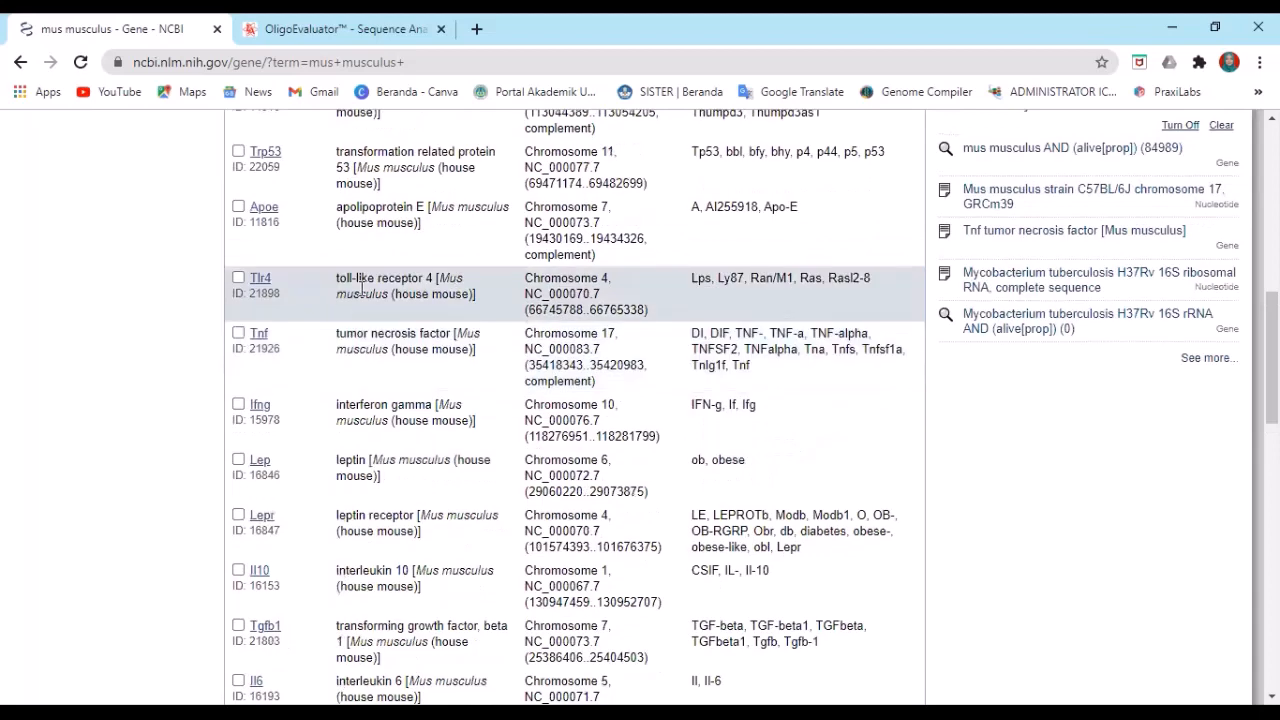
{"action": "scroll", "coordinate": [365, 300], "scroll_direction": "up", "scroll_amount": 1}
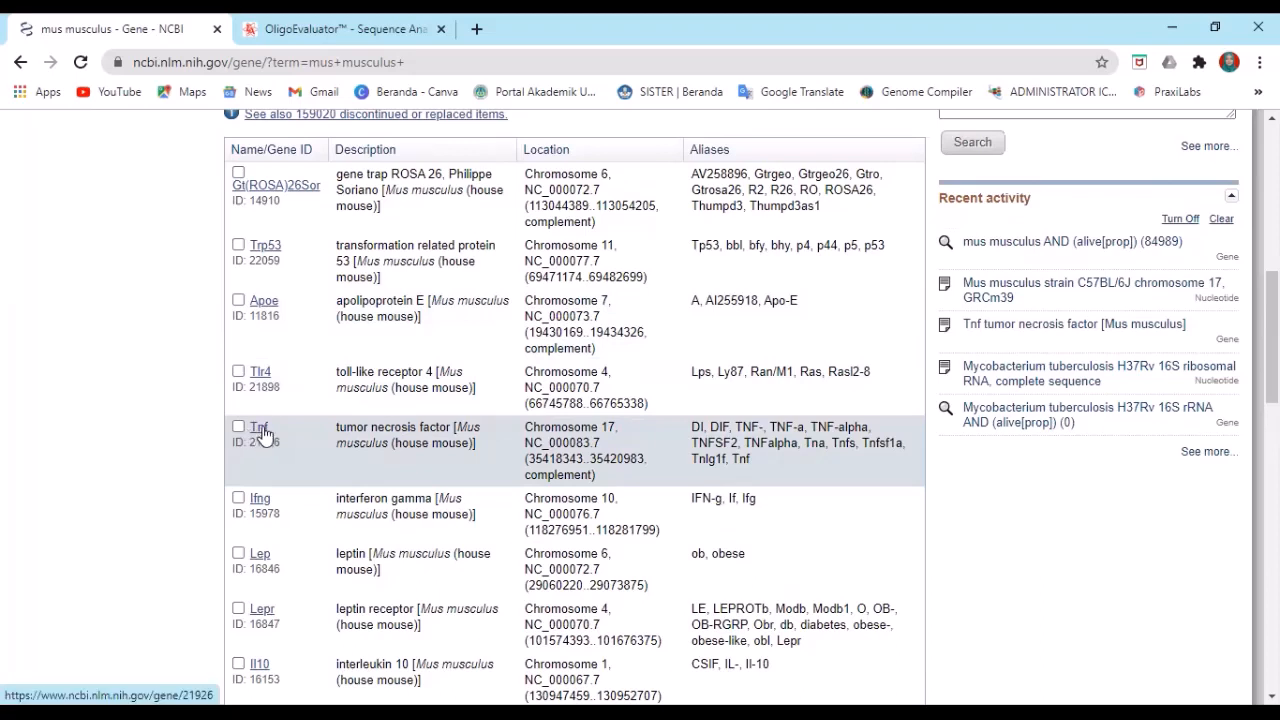
{"action": "left_click", "coordinate": [260, 431]}
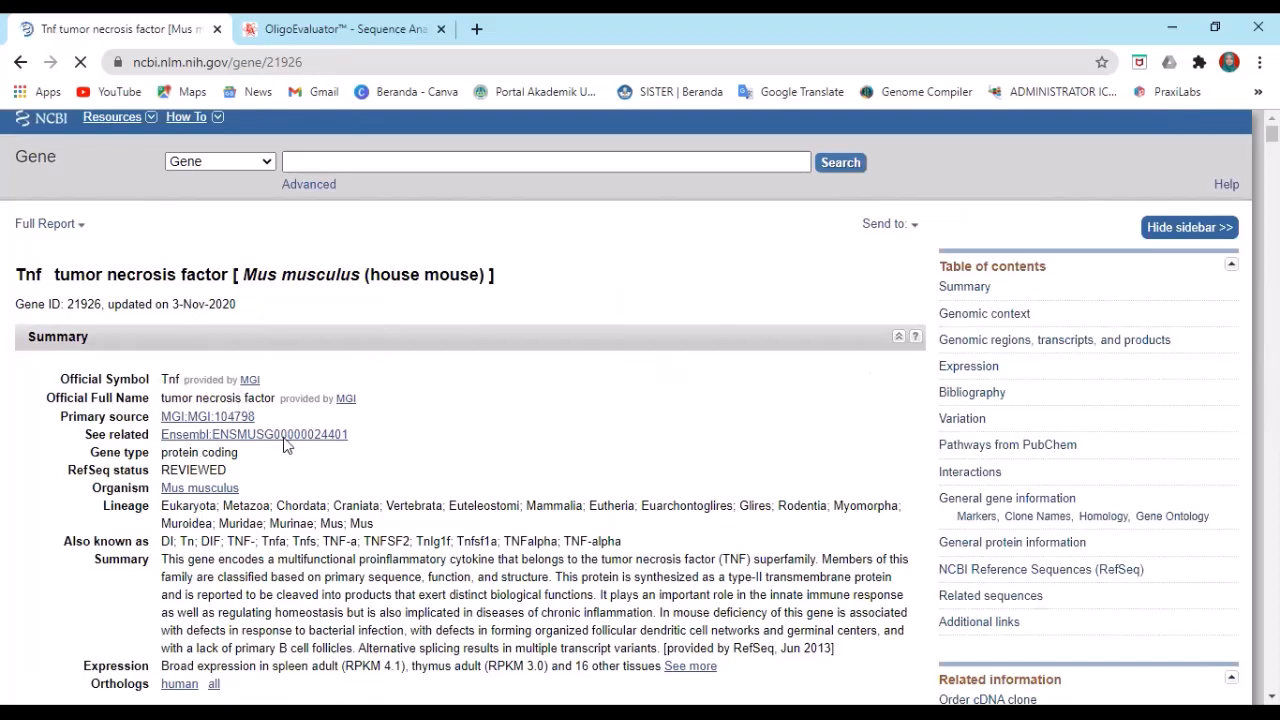
Step: Open the GenBank nucleotide record for Tnf from the gene page's genomic regions, transcripts, and products section
{"action": "scroll", "coordinate": [249, 405], "scroll_direction": "down", "scroll_amount": 1}
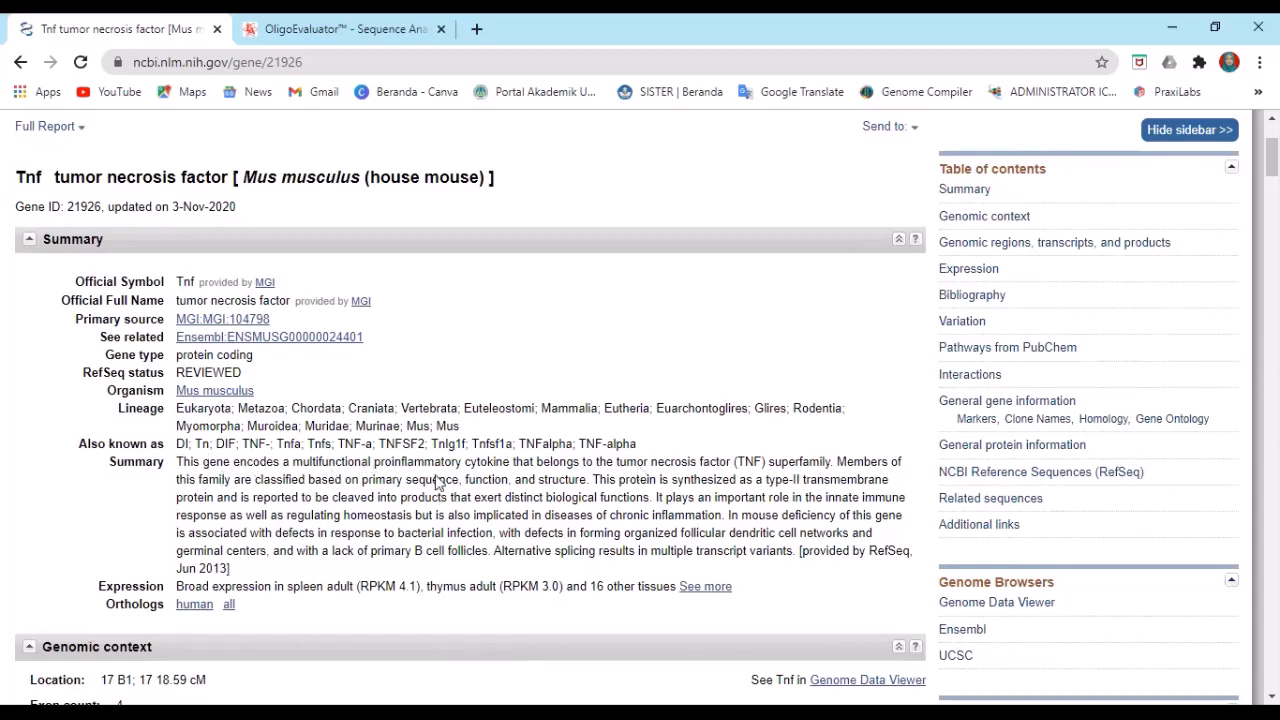
{"action": "scroll", "coordinate": [369, 402], "scroll_direction": "down", "scroll_amount": 2}
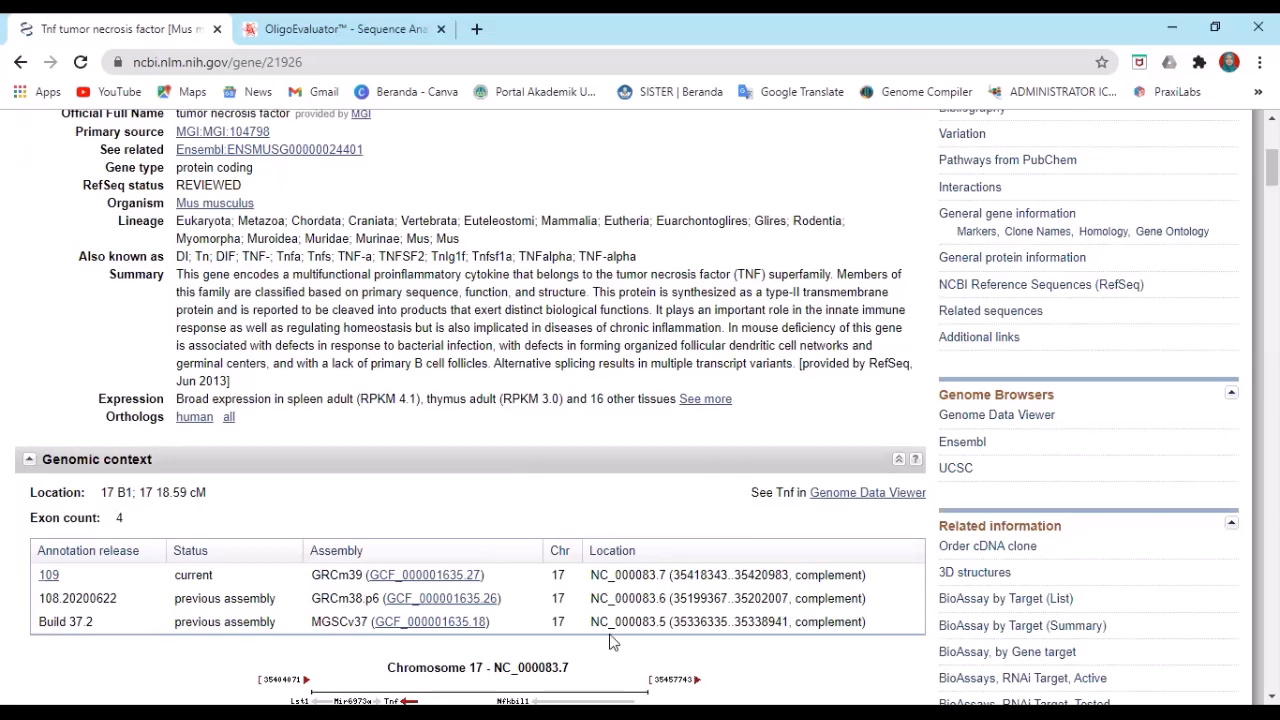
{"action": "scroll", "coordinate": [586, 556], "scroll_direction": "down", "scroll_amount": 2}
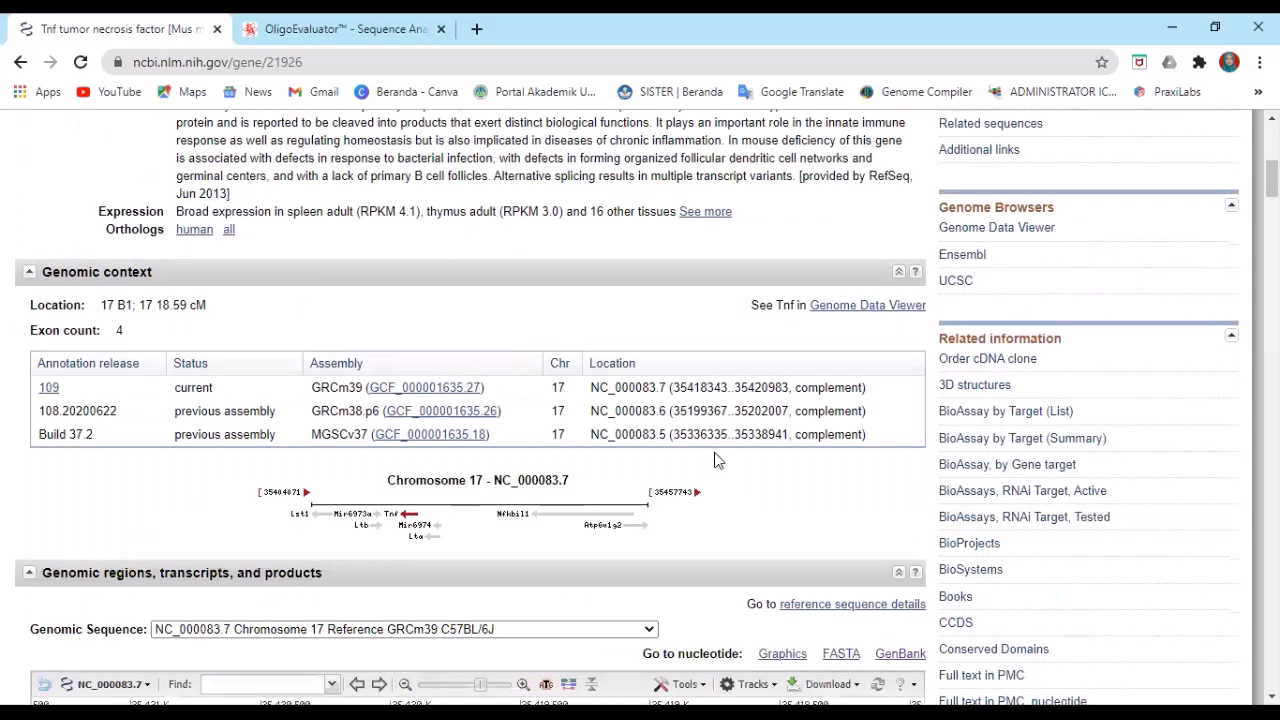
{"action": "scroll", "coordinate": [491, 482], "scroll_direction": "down", "scroll_amount": 1}
{"action": "scroll", "coordinate": [491, 482], "scroll_direction": "down", "scroll_amount": 1}
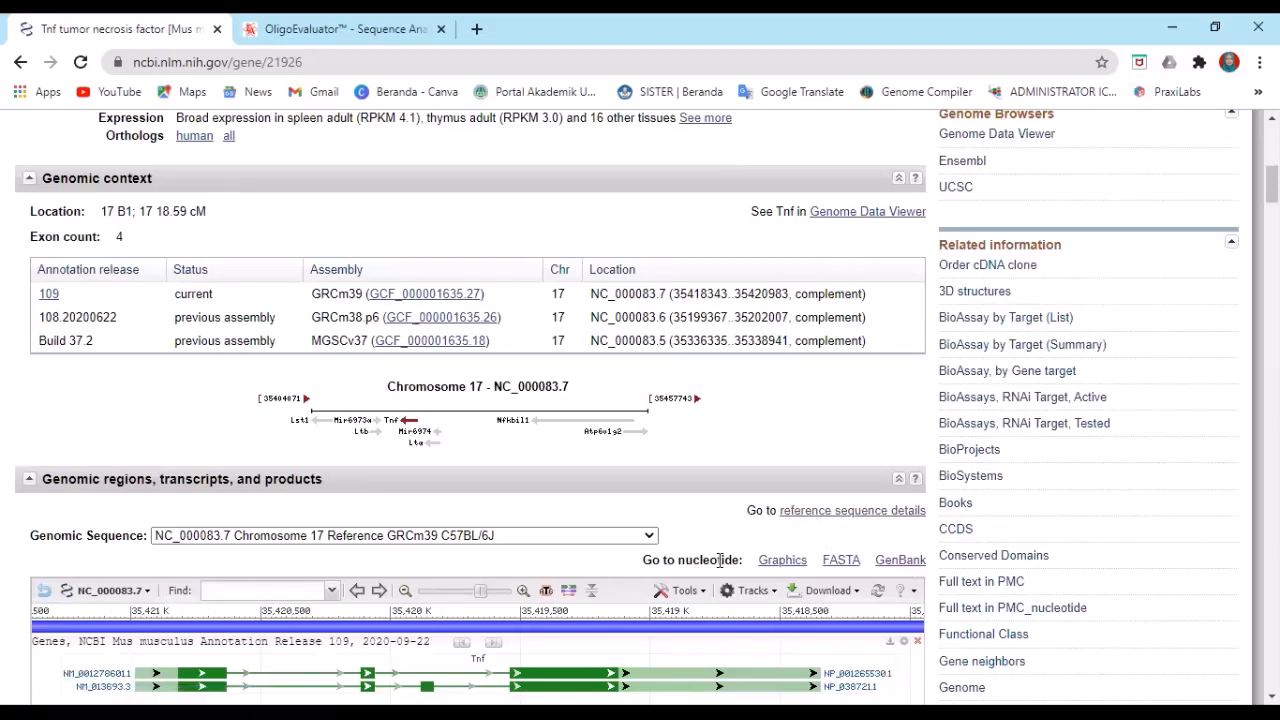
{"action": "left_click", "coordinate": [907, 562]}
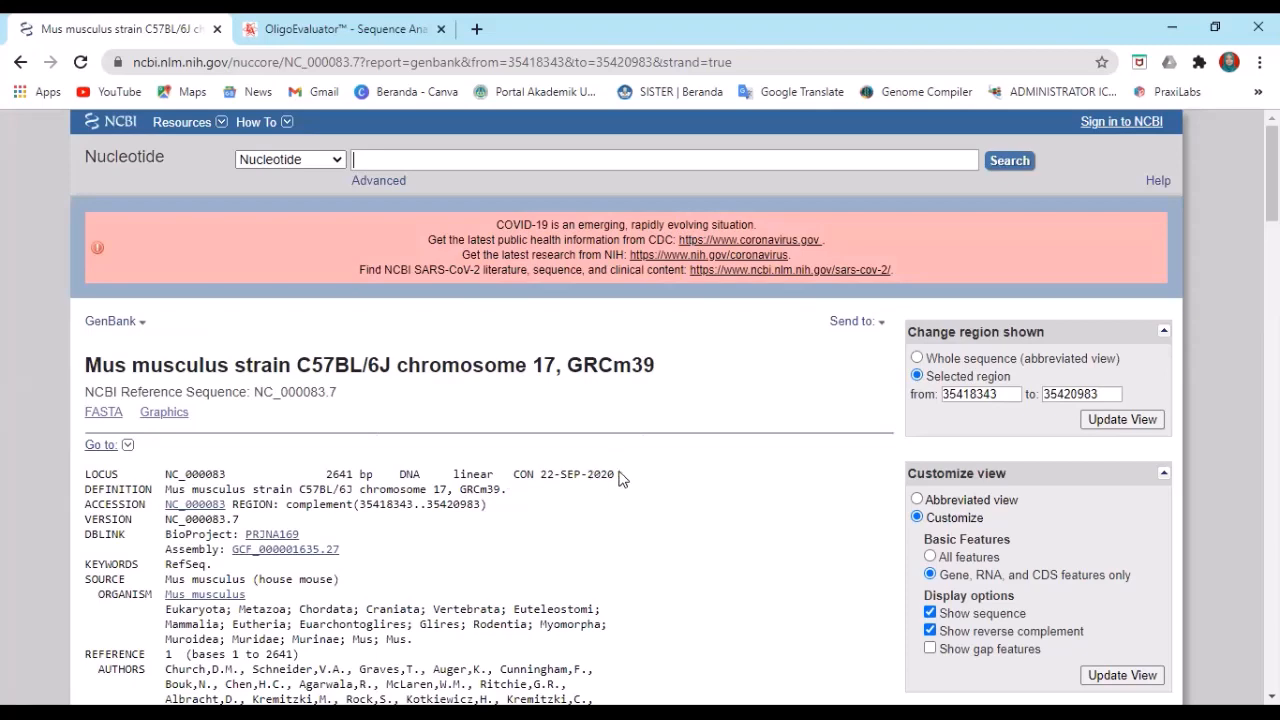
Step: Examine the GenBank record's header, covering its locus, definition, accession, source organism and references
{"action": "scroll", "coordinate": [620, 479], "scroll_direction": "down", "scroll_amount": 3}
{"action": "scroll", "coordinate": [626, 461], "scroll_direction": "down", "scroll_amount": 1}
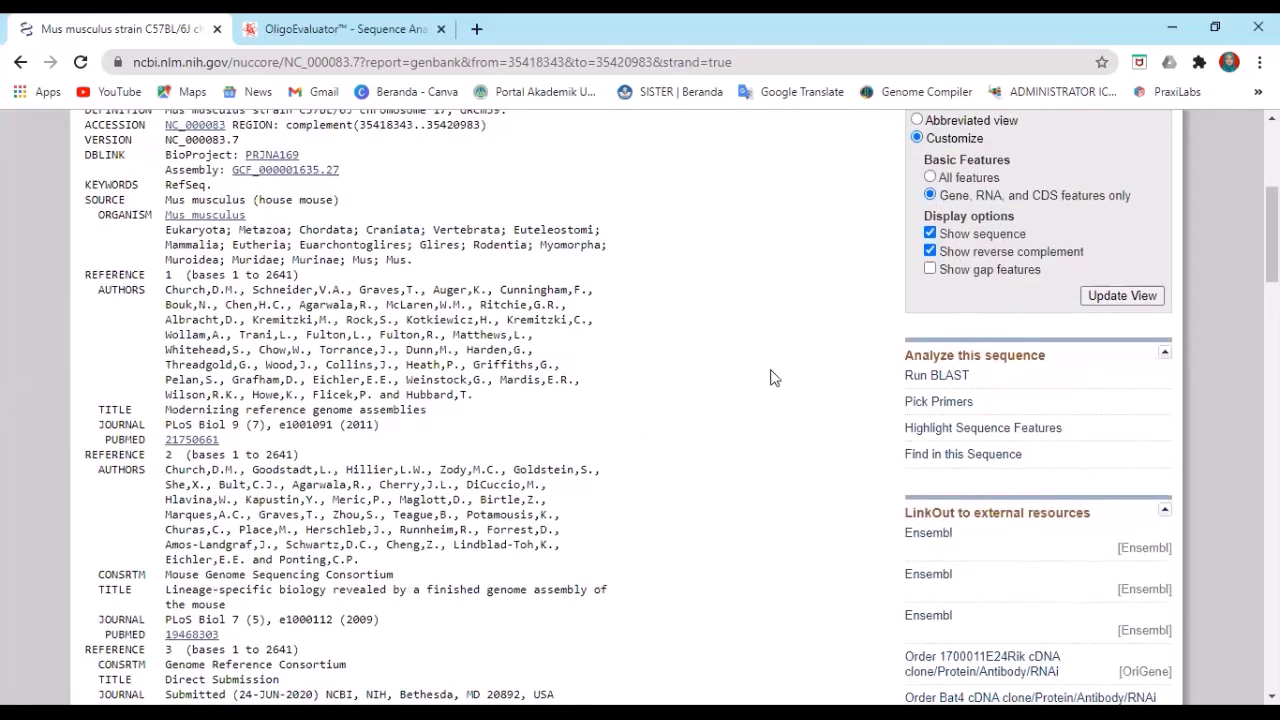
{"action": "scroll", "coordinate": [770, 378], "scroll_direction": "up", "scroll_amount": 3}
{"action": "scroll", "coordinate": [820, 388], "scroll_direction": "up", "scroll_amount": 1}
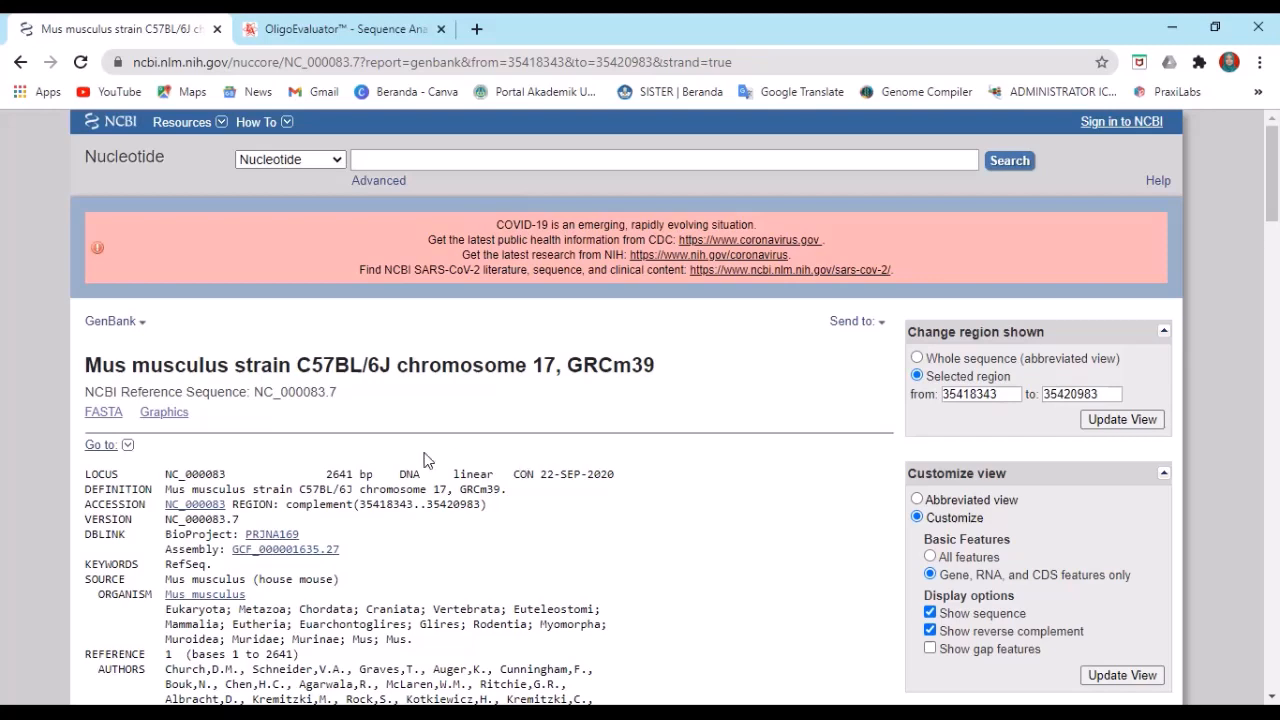
{"action": "scroll", "coordinate": [486, 473], "scroll_direction": "down", "scroll_amount": 2}
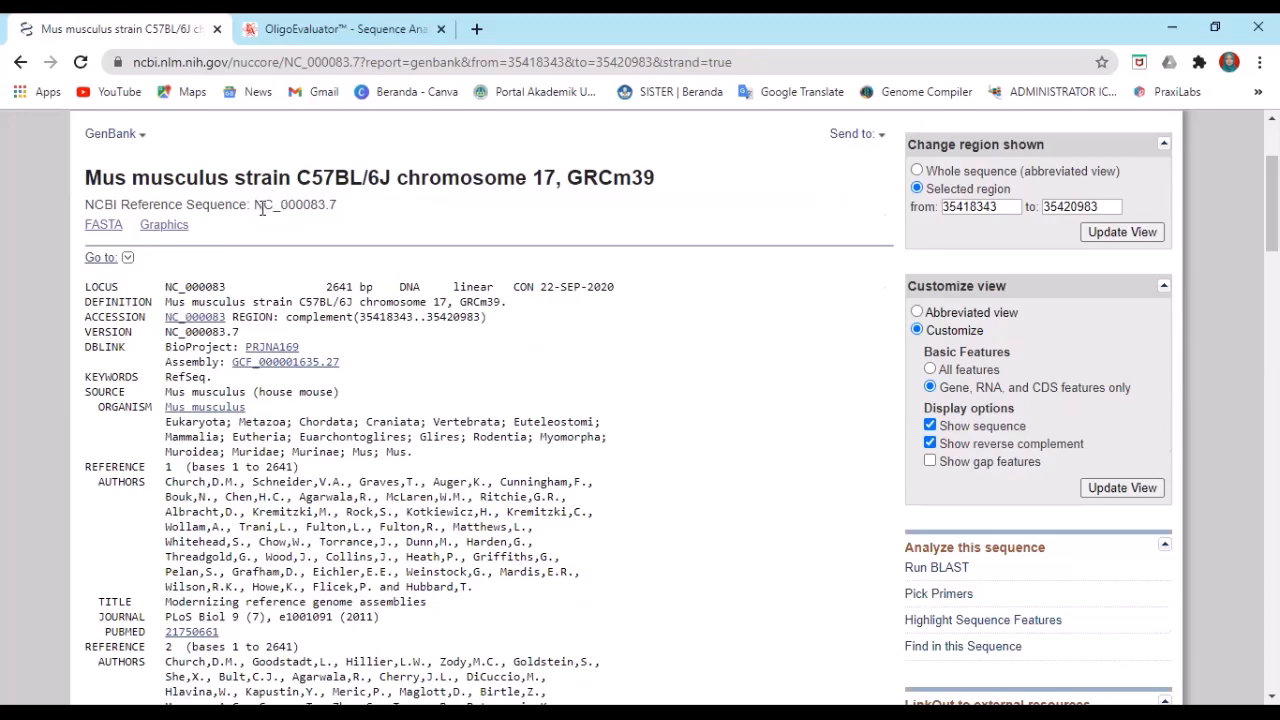
{"action": "scroll", "coordinate": [334, 317], "scroll_direction": "down", "scroll_amount": 1}
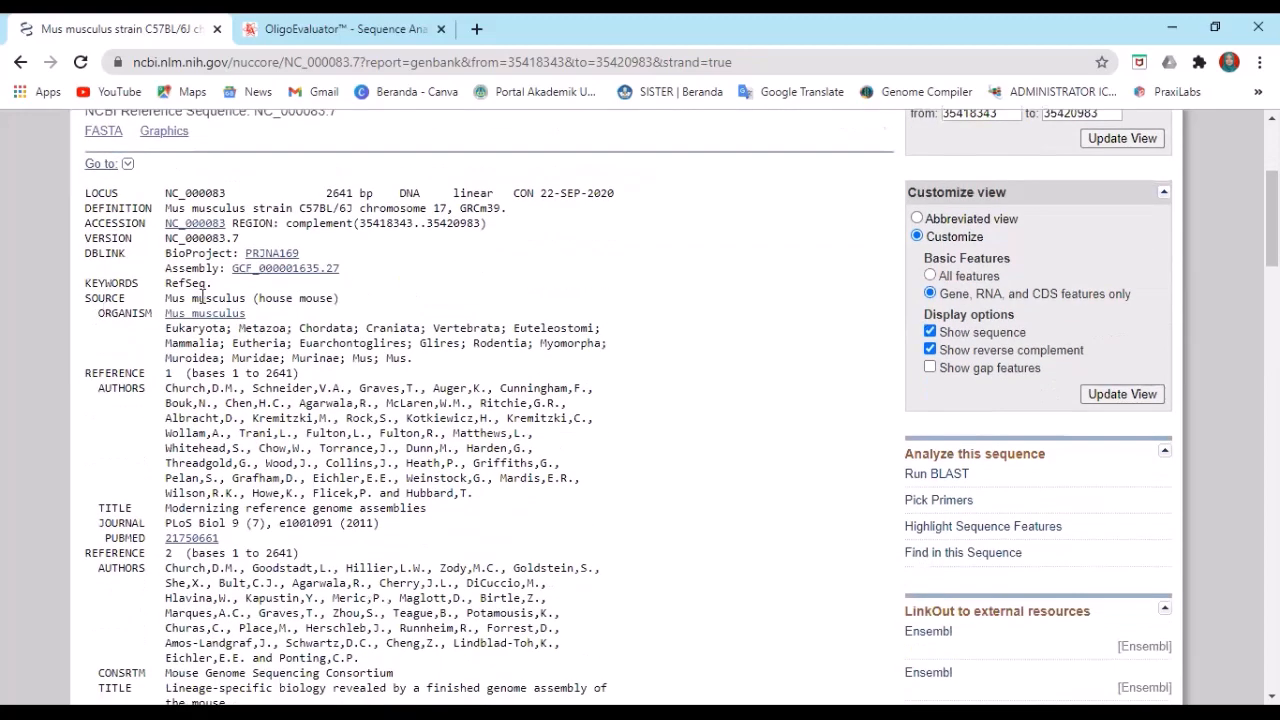
{"action": "scroll", "coordinate": [350, 327], "scroll_direction": "down", "scroll_amount": 6}
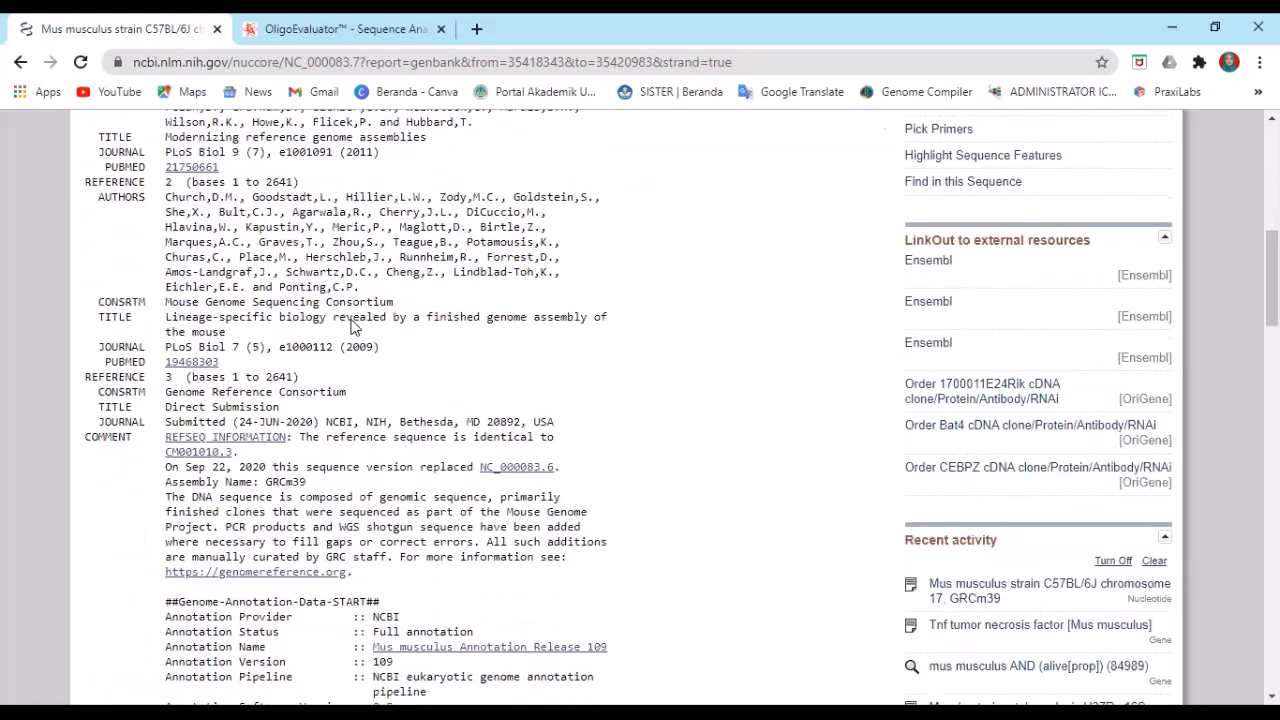
Step: Review the record's feature annotations for source, gene, mRNA and CDS, and read through the full ORIGIN nucleotide sequence
{"action": "scroll", "coordinate": [350, 327], "scroll_direction": "down", "scroll_amount": 4}
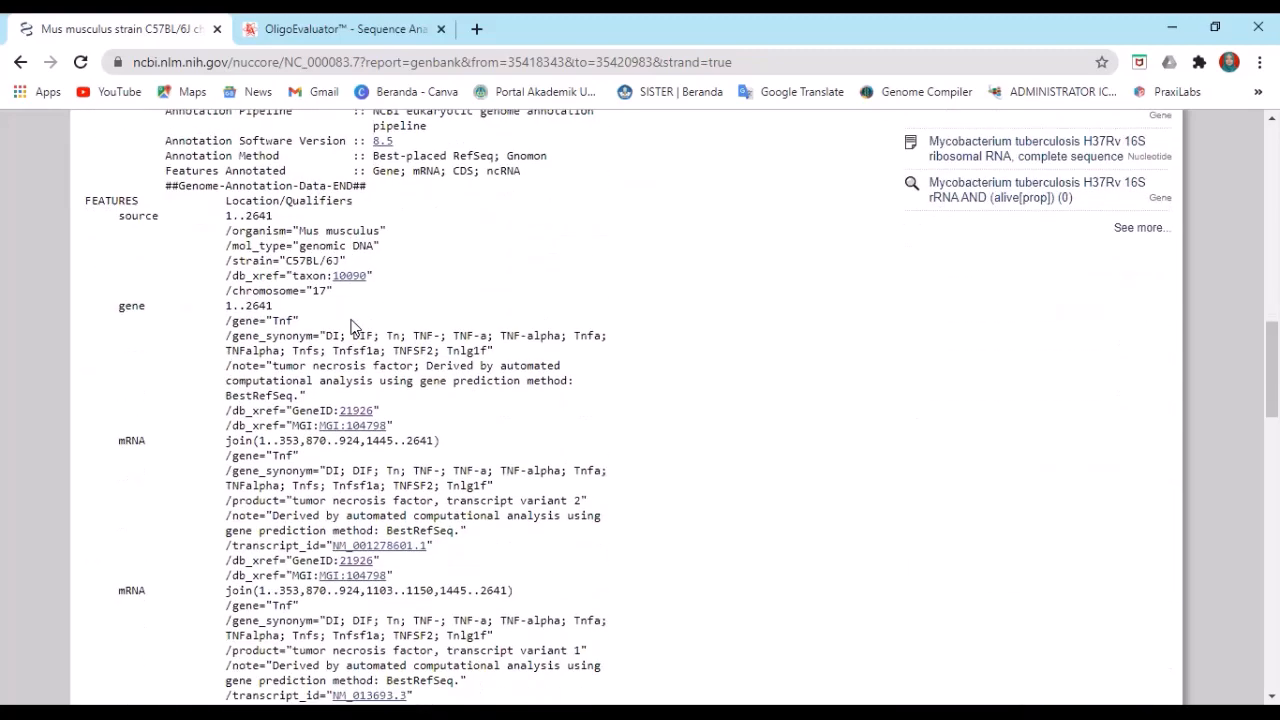
{"action": "scroll", "coordinate": [351, 327], "scroll_direction": "down", "scroll_amount": 1}
{"action": "scroll", "coordinate": [331, 287], "scroll_direction": "up", "scroll_amount": 1}
{"action": "scroll", "coordinate": [478, 440], "scroll_direction": "down", "scroll_amount": 2}
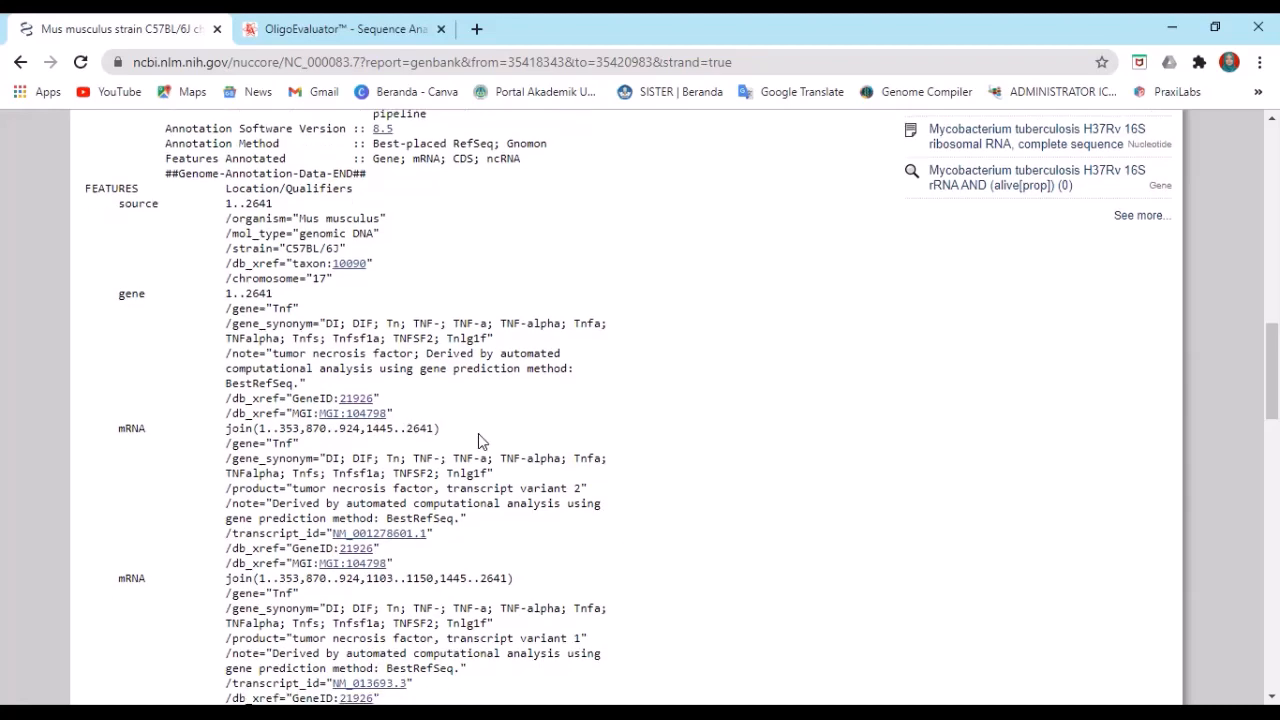
{"action": "scroll", "coordinate": [538, 414], "scroll_direction": "down", "scroll_amount": 3}
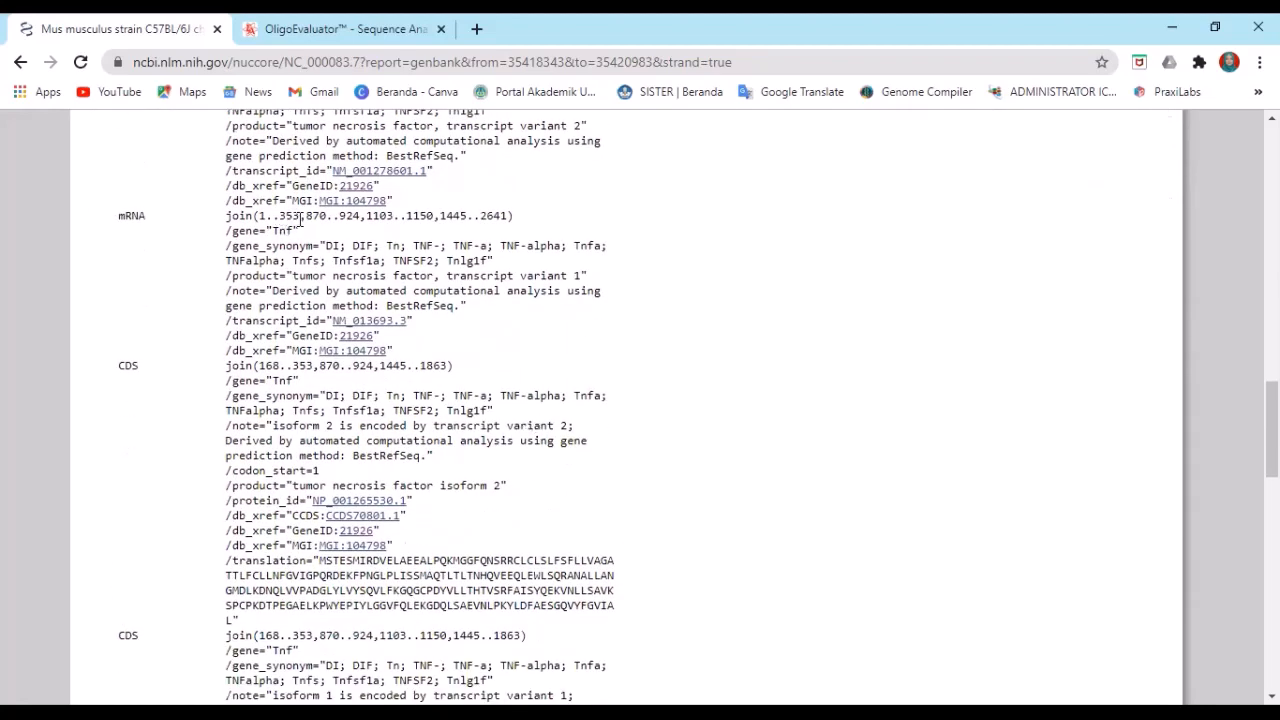
{"action": "scroll", "coordinate": [298, 218], "scroll_direction": "up", "scroll_amount": 1}
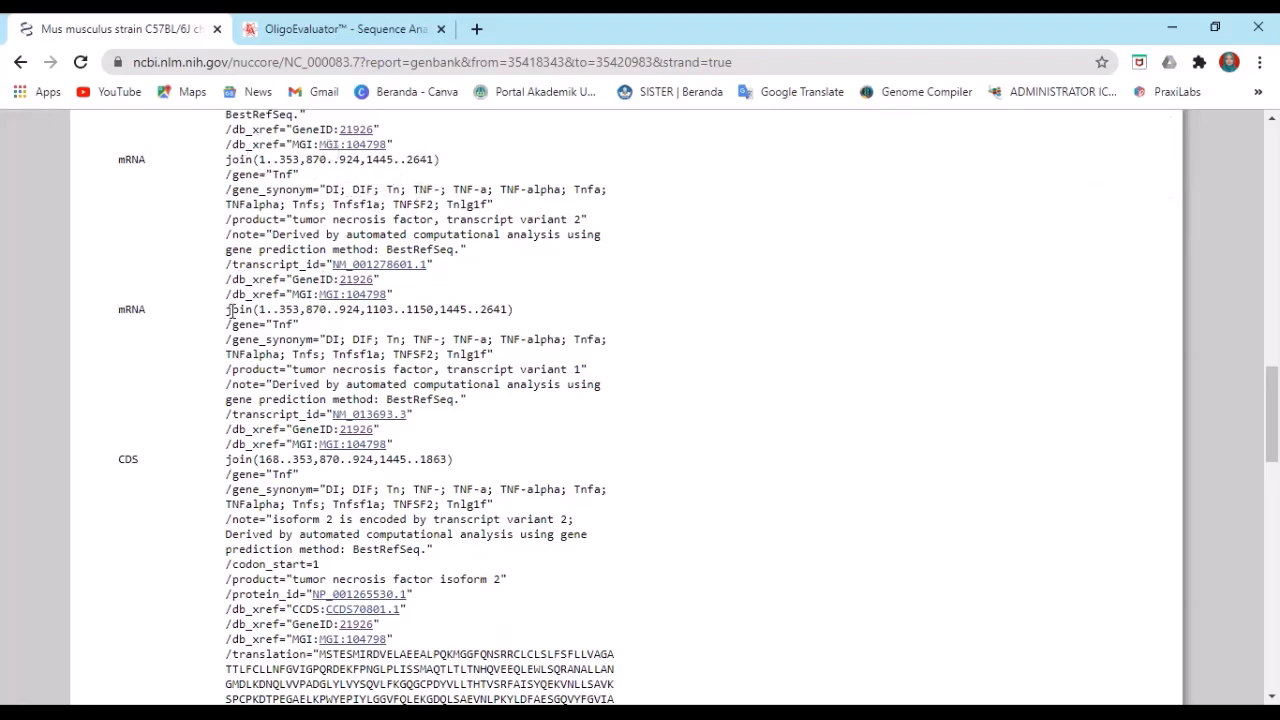
{"action": "scroll", "coordinate": [560, 318], "scroll_direction": "down", "scroll_amount": 2}
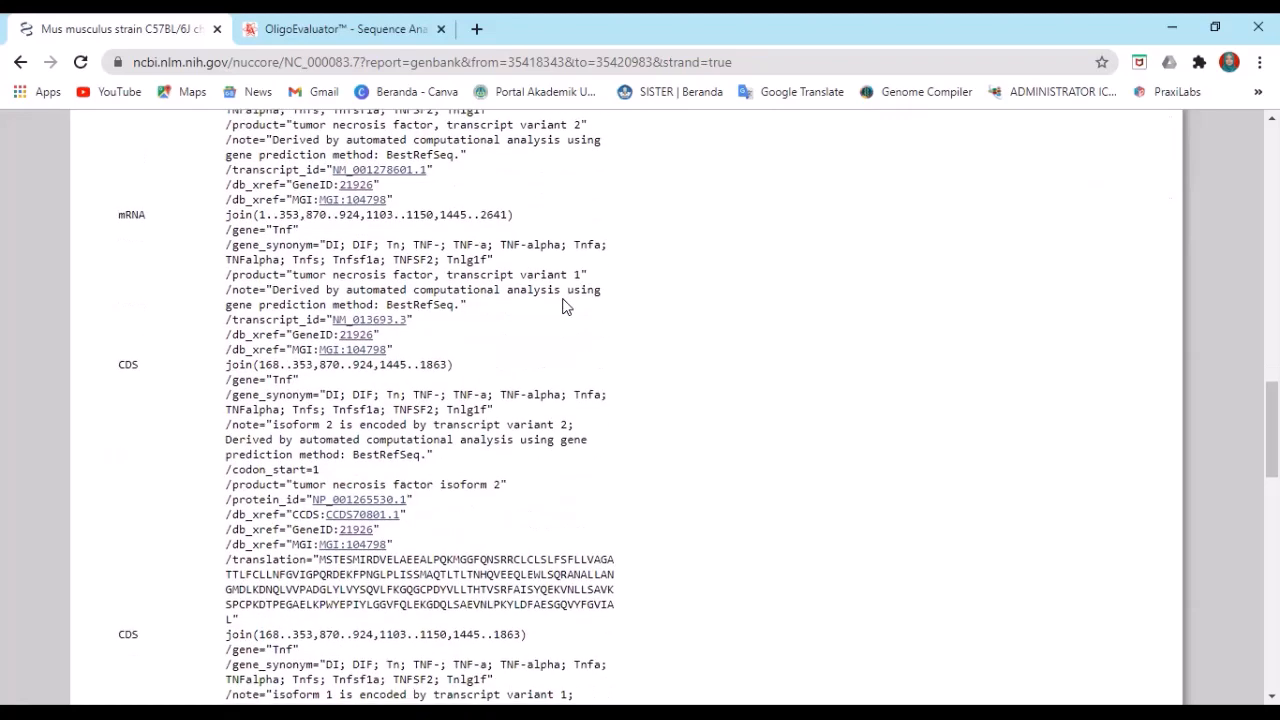
{"action": "scroll", "coordinate": [563, 300], "scroll_direction": "down", "scroll_amount": 1}
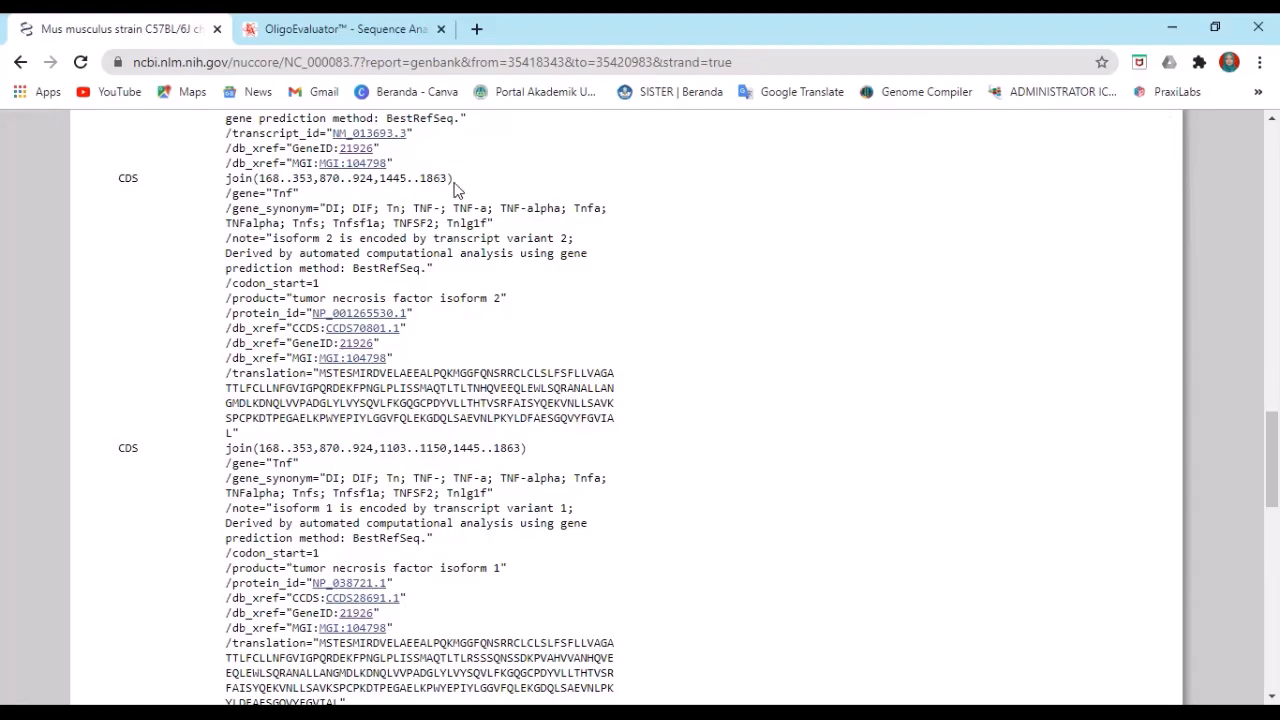
{"action": "scroll", "coordinate": [492, 208], "scroll_direction": "down", "scroll_amount": 5}
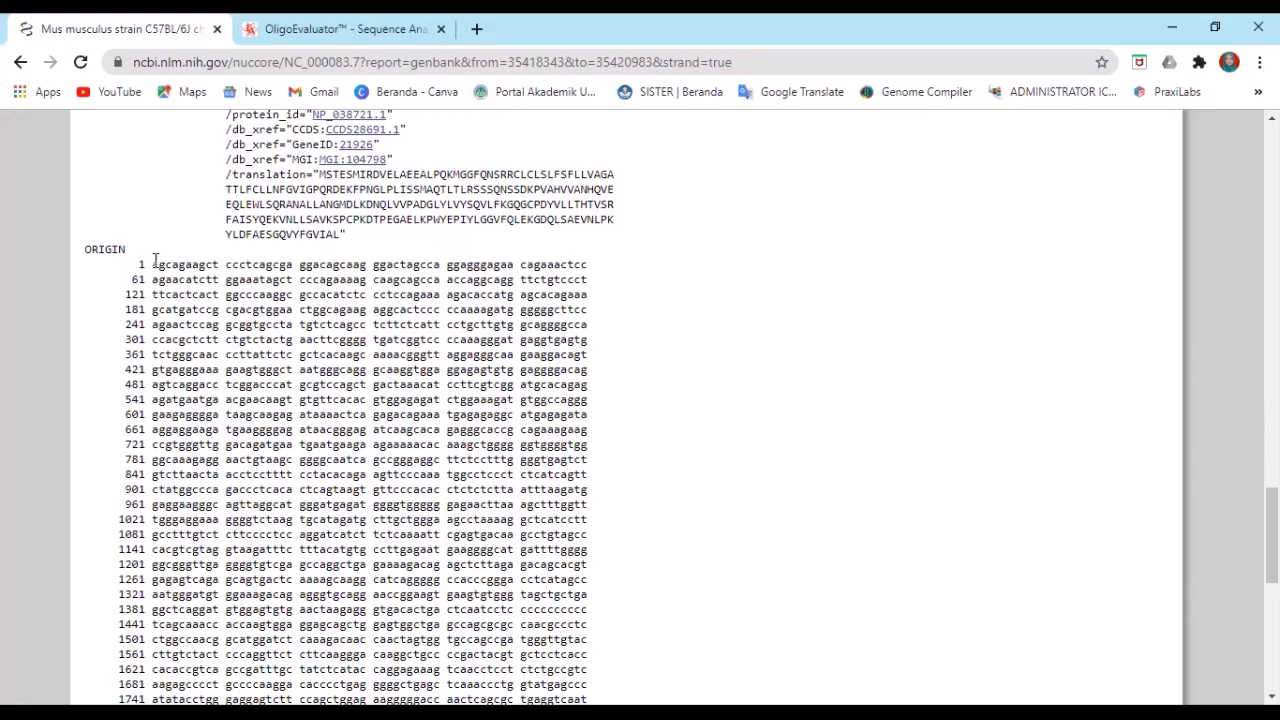
{"action": "scroll", "coordinate": [216, 260], "scroll_direction": "down", "scroll_amount": 4}
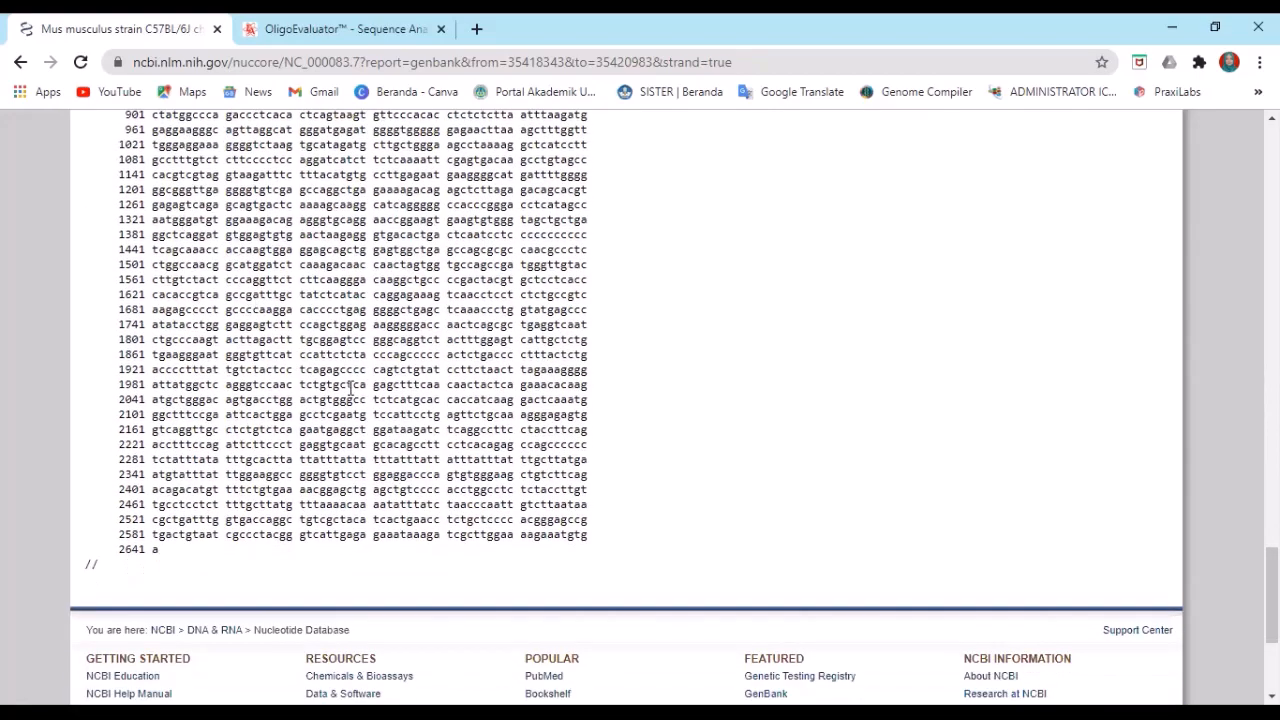
Step: Start picking primers for this chromosome 17 Tnf sequence from the record's sequence analysis options
{"action": "scroll", "coordinate": [560, 385], "scroll_direction": "up", "scroll_amount": 20}
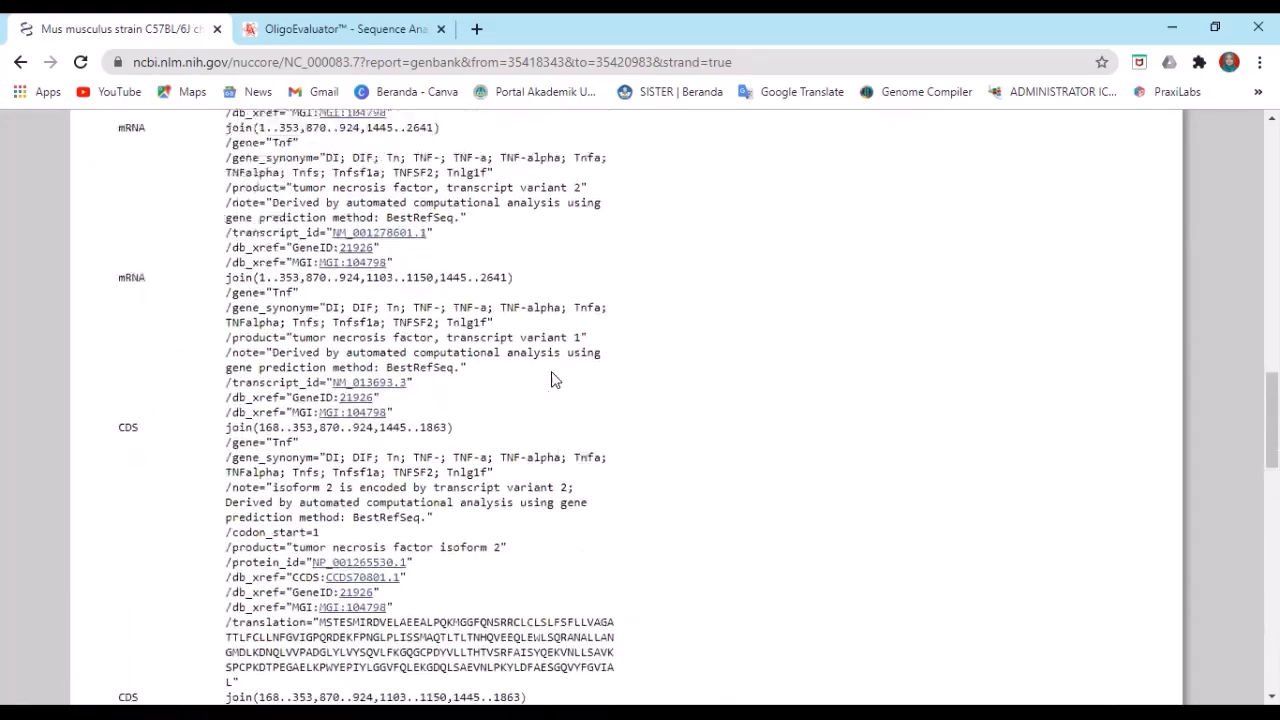
{"action": "scroll", "coordinate": [551, 378], "scroll_direction": "up", "scroll_amount": 15}
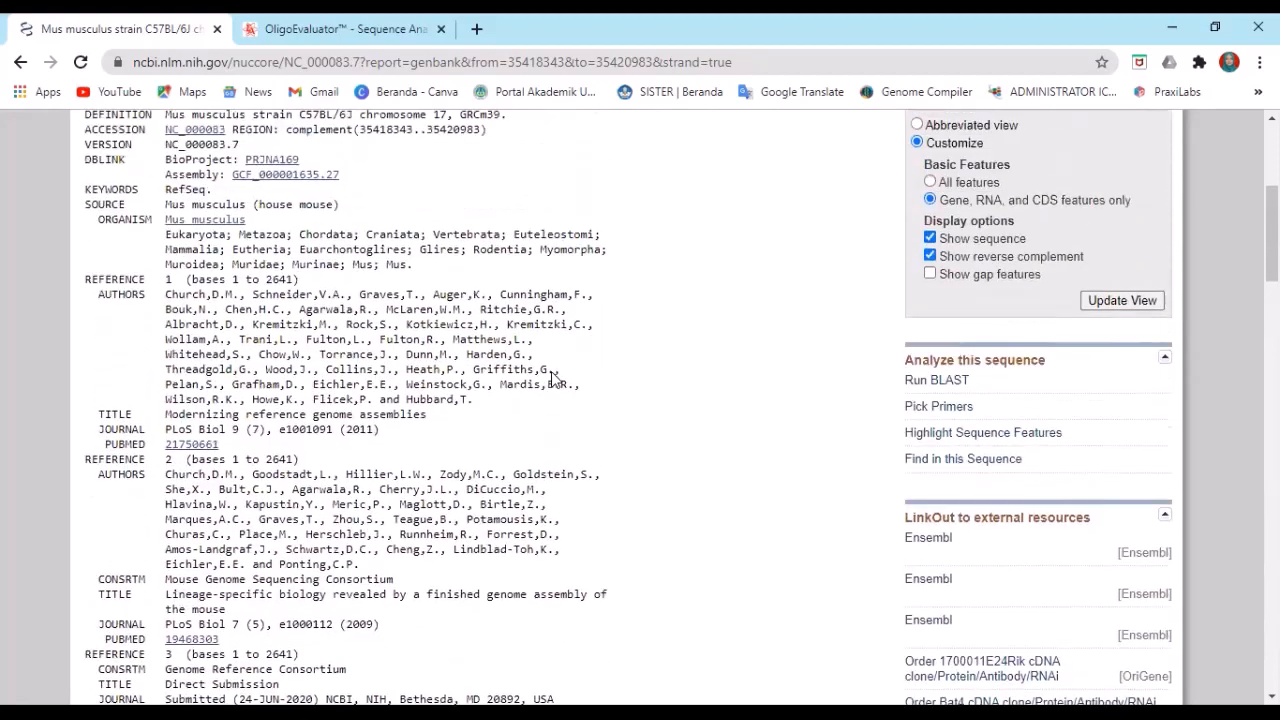
{"action": "scroll", "coordinate": [551, 378], "scroll_direction": "up", "scroll_amount": 1}
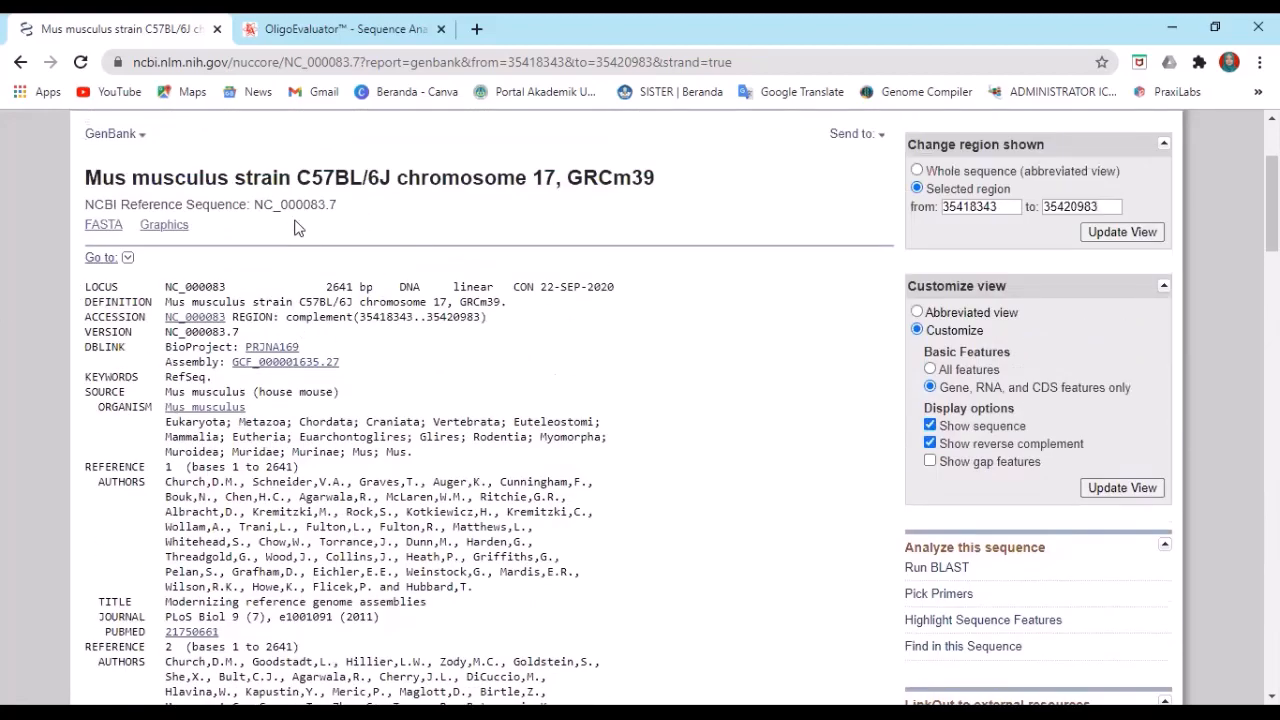
{"action": "scroll", "coordinate": [480, 335], "scroll_direction": "up", "scroll_amount": 1}
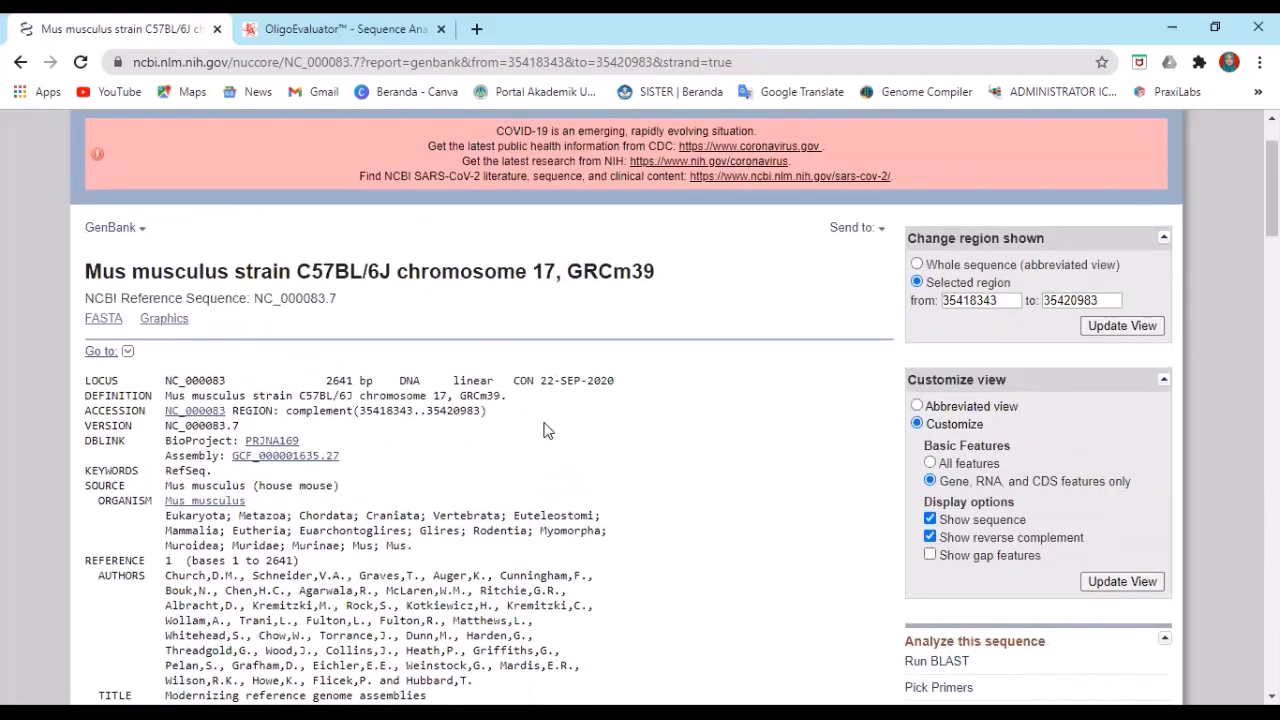
{"action": "scroll", "coordinate": [543, 428], "scroll_direction": "down", "scroll_amount": 1}
{"action": "scroll", "coordinate": [551, 428], "scroll_direction": "down", "scroll_amount": 1}
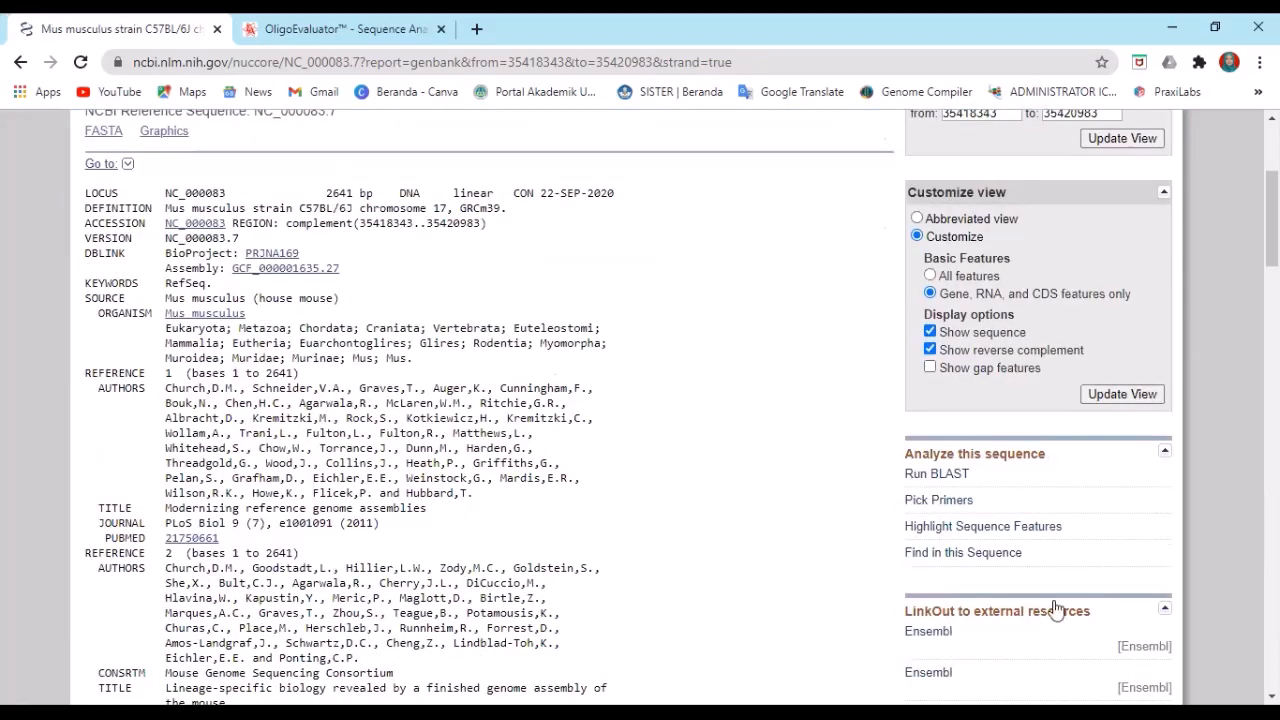
{"action": "left_click", "coordinate": [934, 502]}
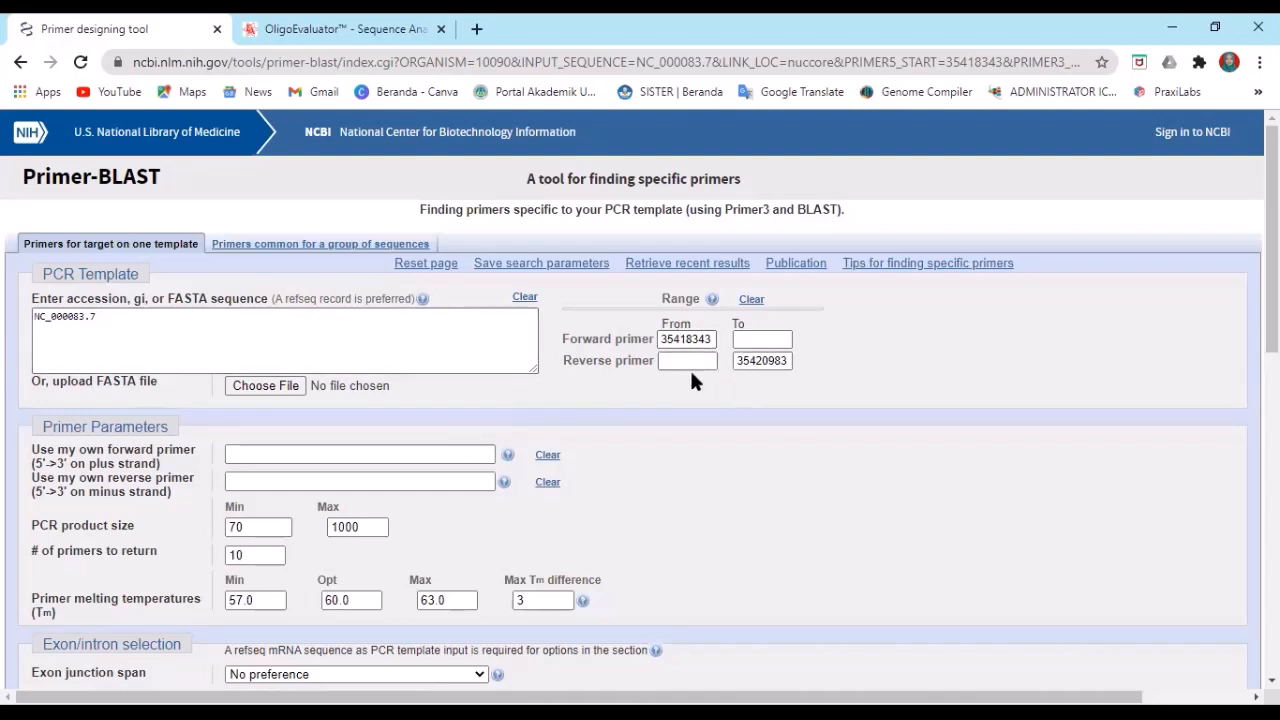
Step: Set the specificity-check database to nr and get primers for the NC_000083.7 template
{"action": "scroll", "coordinate": [695, 380], "scroll_direction": "down", "scroll_amount": 1}
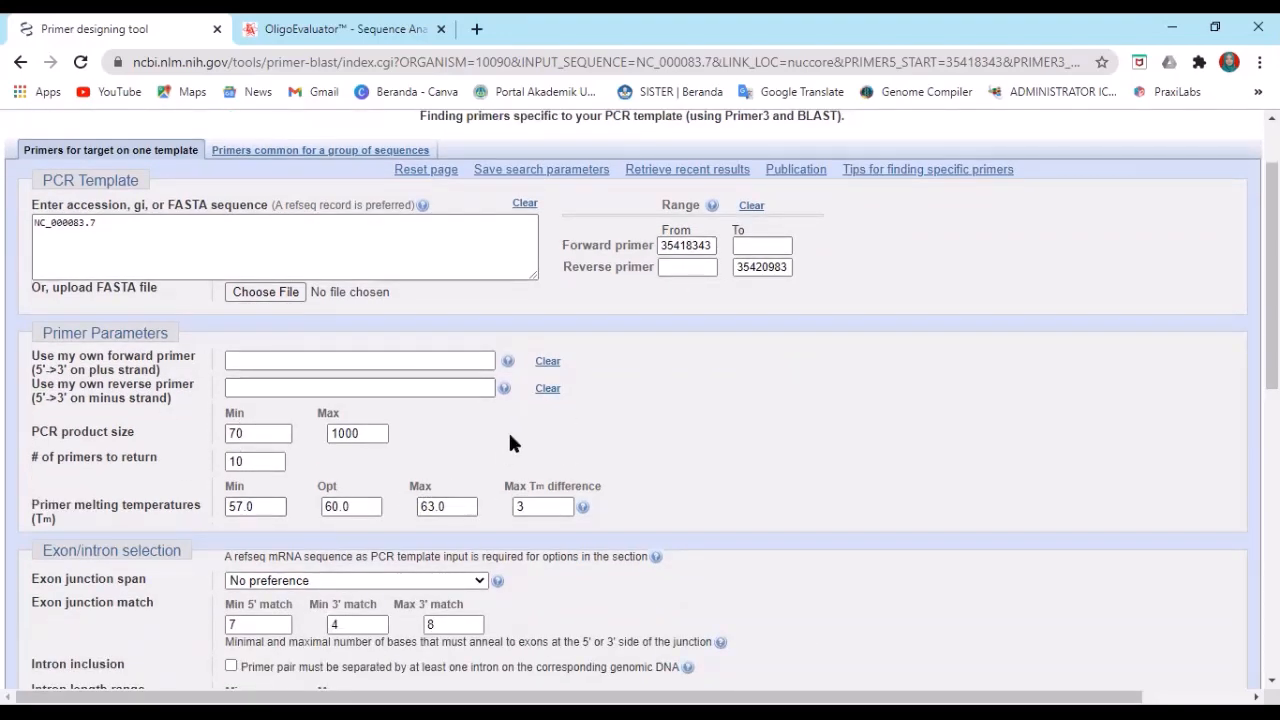
{"action": "scroll", "coordinate": [510, 443], "scroll_direction": "down", "scroll_amount": 1}
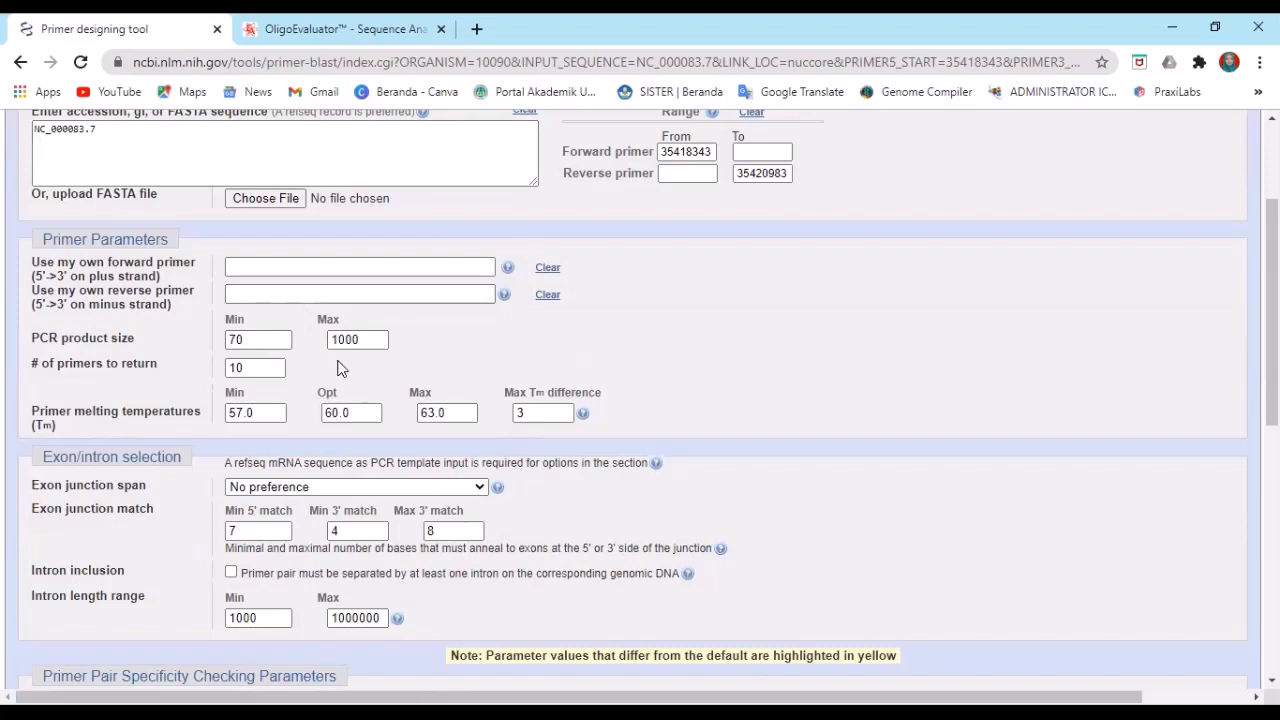
{"action": "scroll", "coordinate": [337, 369], "scroll_direction": "down", "scroll_amount": 1}
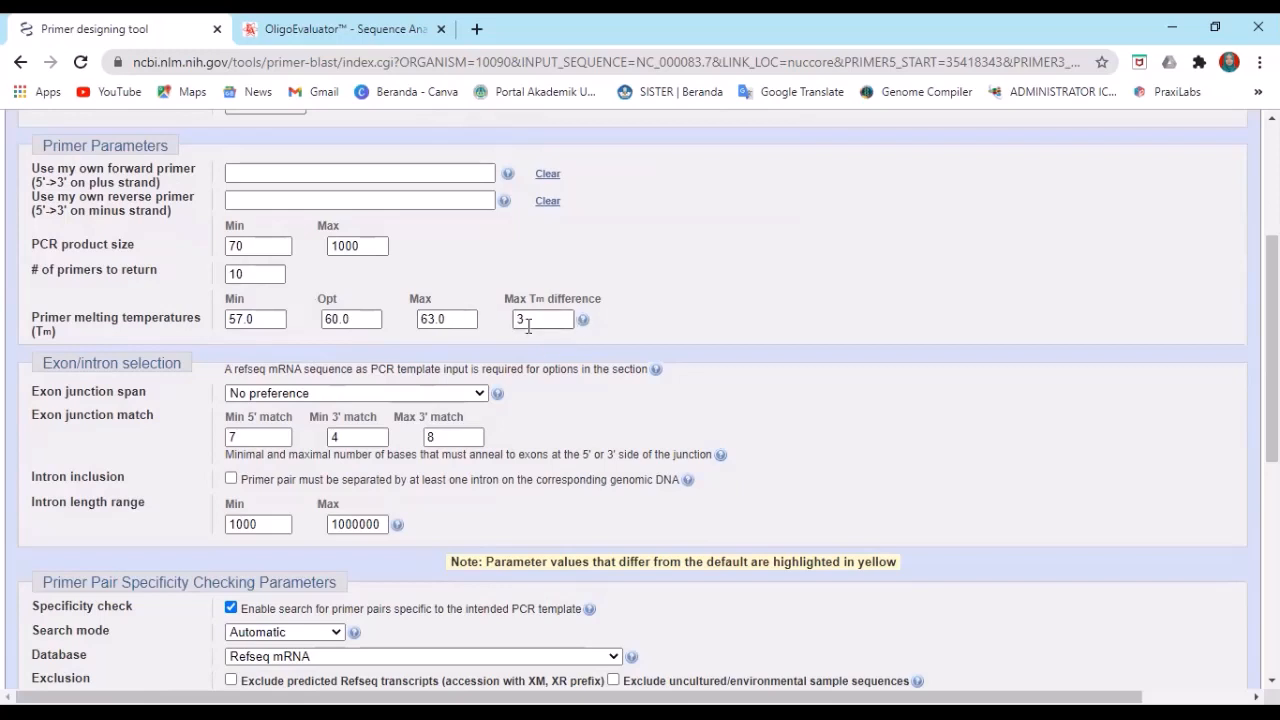
{"action": "scroll", "coordinate": [624, 324], "scroll_direction": "down", "scroll_amount": 1}
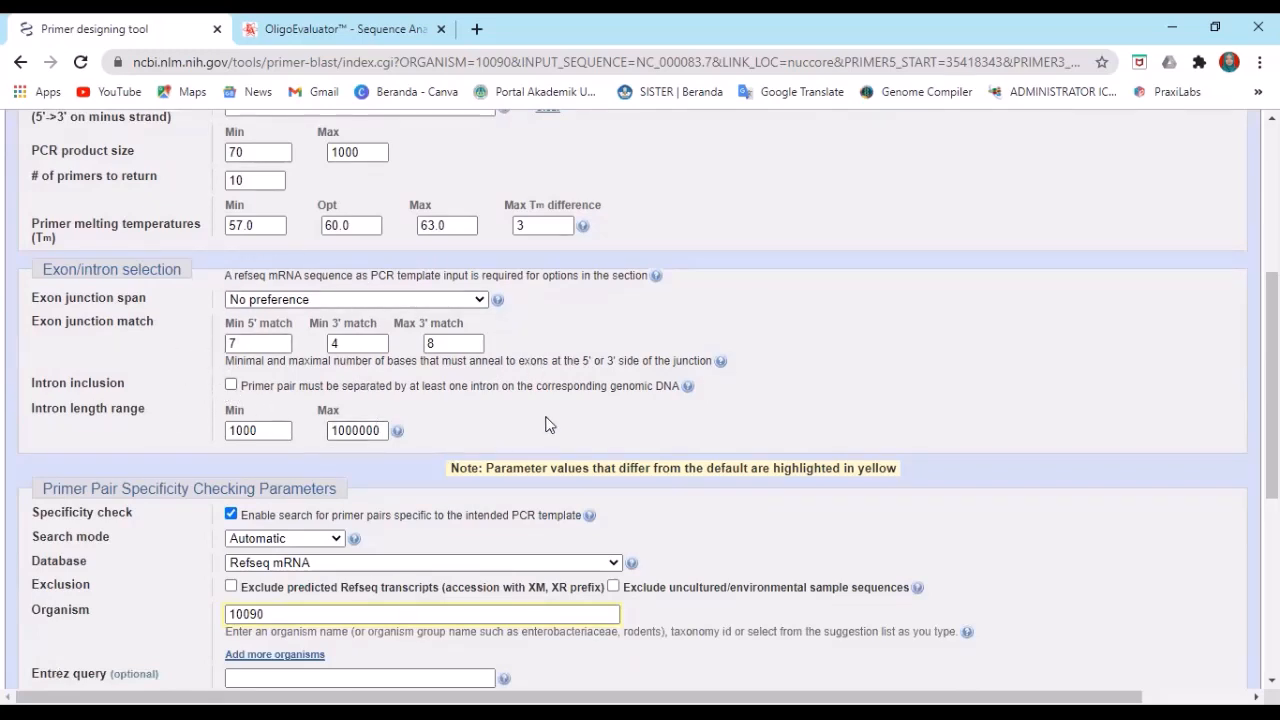
{"action": "scroll", "coordinate": [519, 367], "scroll_direction": "down", "scroll_amount": 5}
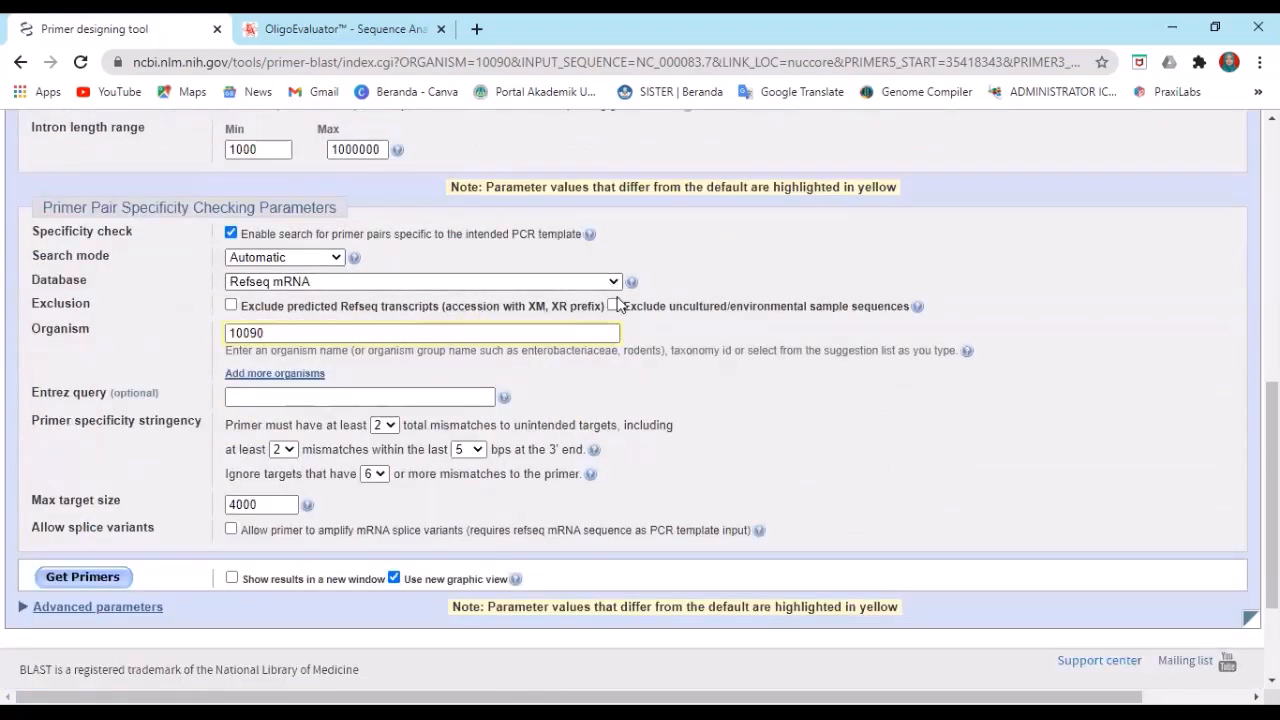
{"action": "left_click", "coordinate": [612, 284]}
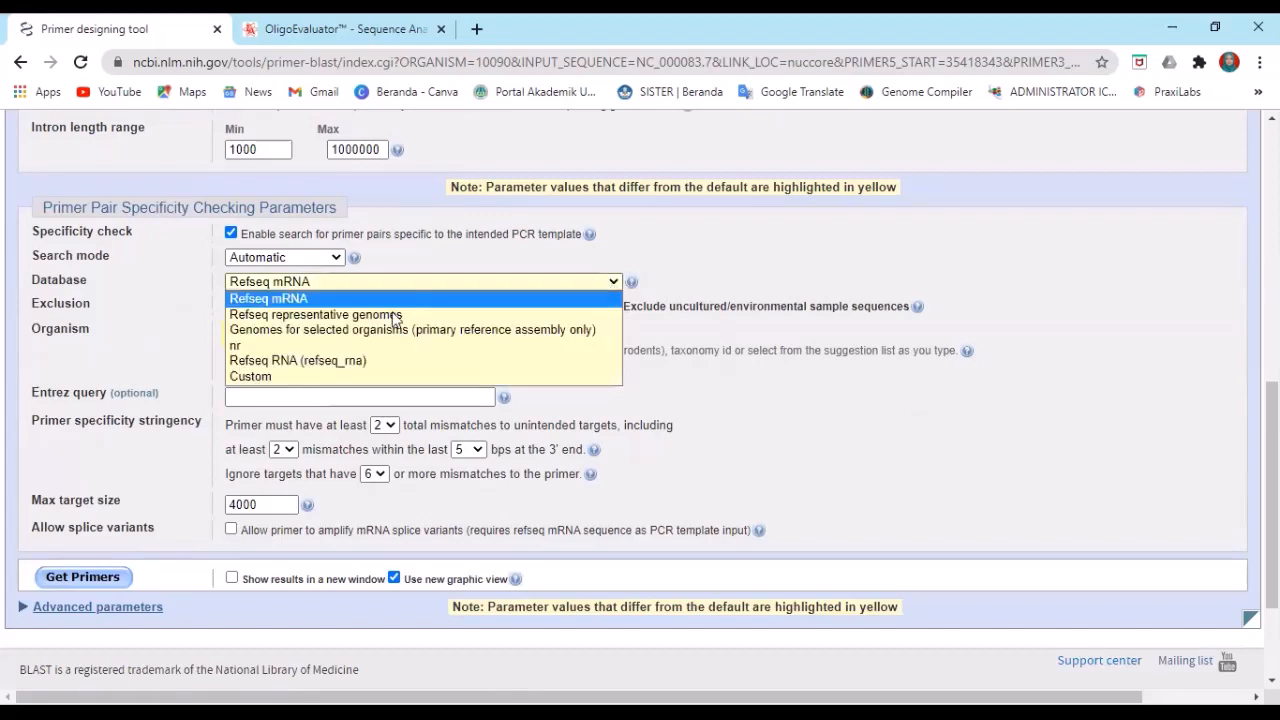
{"action": "left_click", "coordinate": [265, 347]}
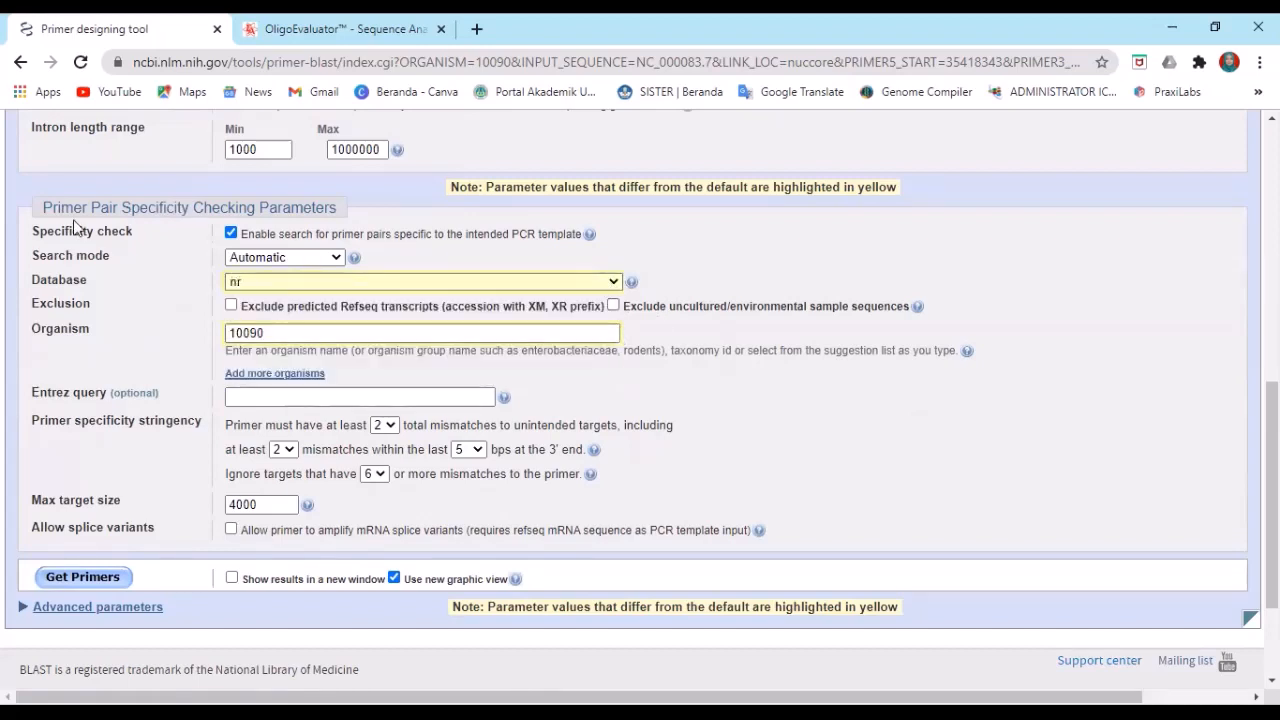
{"action": "scroll", "coordinate": [280, 322], "scroll_direction": "down", "scroll_amount": 3}
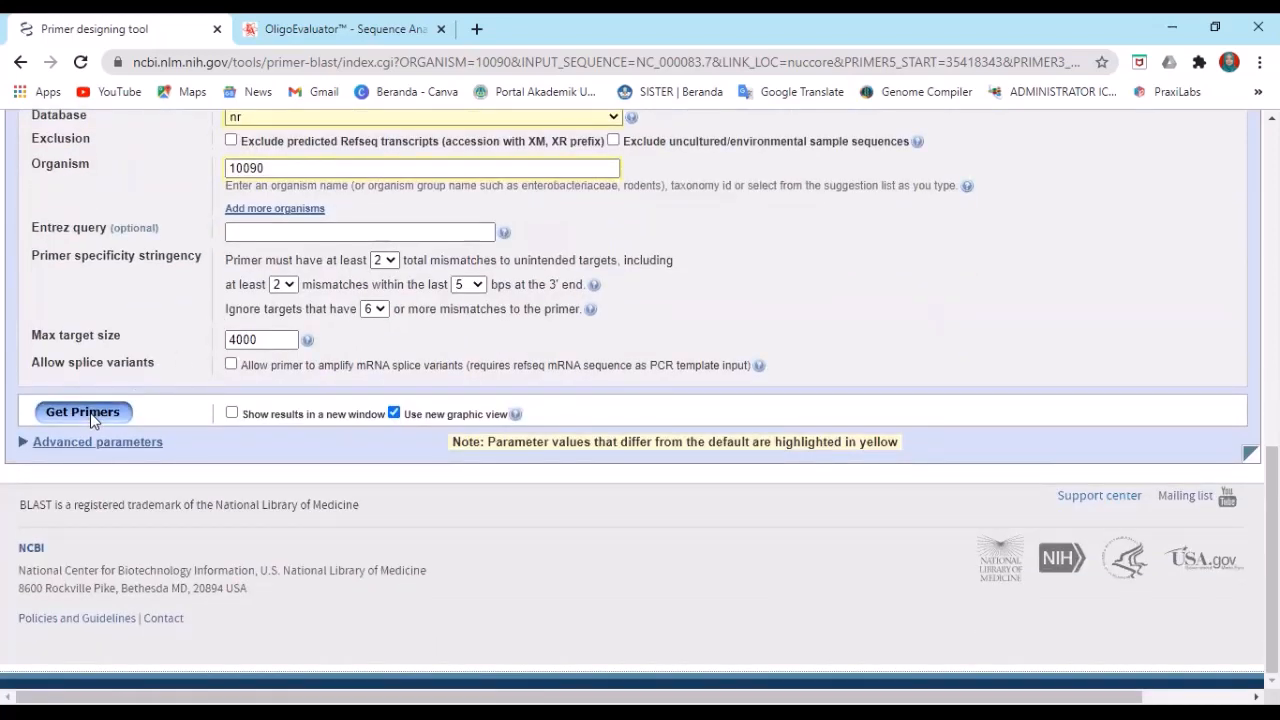
{"action": "left_click", "coordinate": [93, 413]}
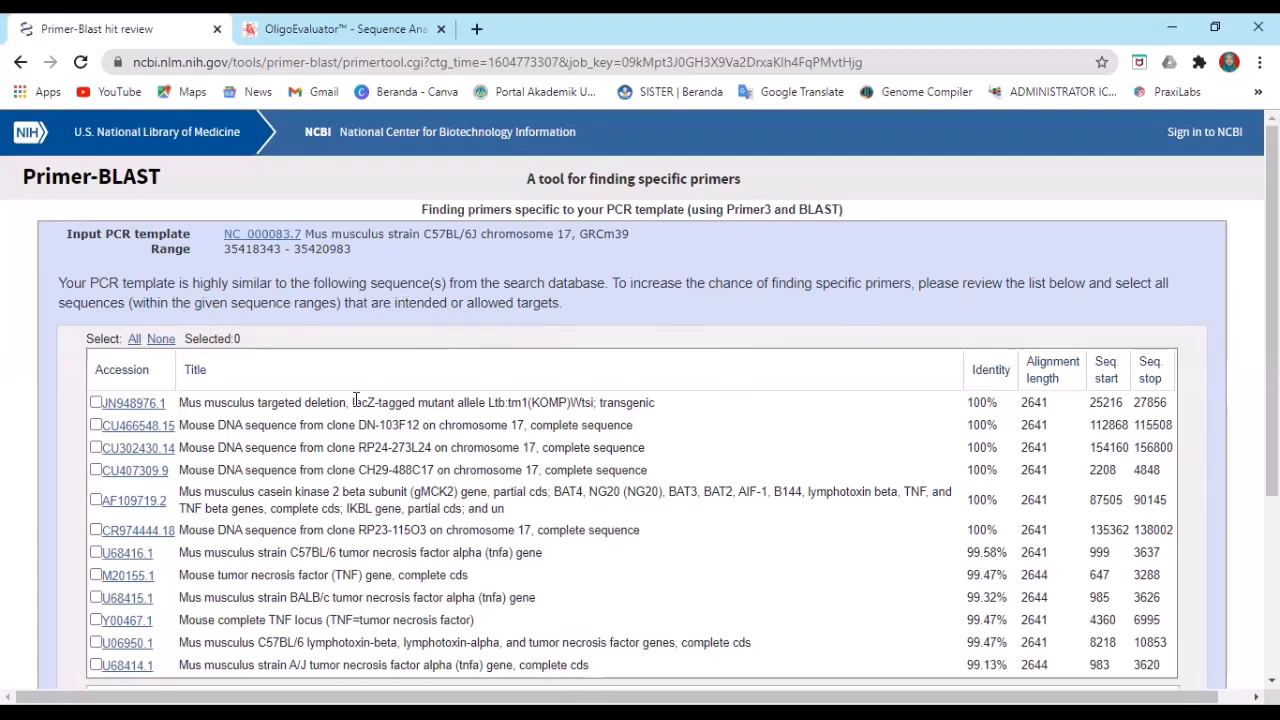
Step: Submit the primer search with none of the highly similar sequences selected as allowed targets
{"action": "scroll", "coordinate": [356, 401], "scroll_direction": "down", "scroll_amount": 1}
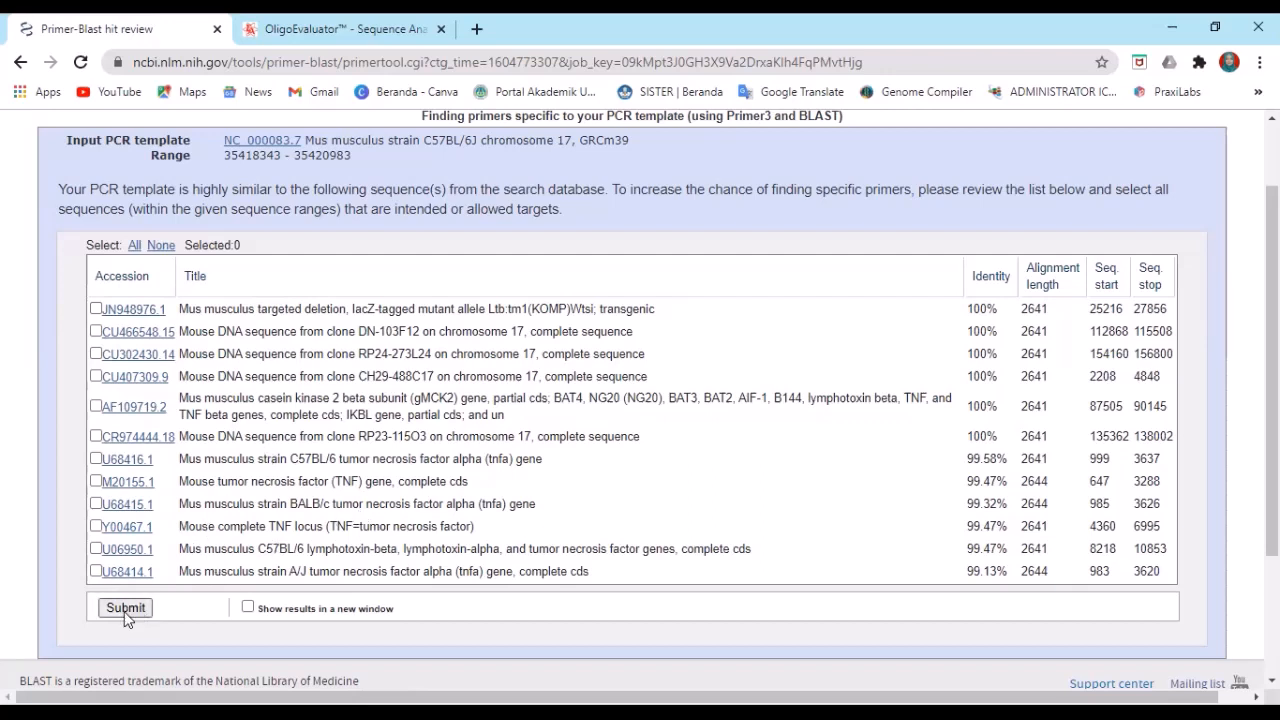
{"action": "left_click", "coordinate": [135, 246]}
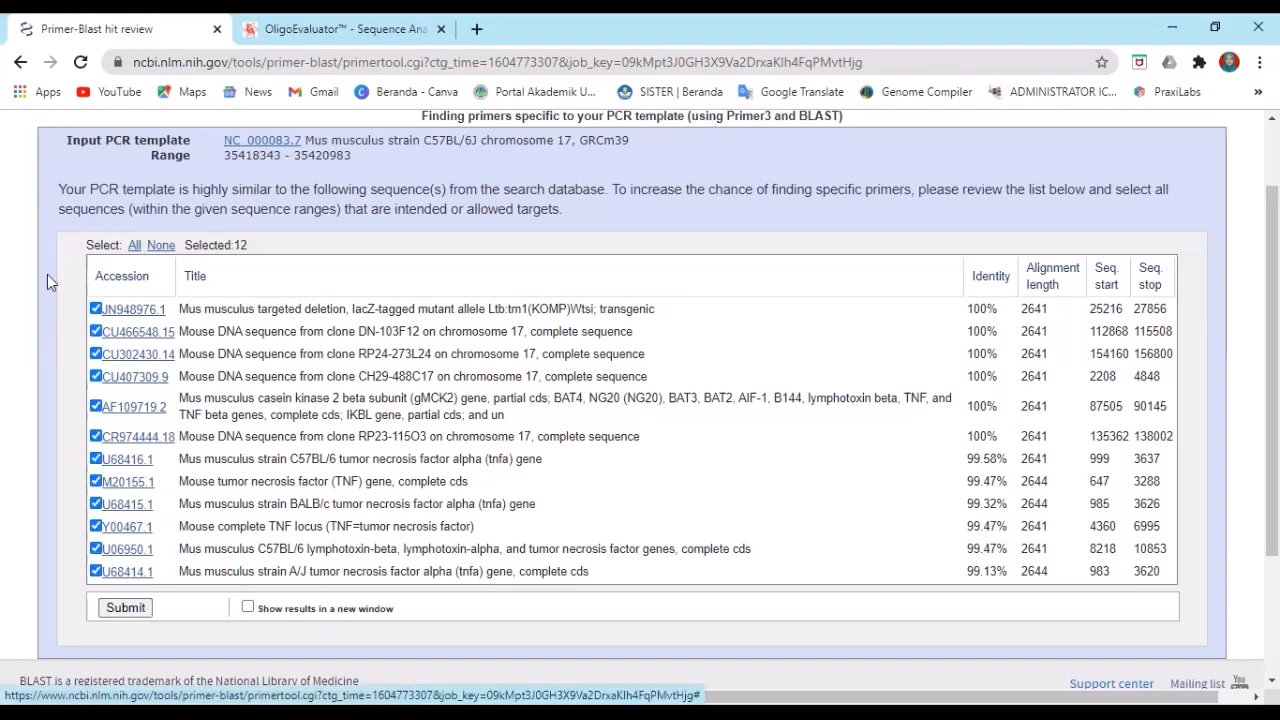
{"action": "left_click", "coordinate": [160, 246]}
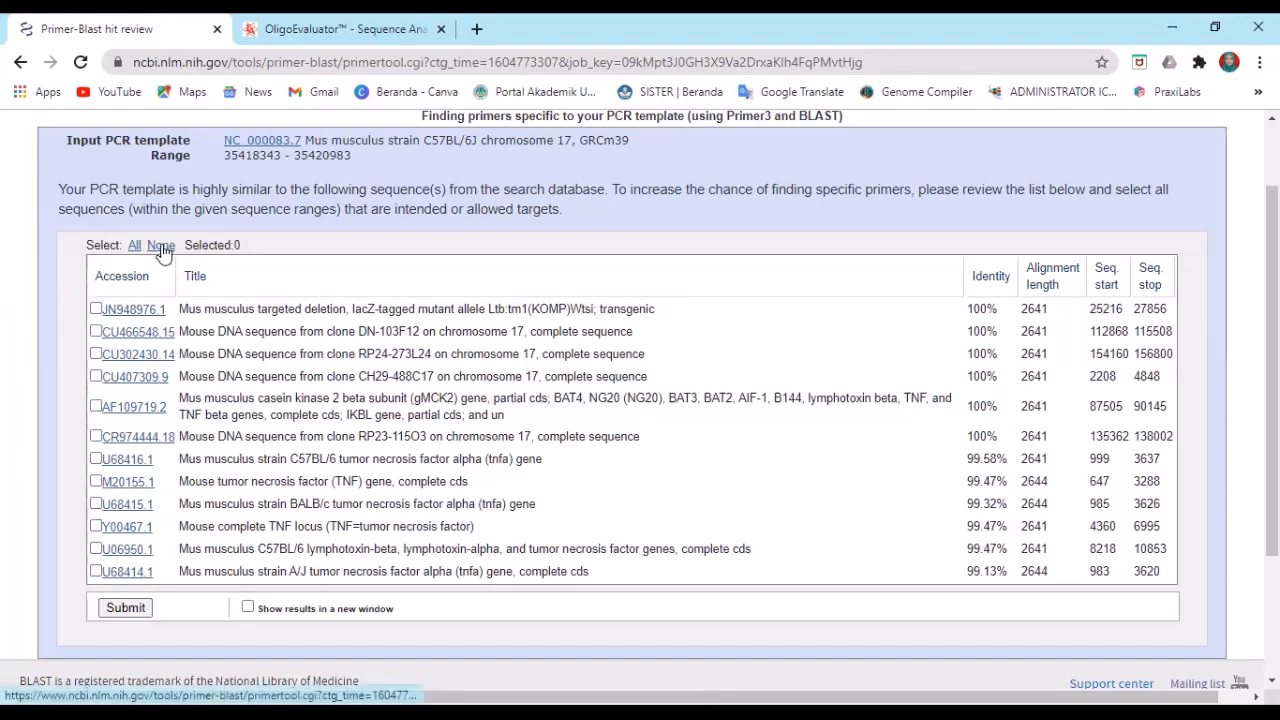
{"action": "left_click", "coordinate": [135, 607]}
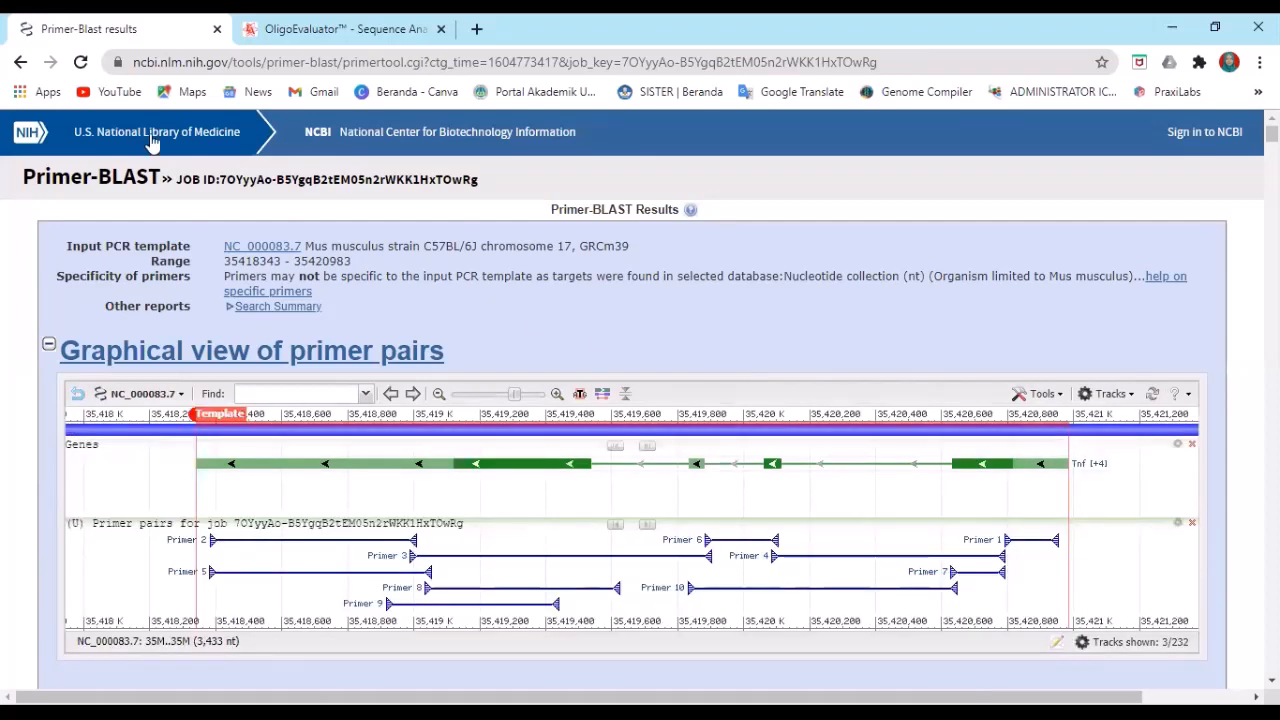
Step: Examine the graphical view of primer pairs, comparing their positions along the Tnf gene on the template
{"action": "scroll", "coordinate": [746, 314], "scroll_direction": "down", "scroll_amount": 1}
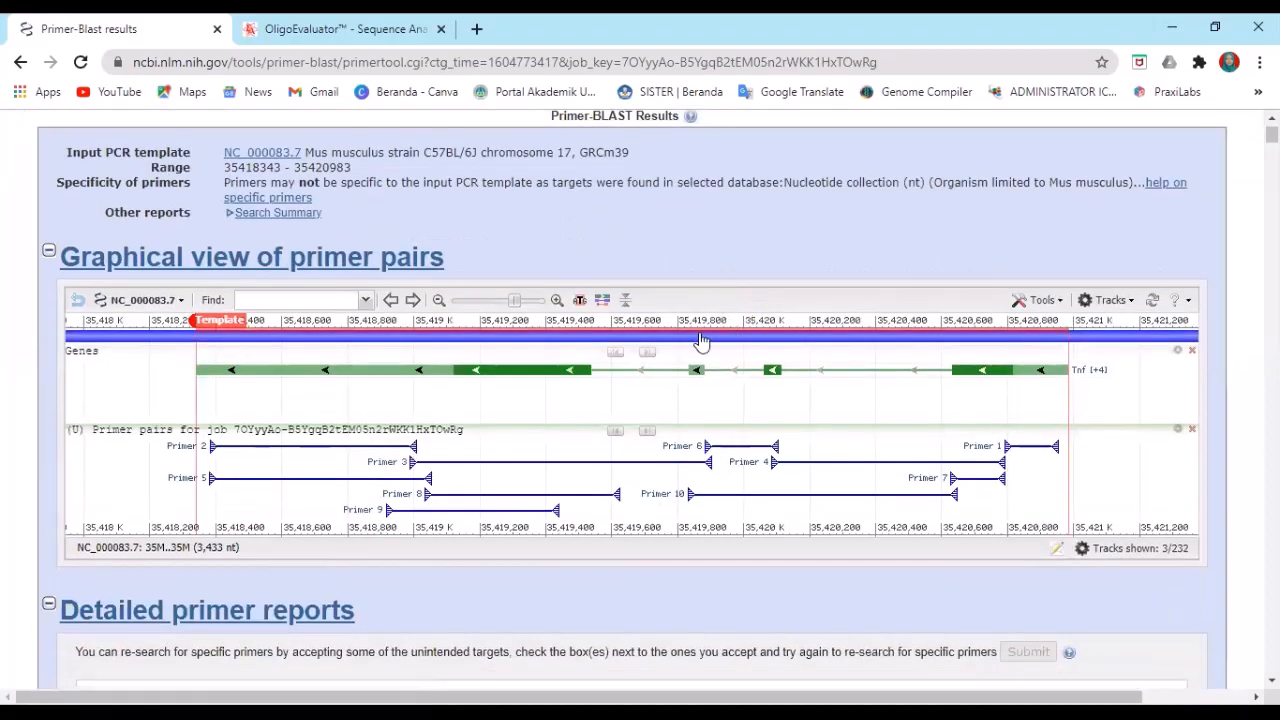
{"action": "left_click", "coordinate": [1050, 447]}
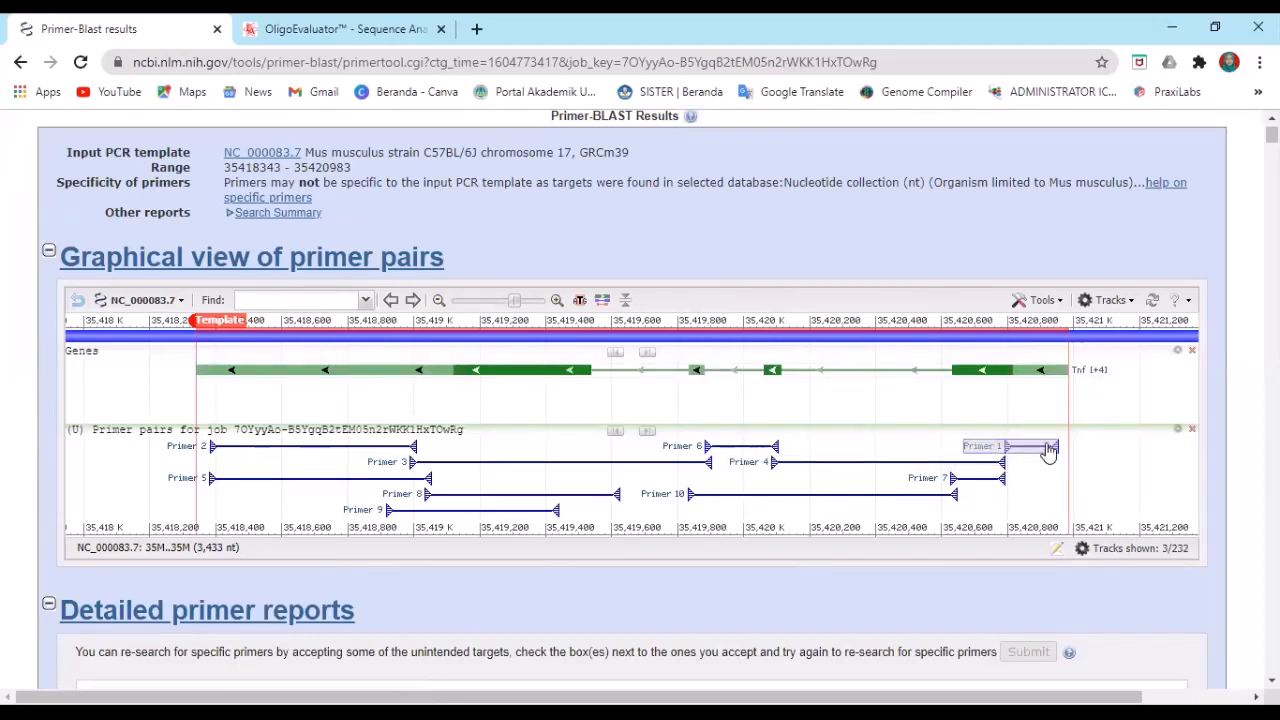
{"action": "left_click", "coordinate": [206, 374]}
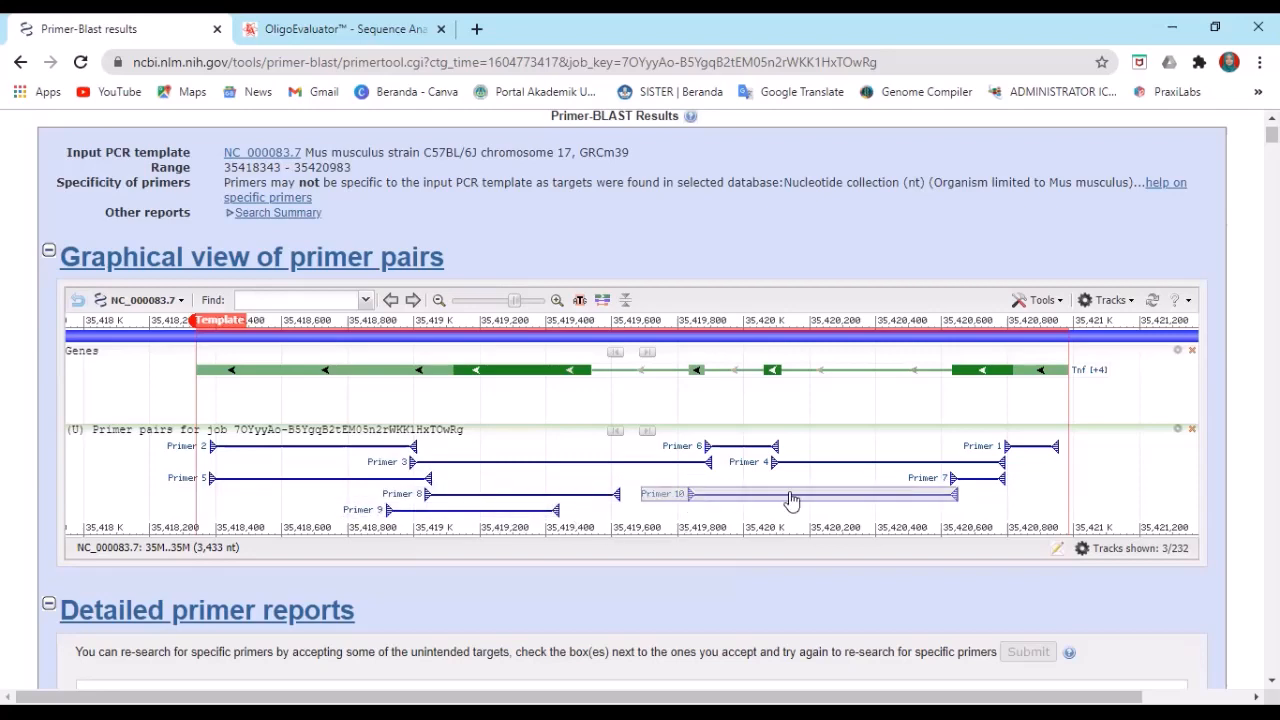
{"action": "scroll", "coordinate": [955, 505], "scroll_direction": "down", "scroll_amount": 1}
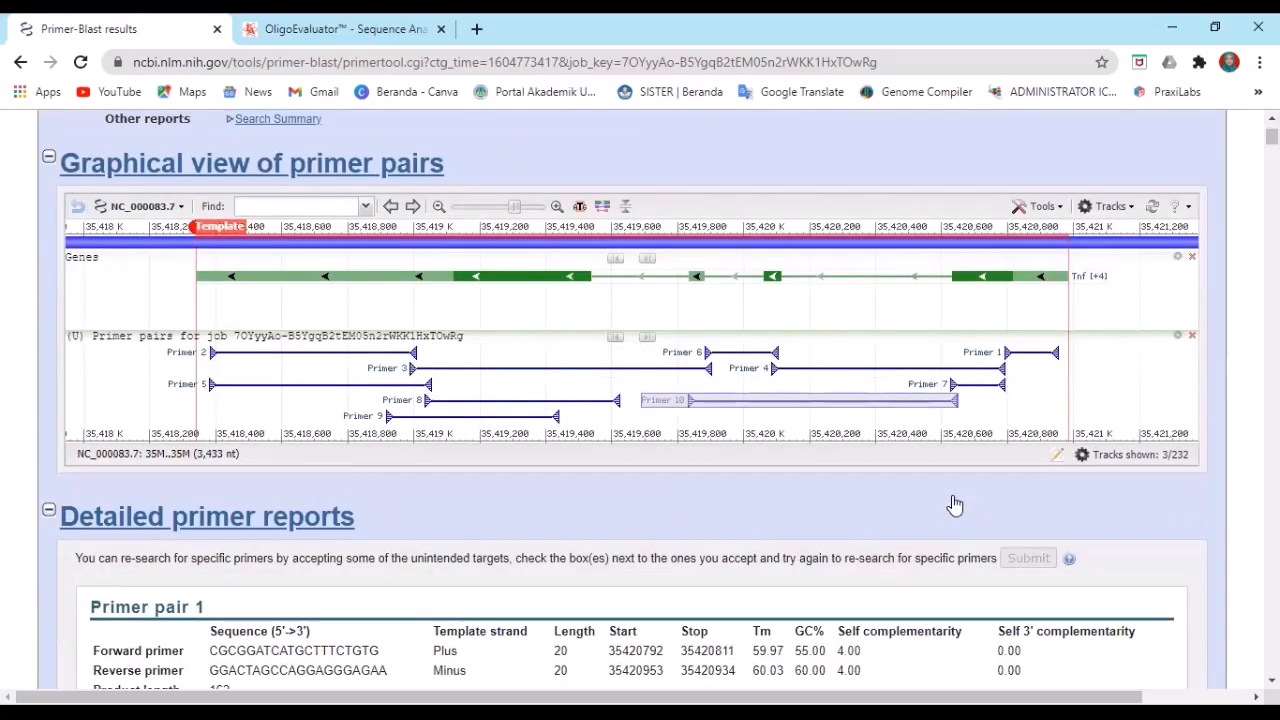
Step: Review primer pair 1's detailed report for sequences, lengths, start and stop positions, Tm, GC%, self complementarity and product length
{"action": "scroll", "coordinate": [948, 502], "scroll_direction": "down", "scroll_amount": 1}
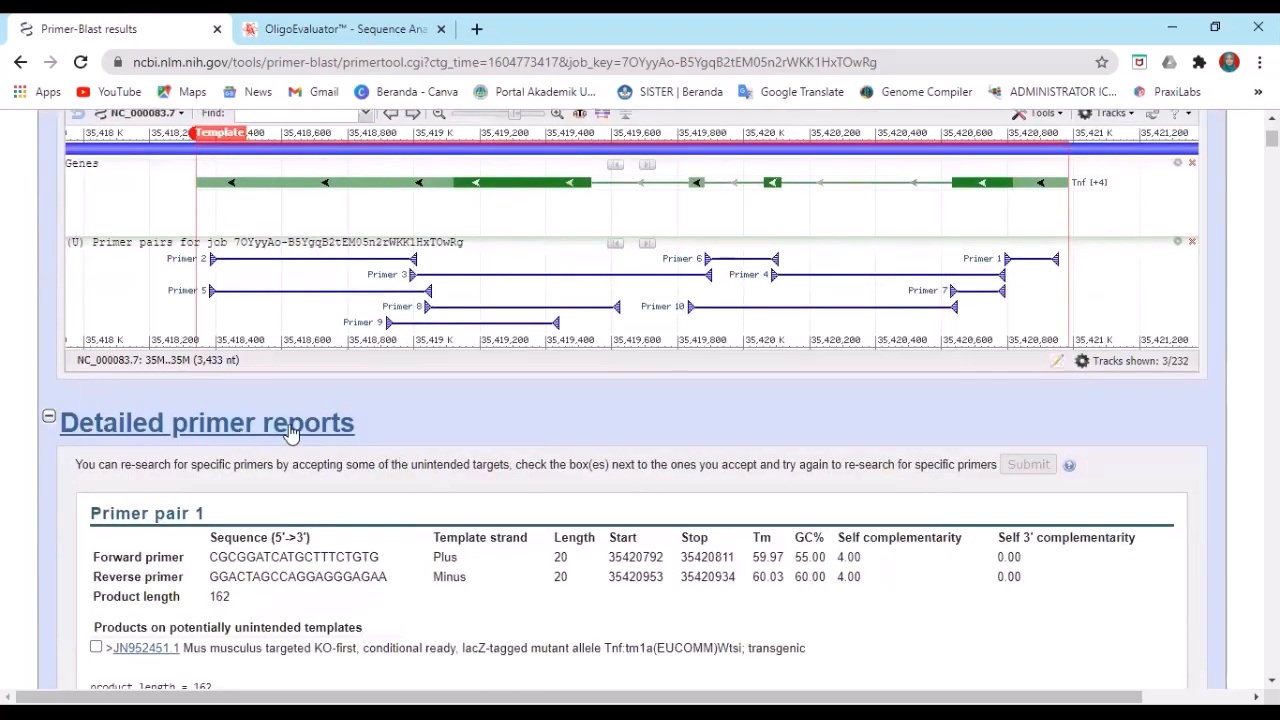
{"action": "scroll", "coordinate": [320, 452], "scroll_direction": "down", "scroll_amount": 1}
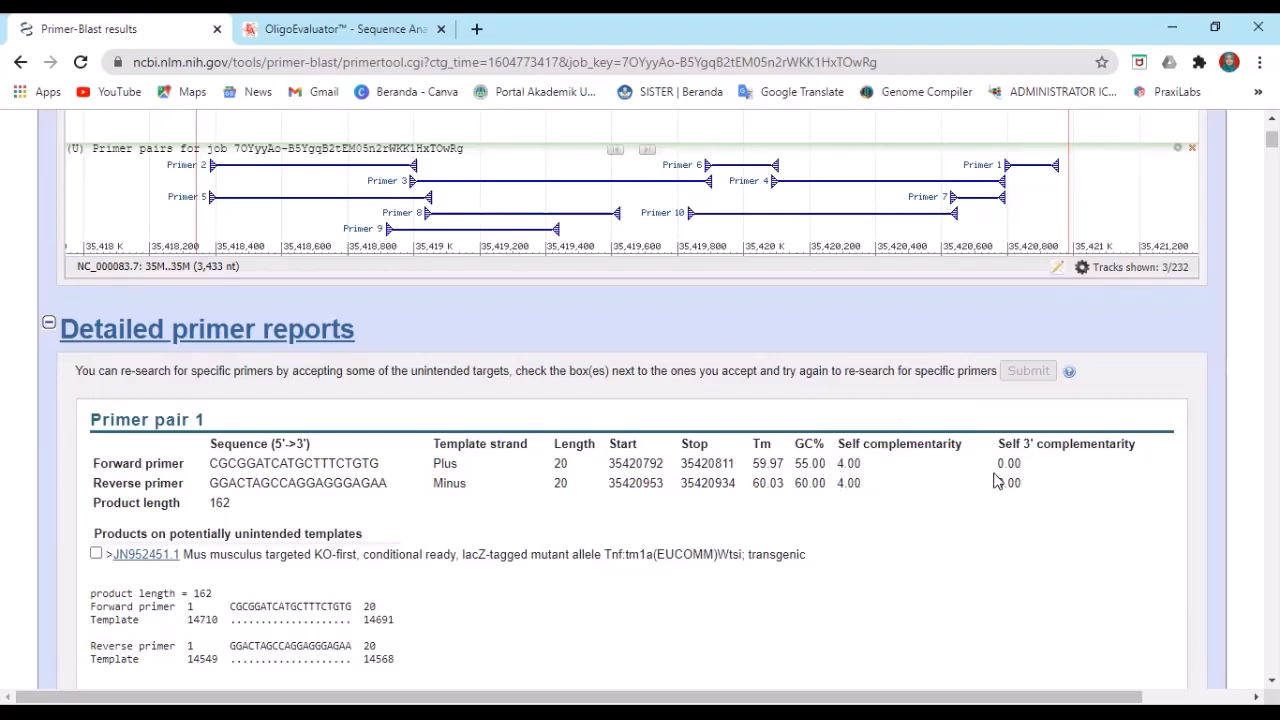
{"action": "scroll", "coordinate": [780, 505], "scroll_direction": "down", "scroll_amount": 1}
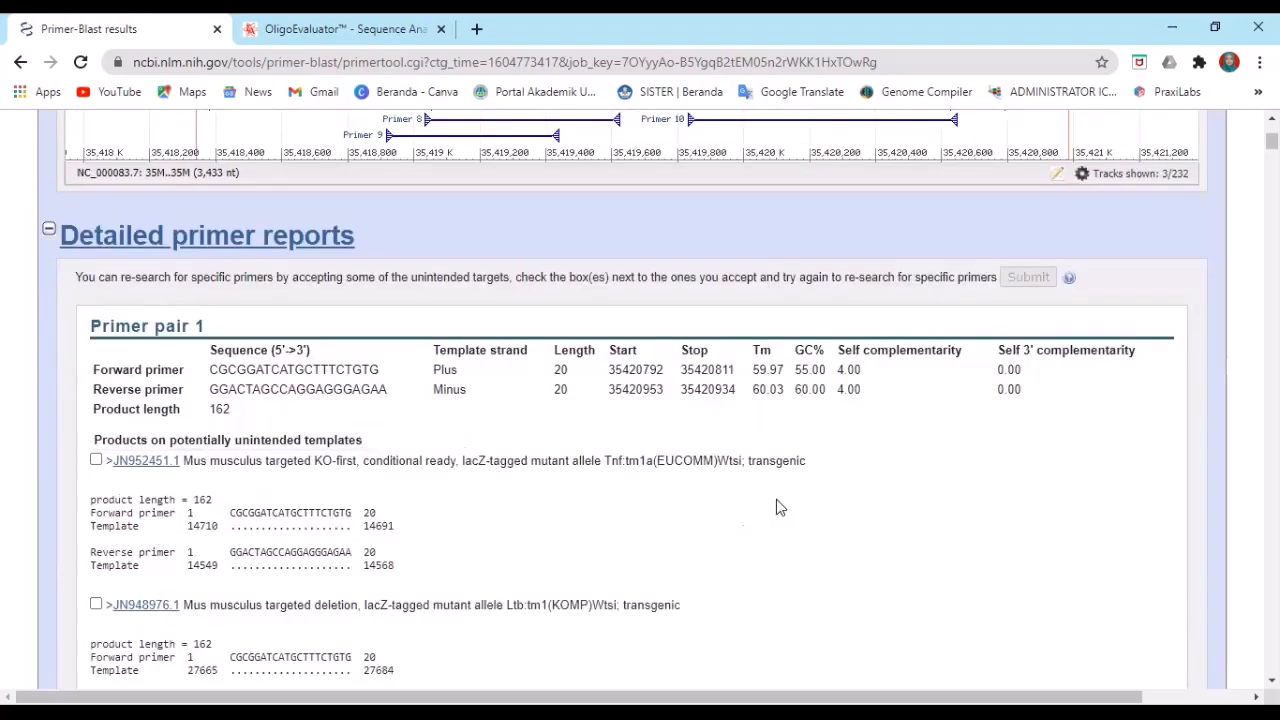
{"action": "scroll", "coordinate": [551, 510], "scroll_direction": "down", "scroll_amount": 1}
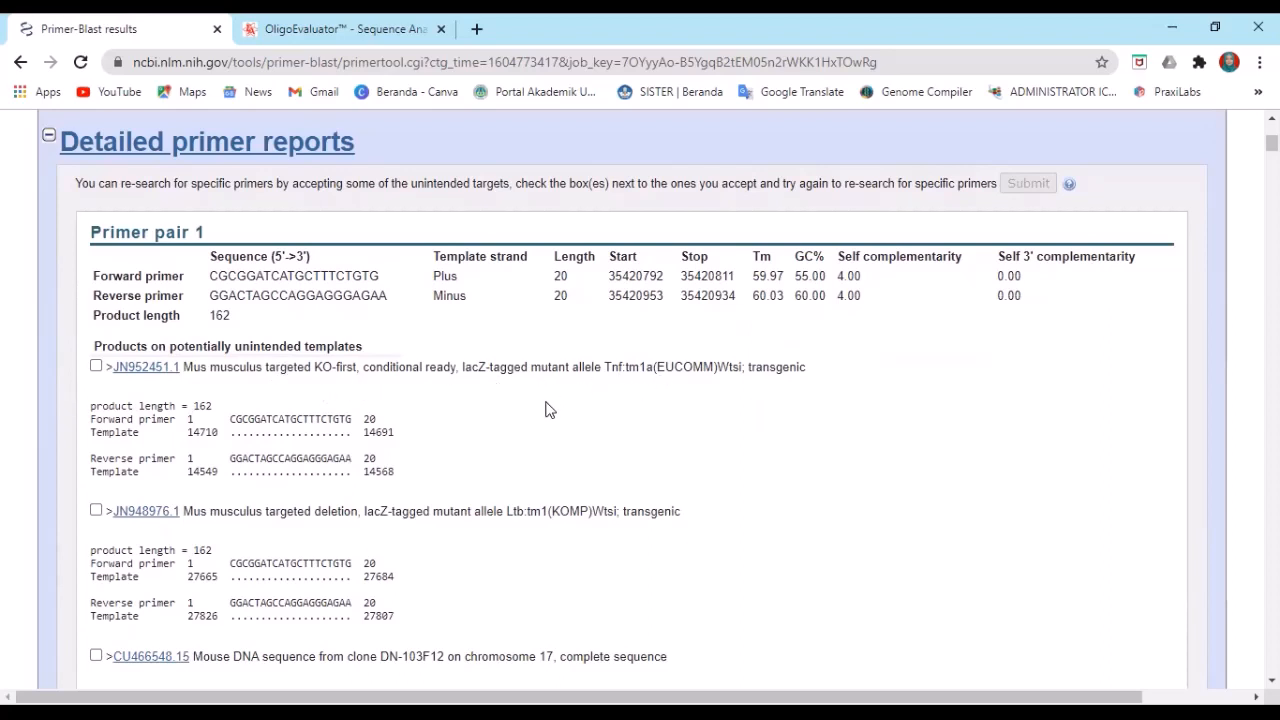
{"action": "scroll", "coordinate": [548, 407], "scroll_direction": "down", "scroll_amount": 1}
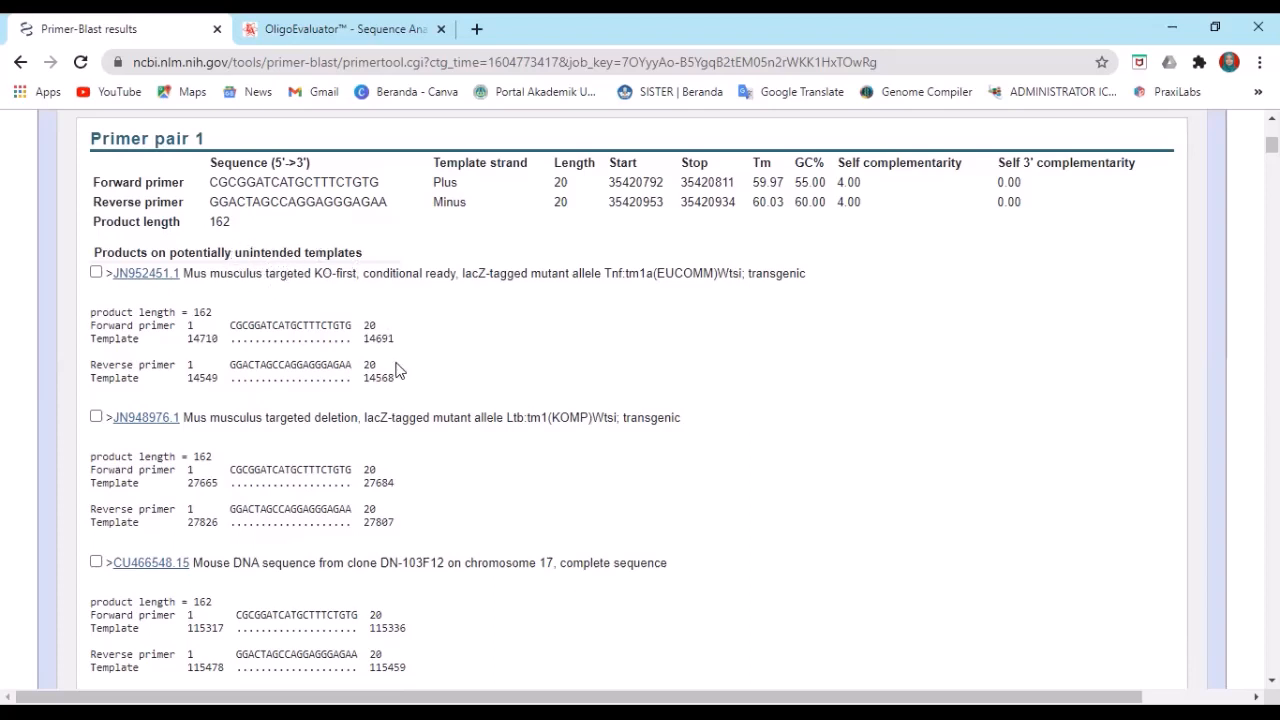
Step: Look through primer pair 1's products on potentially unintended templates and compare them with the primer pair 2 report
{"action": "scroll", "coordinate": [399, 370], "scroll_direction": "down", "scroll_amount": 3}
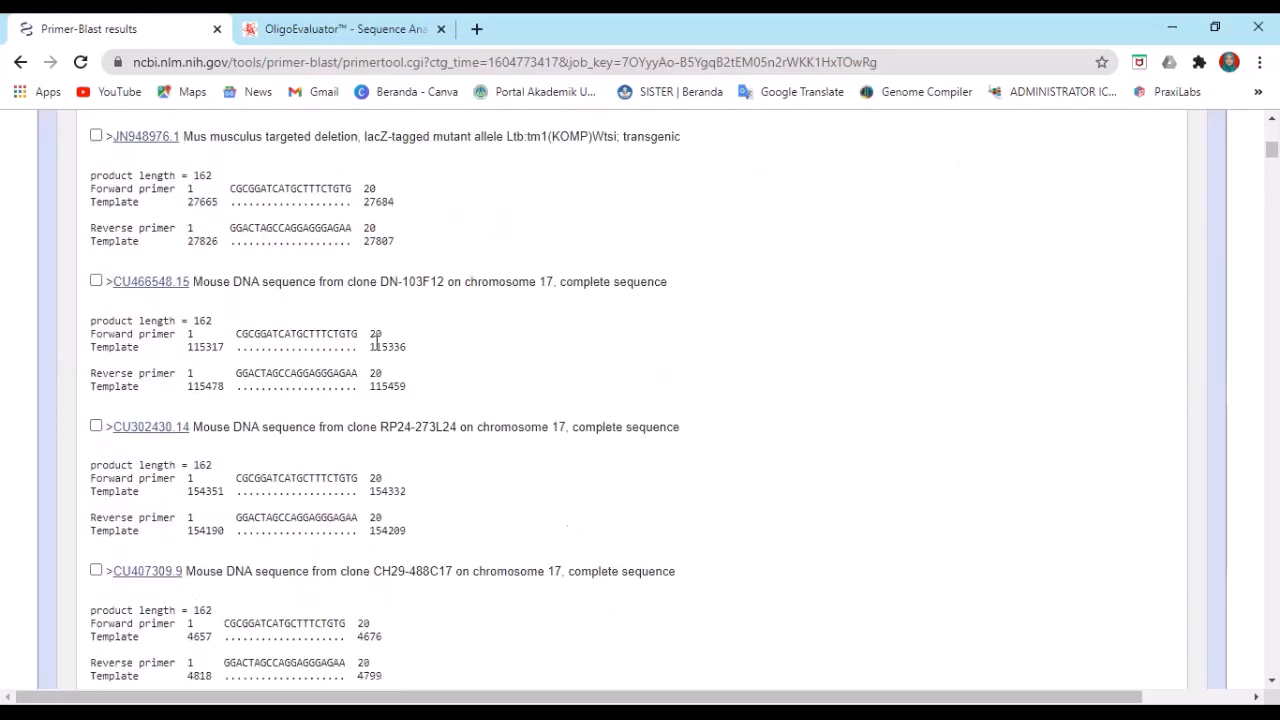
{"action": "scroll", "coordinate": [264, 300], "scroll_direction": "up", "scroll_amount": 3}
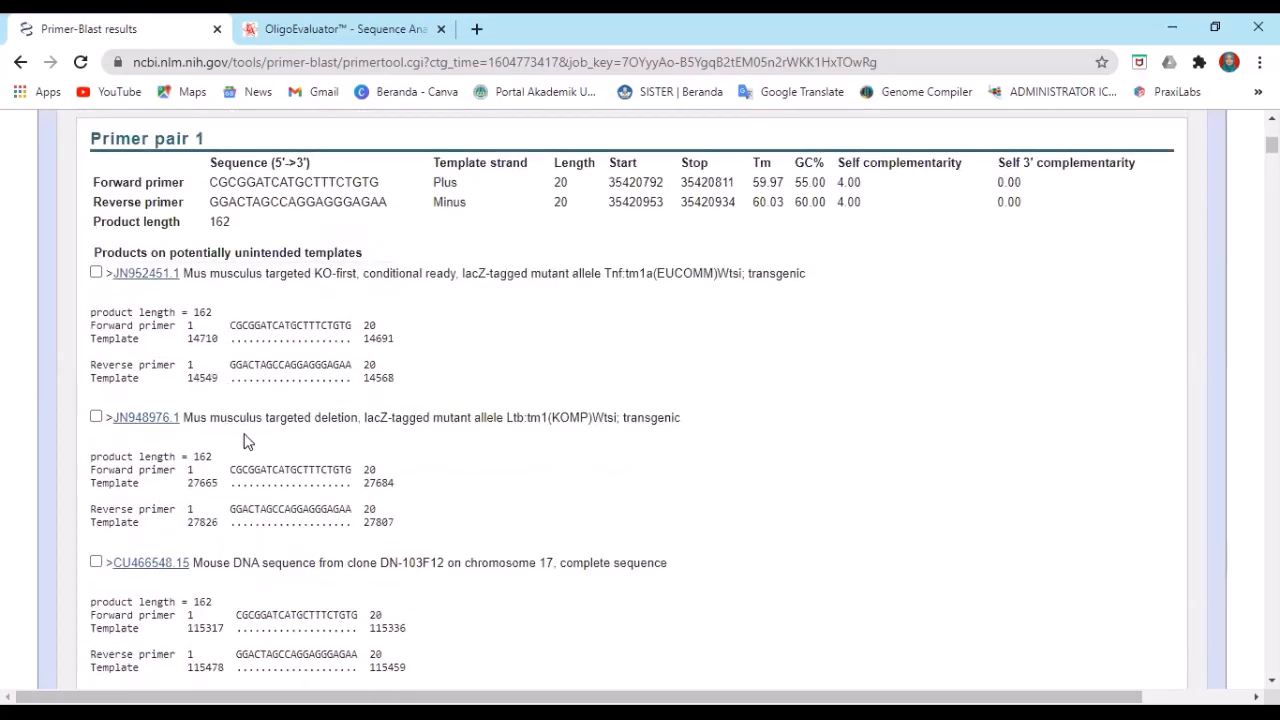
{"action": "scroll", "coordinate": [247, 441], "scroll_direction": "down", "scroll_amount": 6}
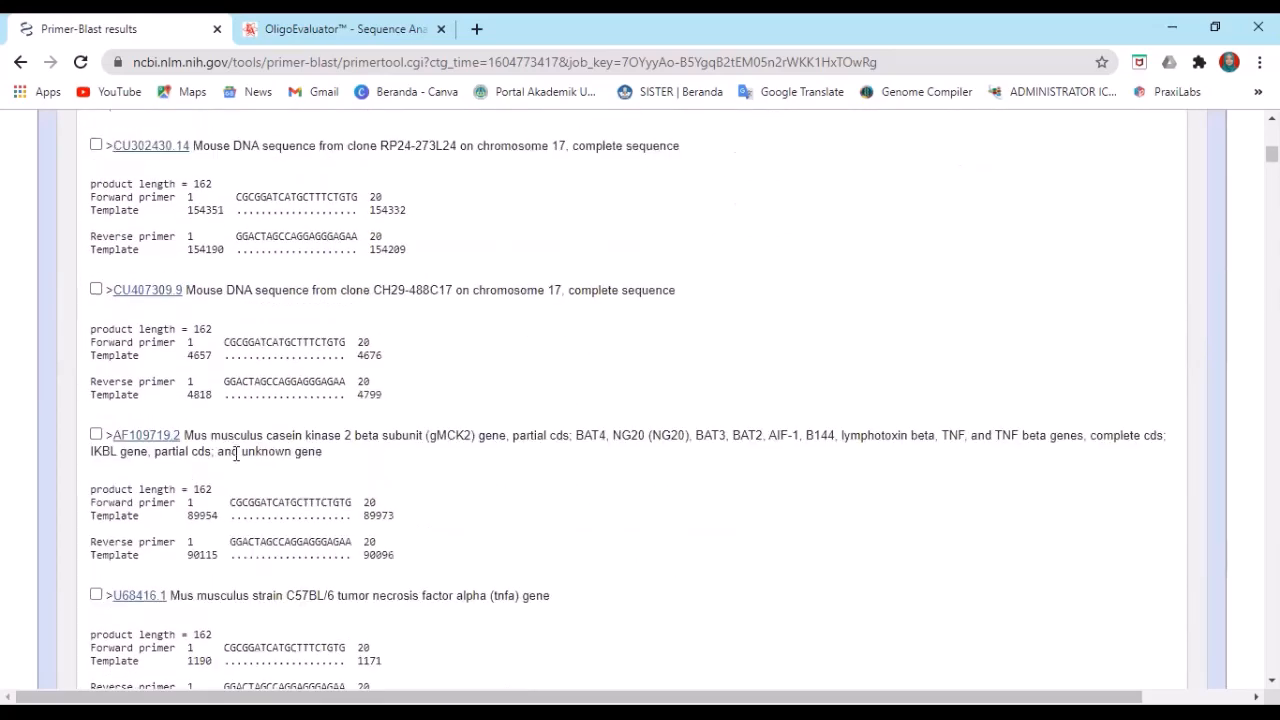
{"action": "scroll", "coordinate": [236, 453], "scroll_direction": "down", "scroll_amount": 1}
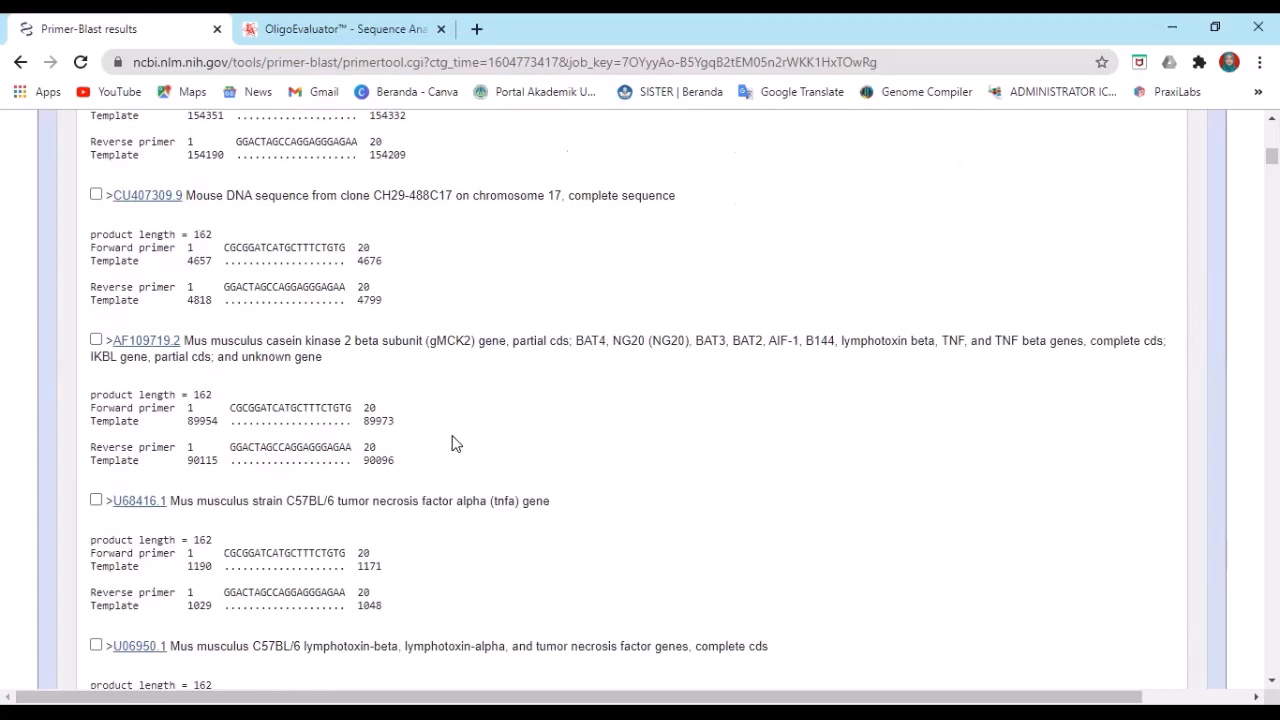
{"action": "scroll", "coordinate": [420, 443], "scroll_direction": "down", "scroll_amount": 2}
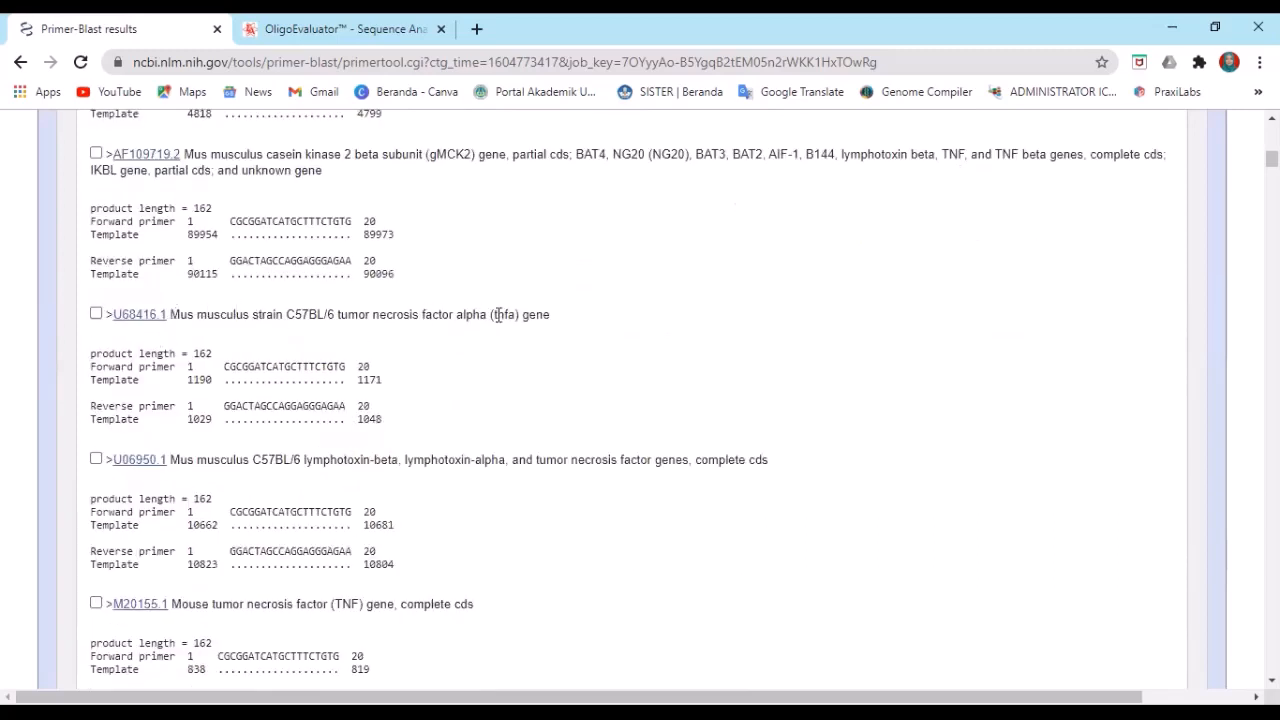
{"action": "scroll", "coordinate": [620, 320], "scroll_direction": "down", "scroll_amount": 3}
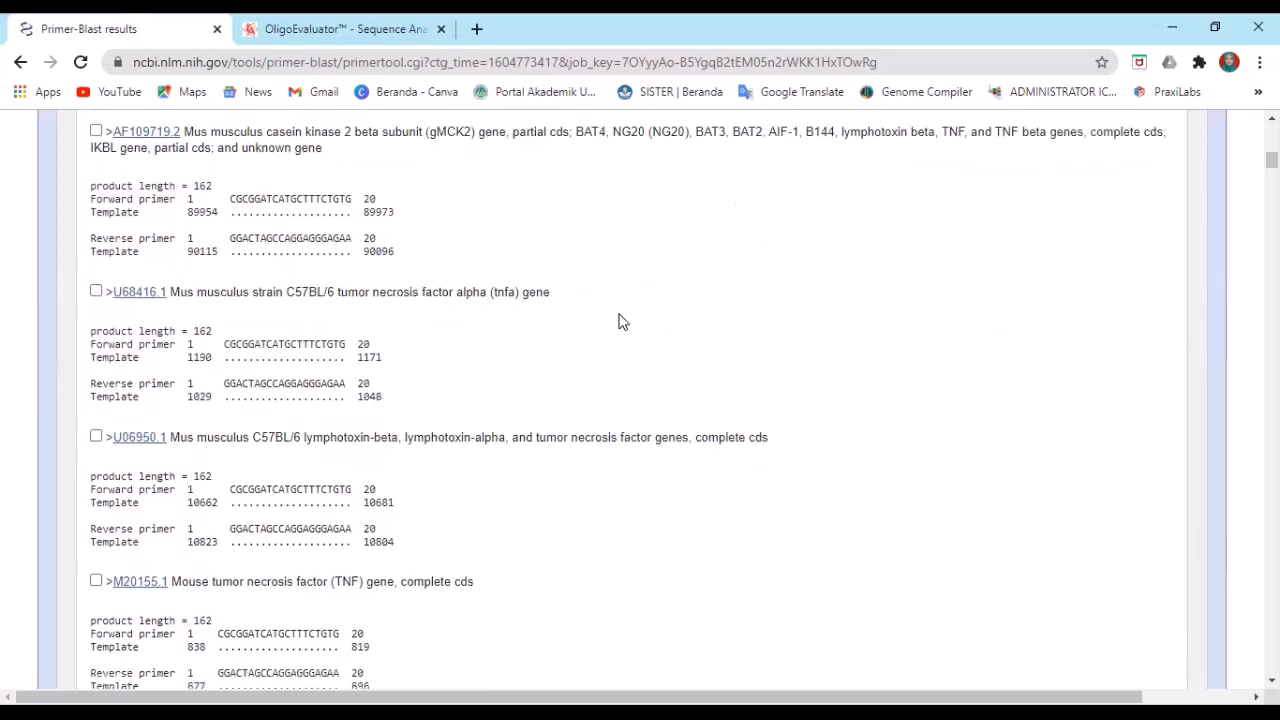
{"action": "scroll", "coordinate": [624, 321], "scroll_direction": "down", "scroll_amount": 11}
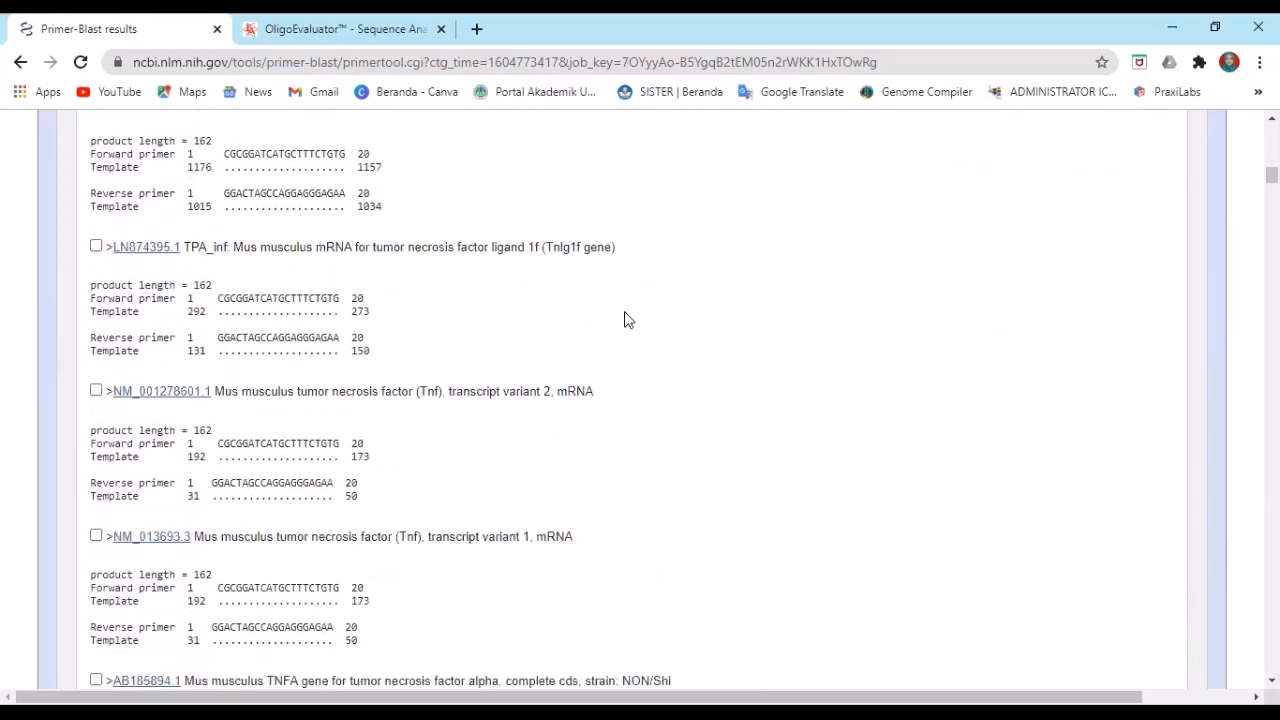
{"action": "scroll", "coordinate": [624, 319], "scroll_direction": "down", "scroll_amount": 6}
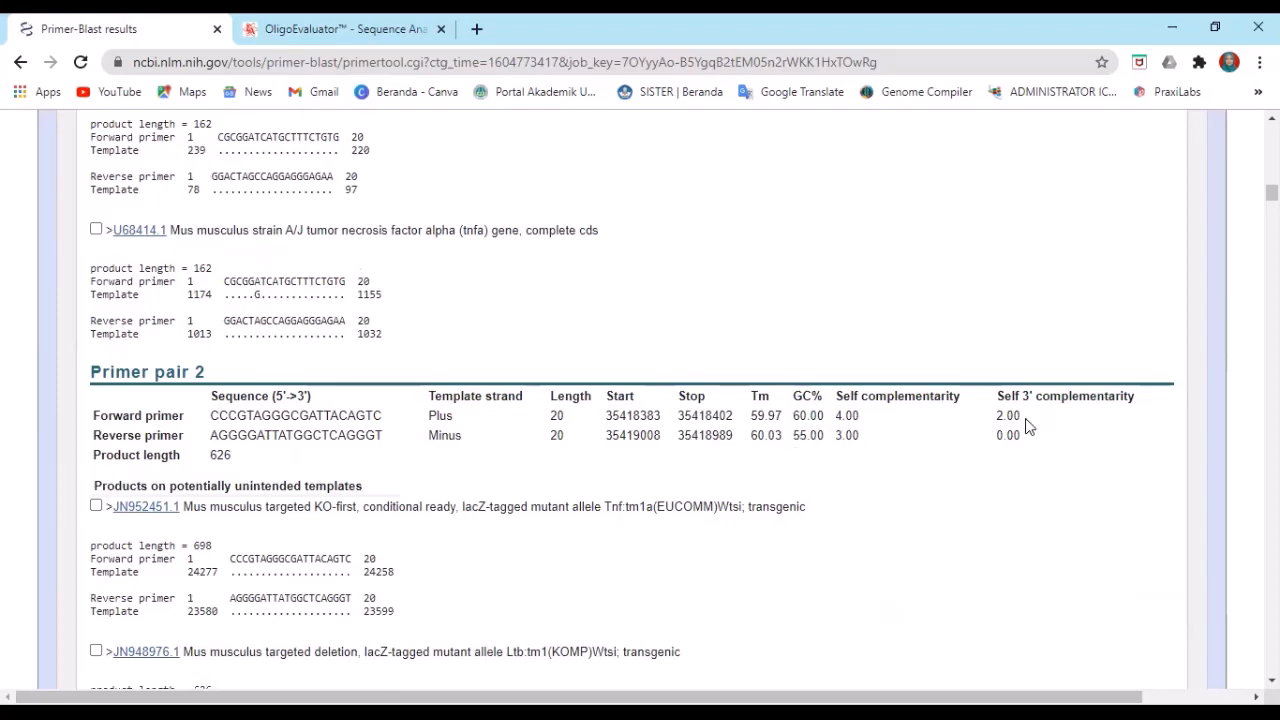
{"action": "scroll", "coordinate": [927, 449], "scroll_direction": "down", "scroll_amount": 8}
{"action": "scroll", "coordinate": [927, 449], "scroll_direction": "down", "scroll_amount": 15}
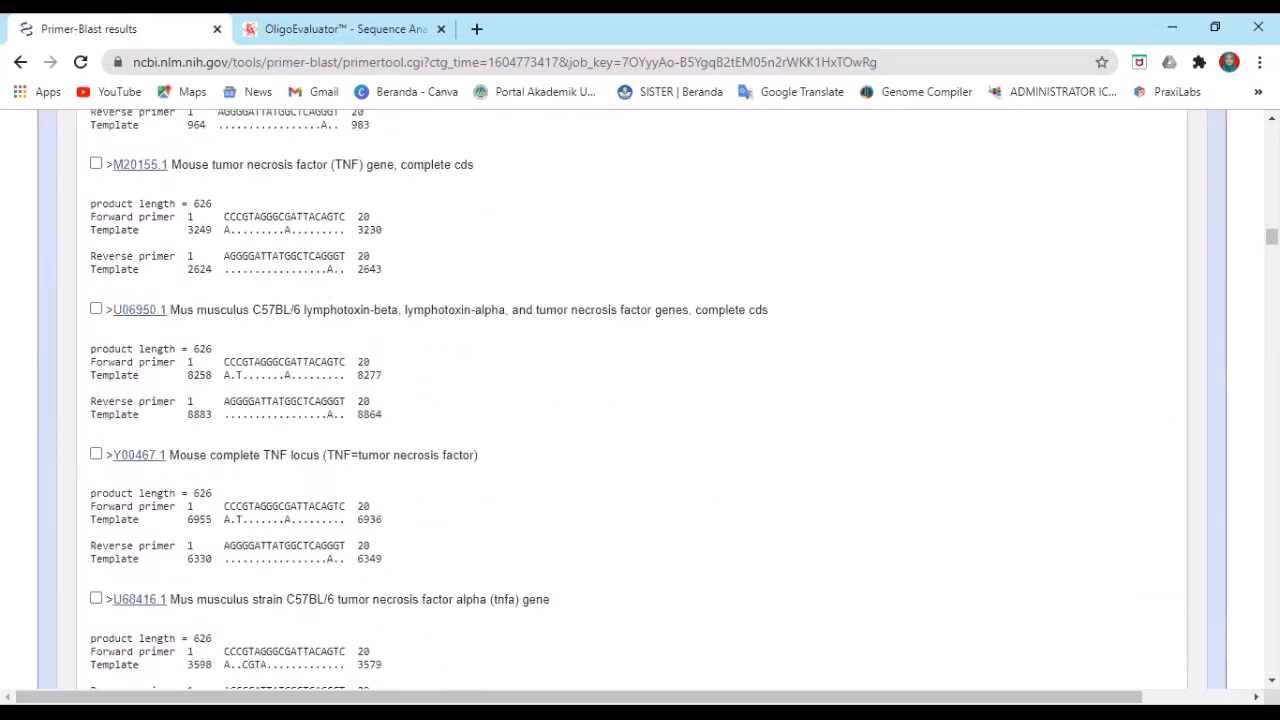
Step: Return to the primer pair 1 report and switch to the OligoEvaluator sequence analysis page
{"action": "left_click_drag", "start_coordinate": [1272, 237], "coordinate": [1272, 128]}
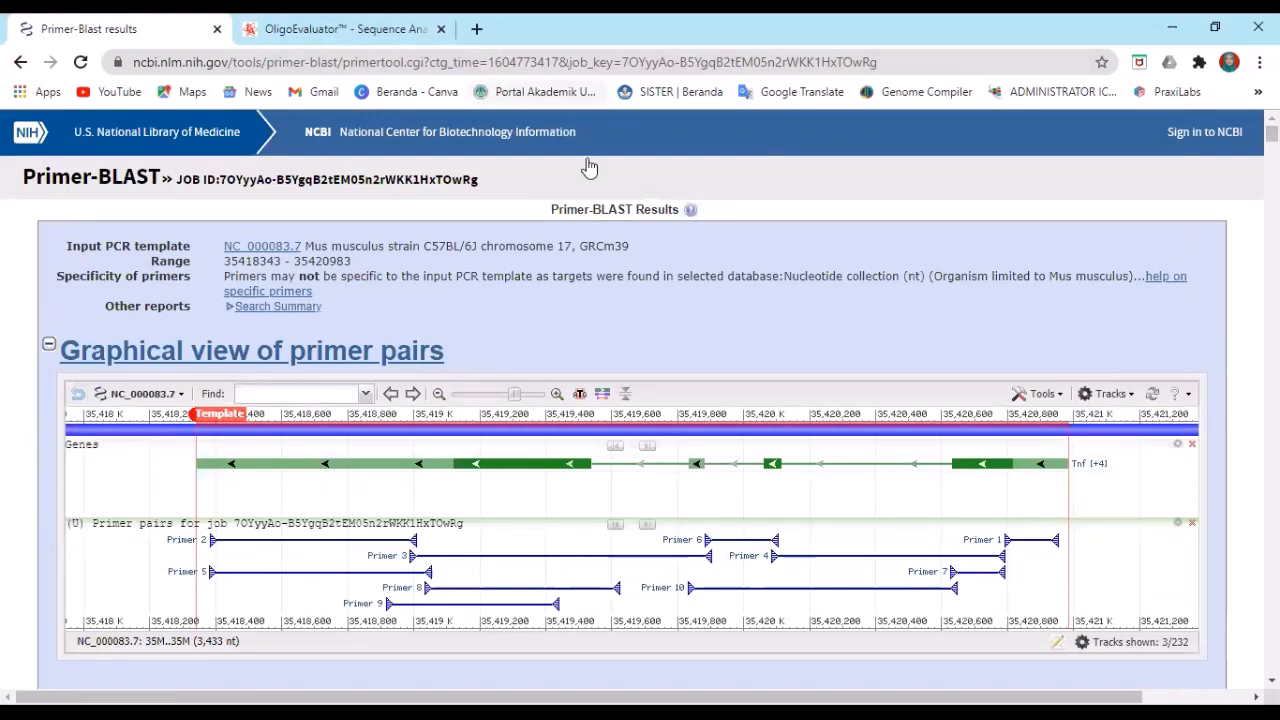
{"action": "scroll", "coordinate": [757, 391], "scroll_direction": "down", "scroll_amount": 4}
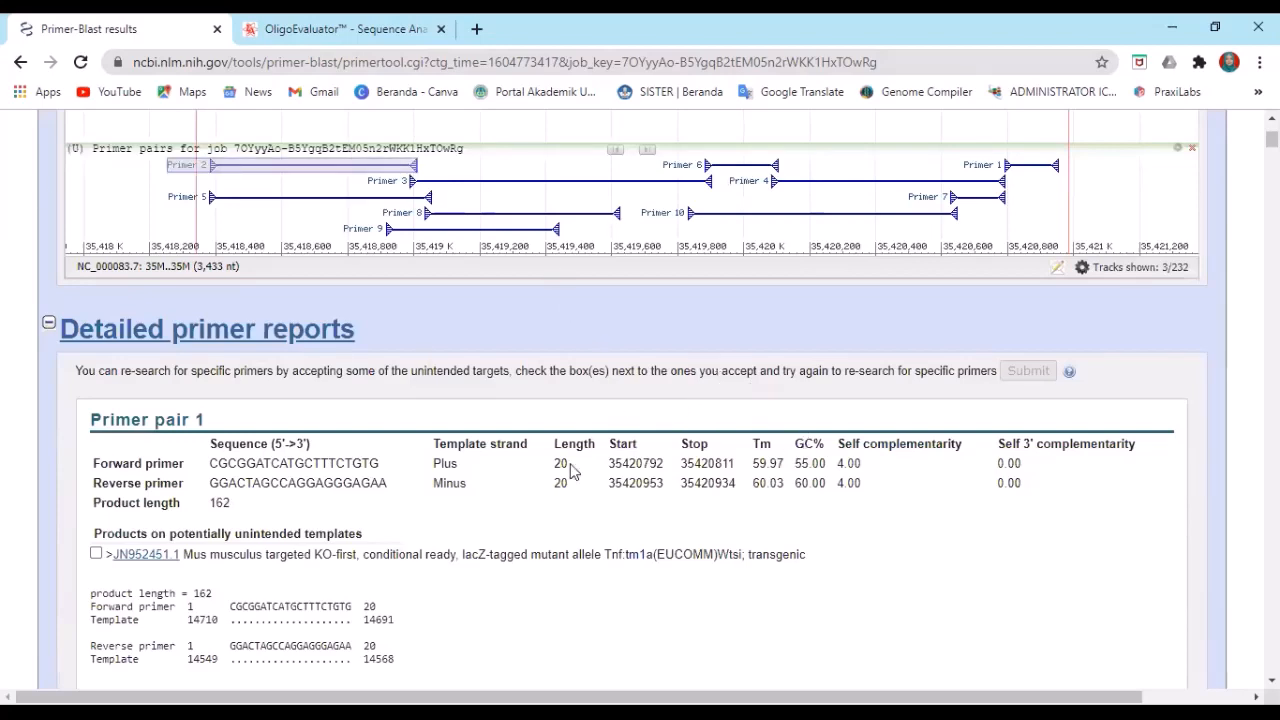
{"action": "left_click", "coordinate": [300, 30]}
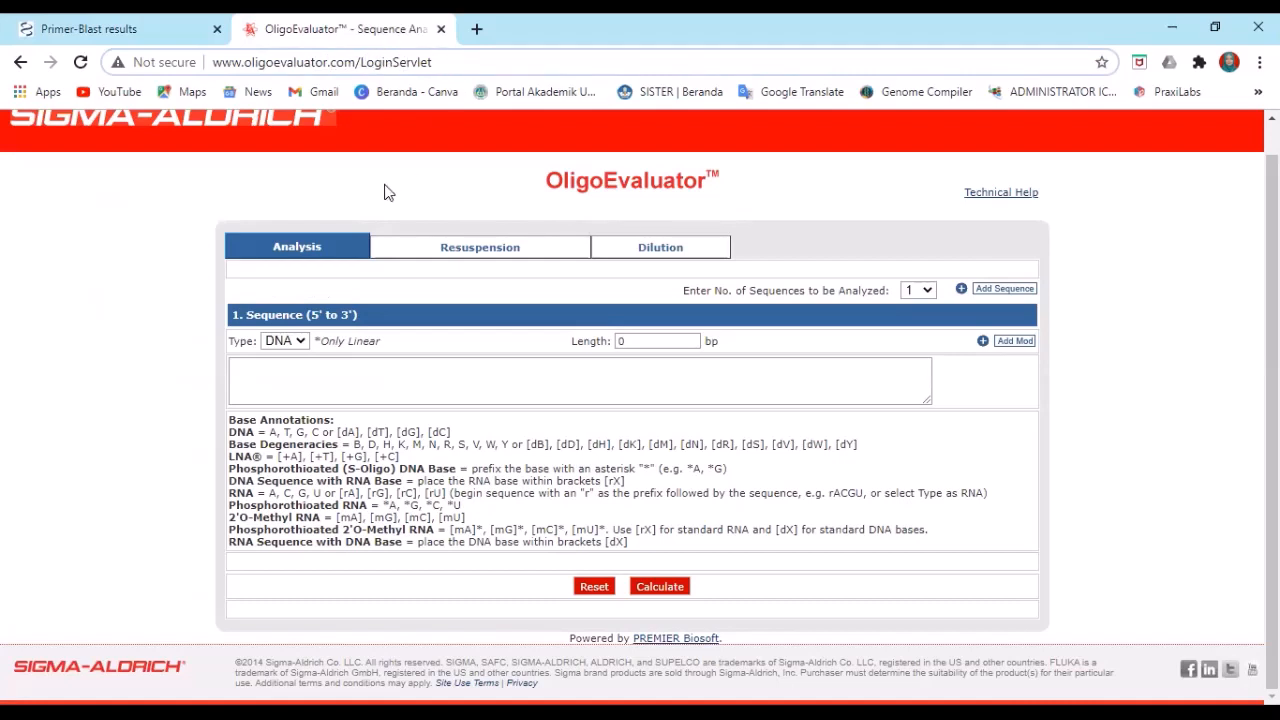
{"action": "scroll", "coordinate": [386, 194], "scroll_direction": "up", "scroll_amount": 1}
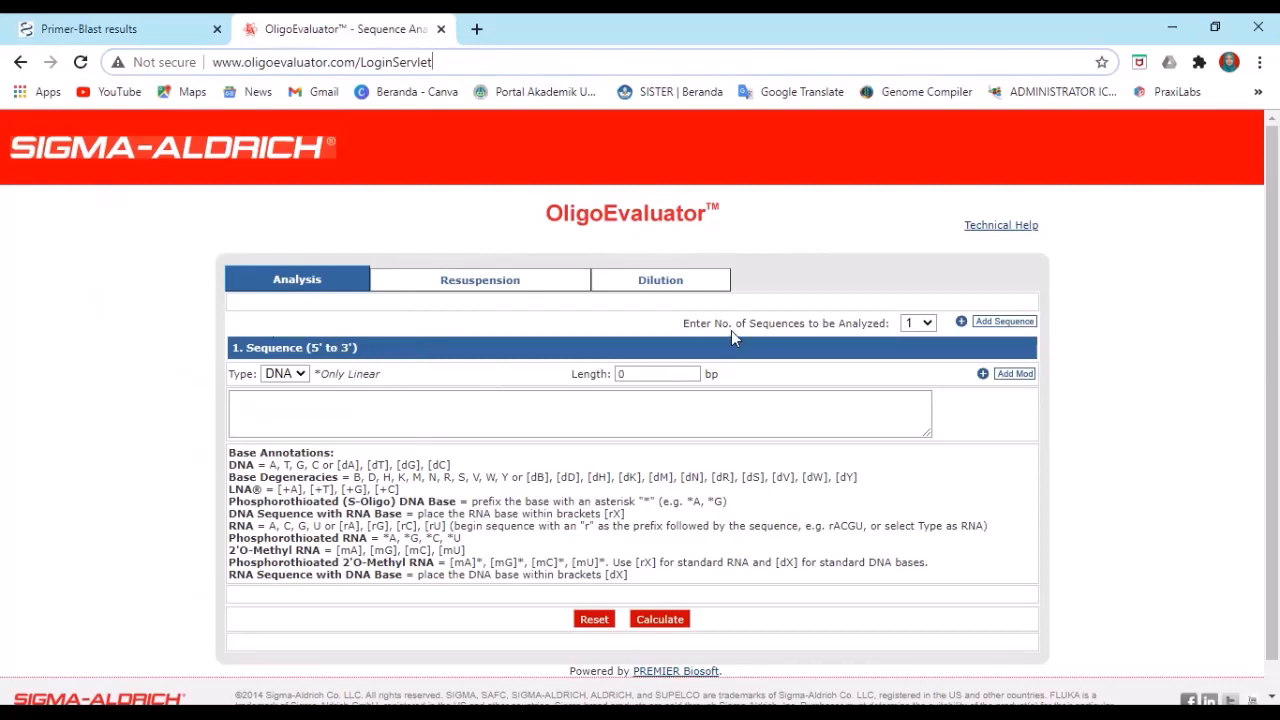
Step: Set the number of sequences to be analyzed to 2 and add the second sequence entry
{"action": "left_click", "coordinate": [928, 323]}
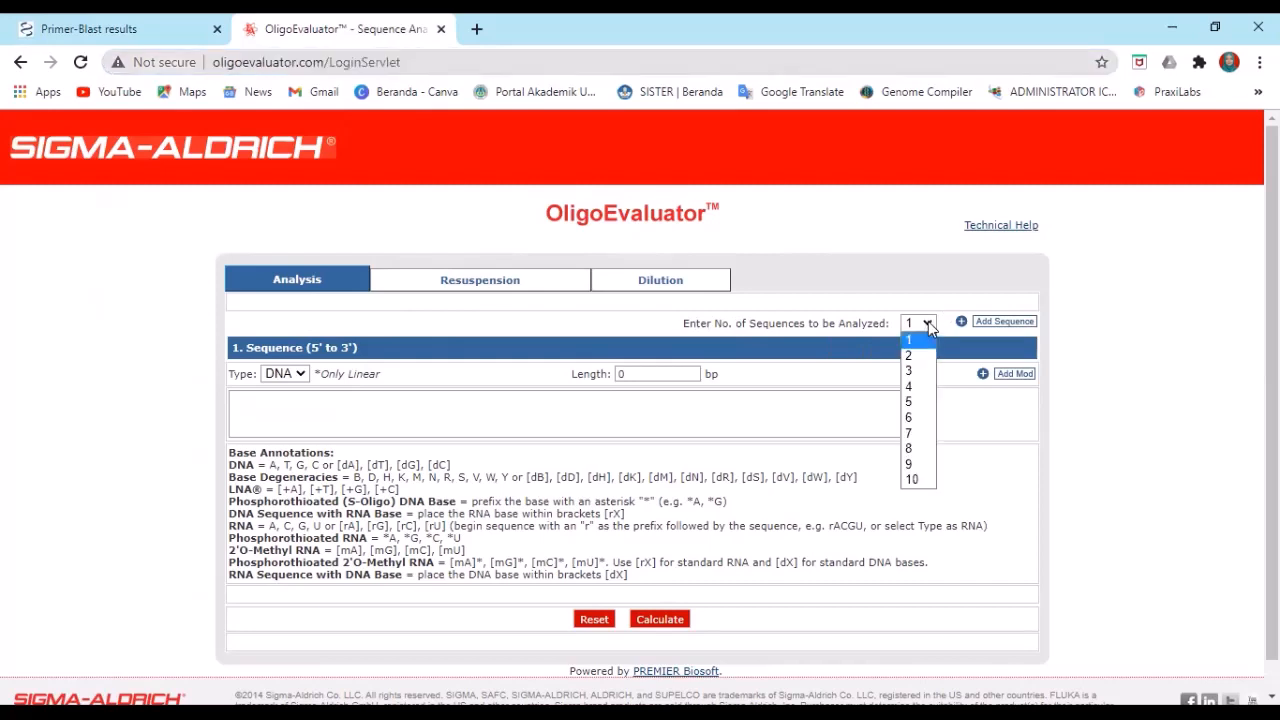
{"action": "left_click", "coordinate": [925, 358]}
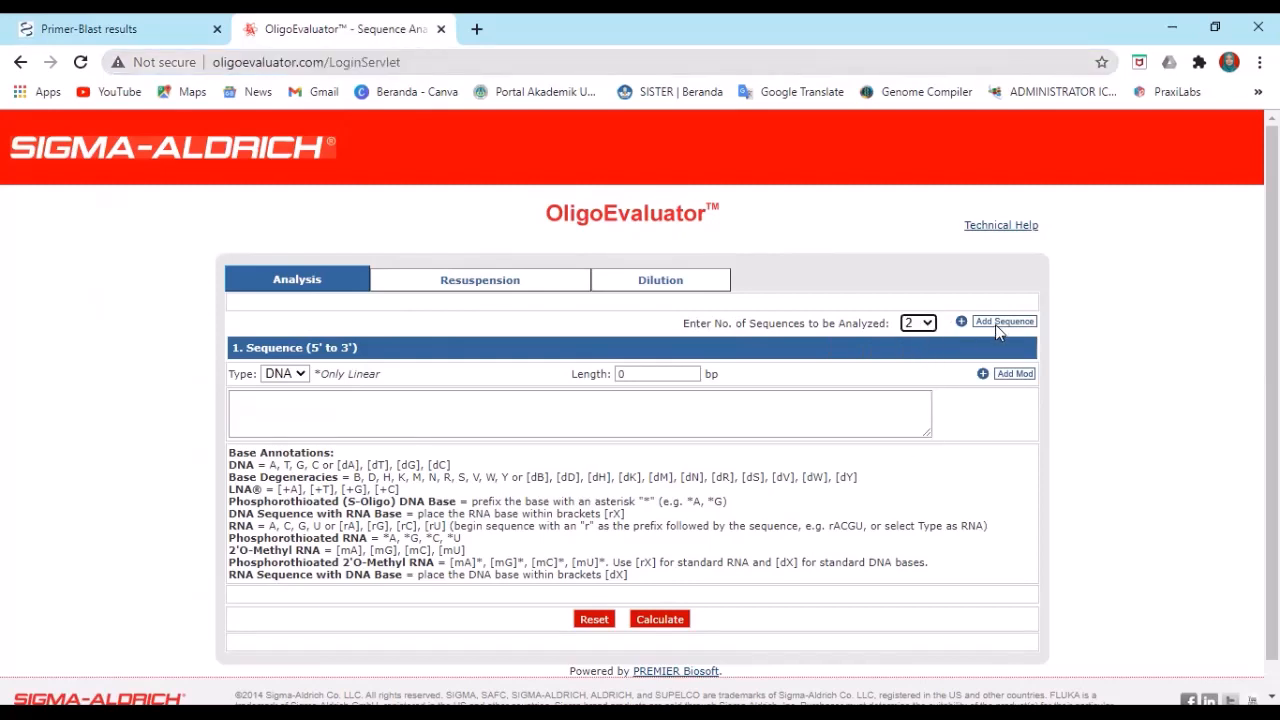
{"action": "left_click", "coordinate": [995, 321]}
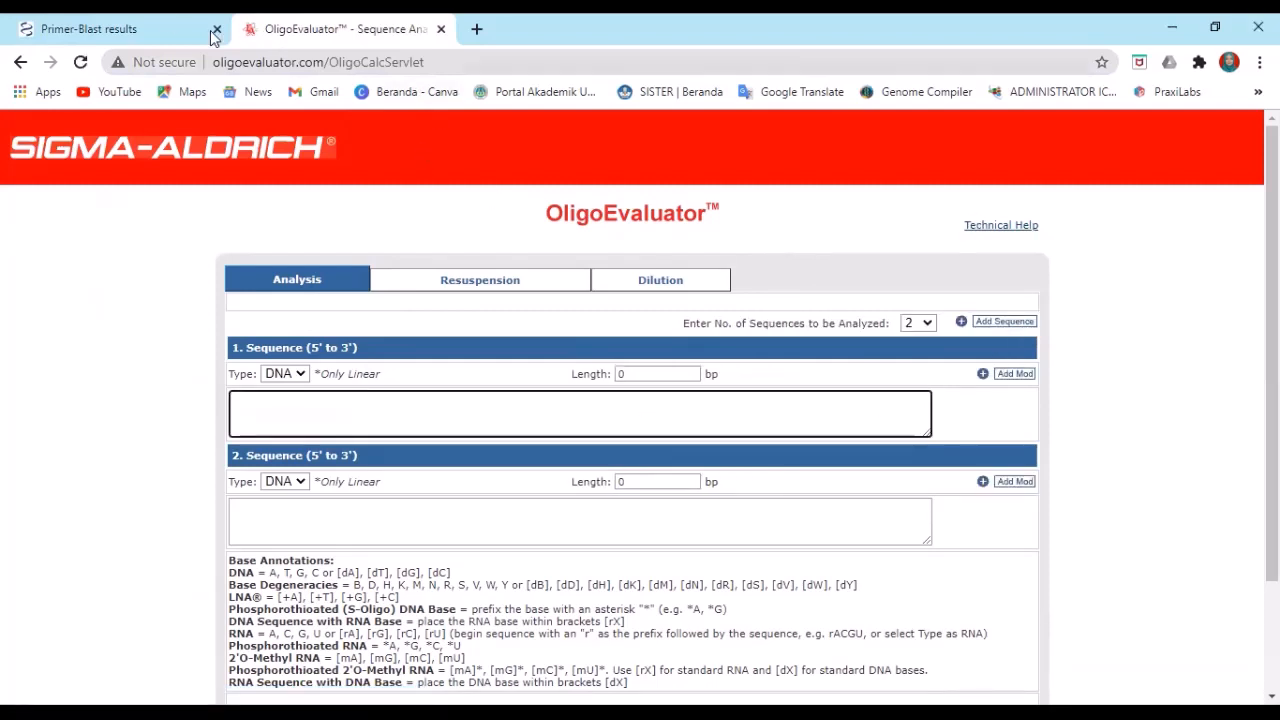
Step: Copy primer pair 1's forward primer CGCGGATCATGCTTTCTGTG from the Primer-BLAST results into sequence 1 of OligoEvaluator
{"action": "left_click", "coordinate": [170, 30]}
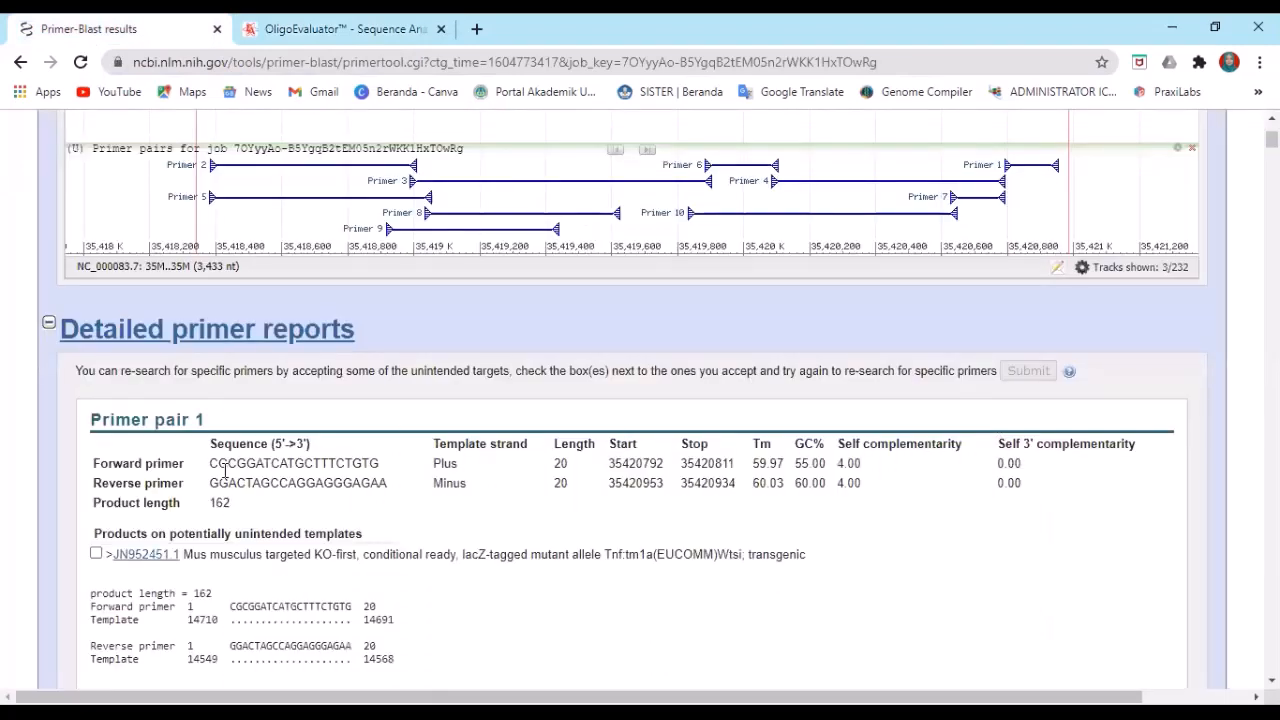
{"action": "left_click_drag", "start_coordinate": [210, 463], "coordinate": [378, 462]}
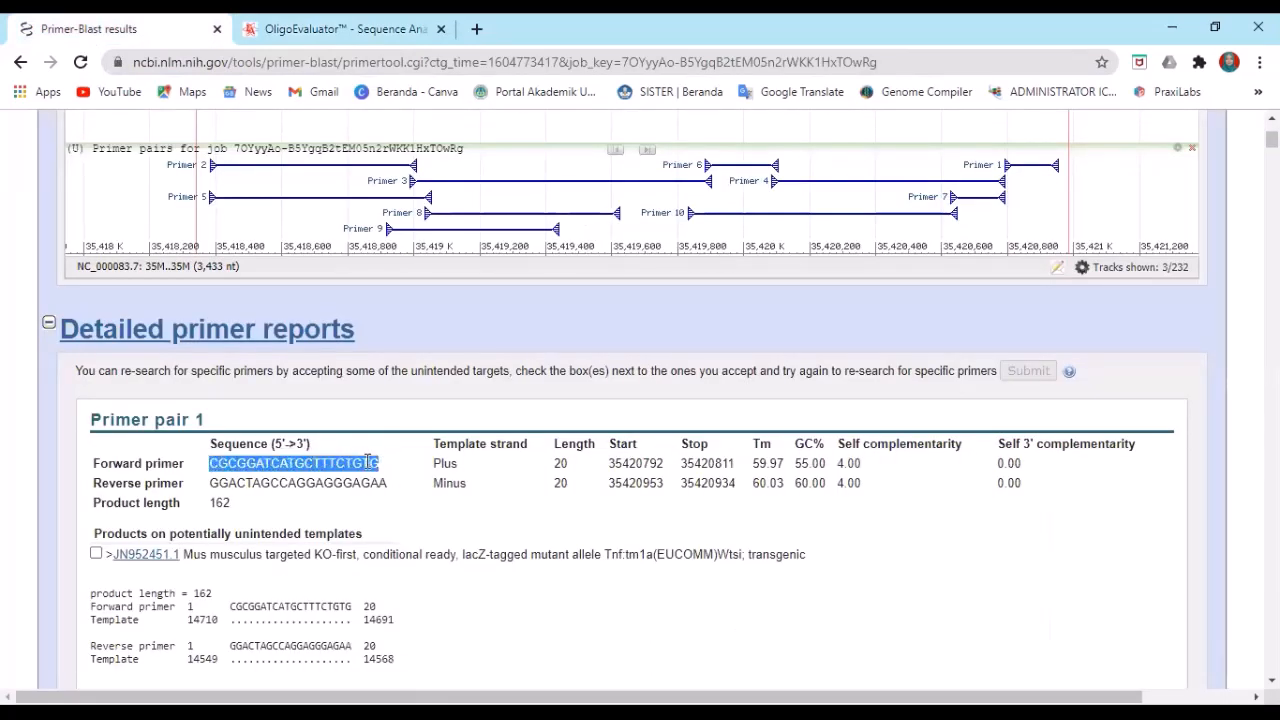
{"action": "right_click", "coordinate": [368, 462]}
{"action": "left_click", "coordinate": [400, 477]}
{"action": "left_click", "coordinate": [640, 354]}
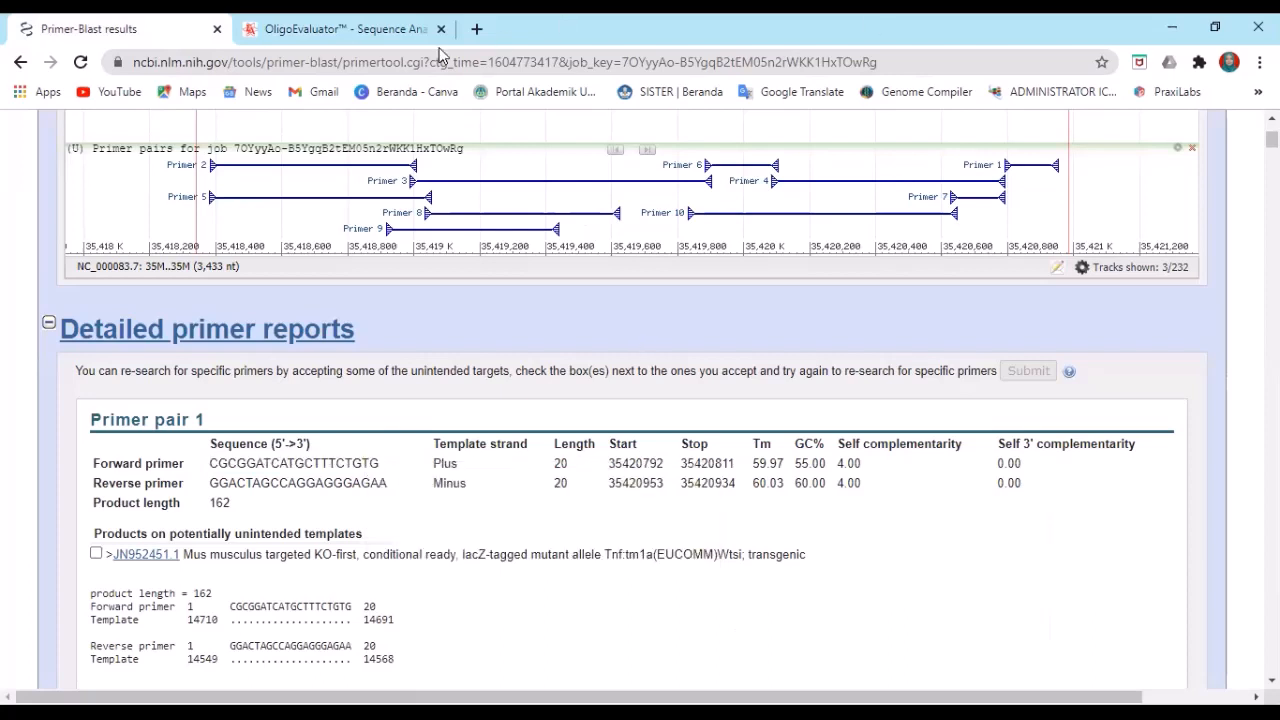
{"action": "left_click", "coordinate": [340, 28]}
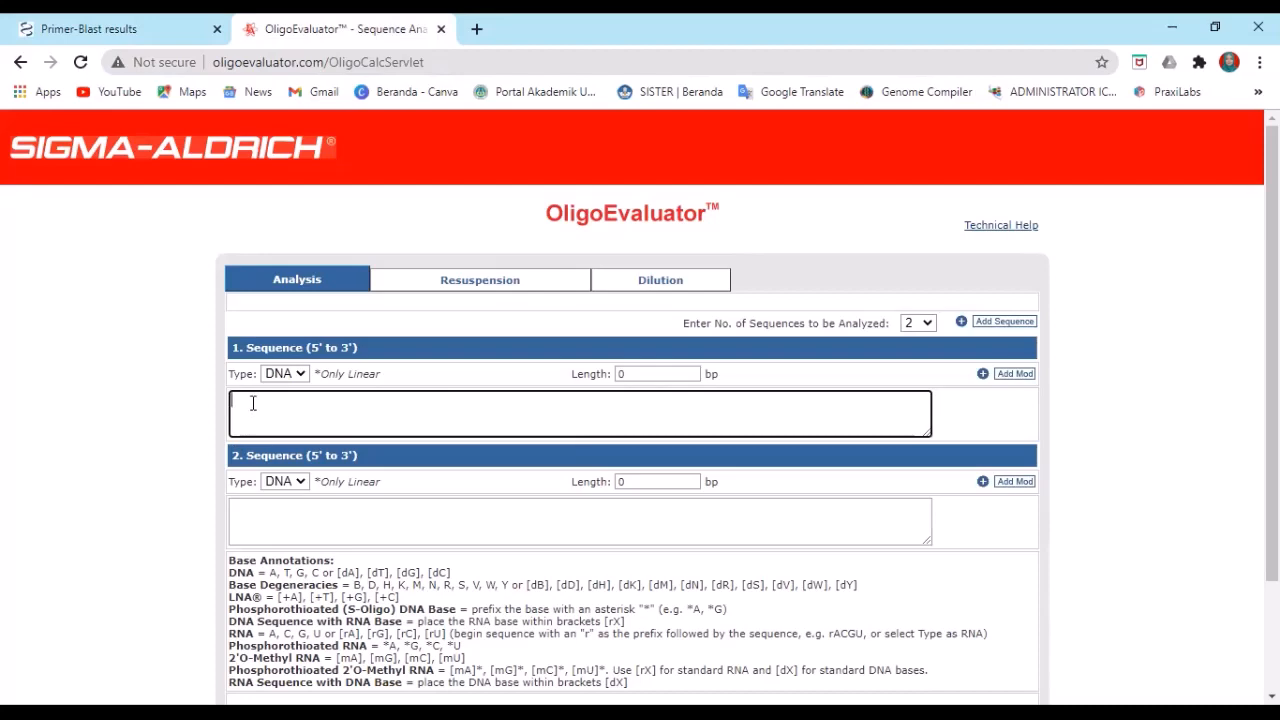
{"action": "right_click", "coordinate": [253, 403]}
{"action": "left_click", "coordinate": [297, 549]}
Step: Copy primer pair 1's reverse primer GGACTAGCCAGGAGGGAGAA from the Primer-BLAST results into sequence 2 of OligoEvaluator
{"action": "left_click", "coordinate": [305, 512]}
{"action": "left_click", "coordinate": [150, 29]}
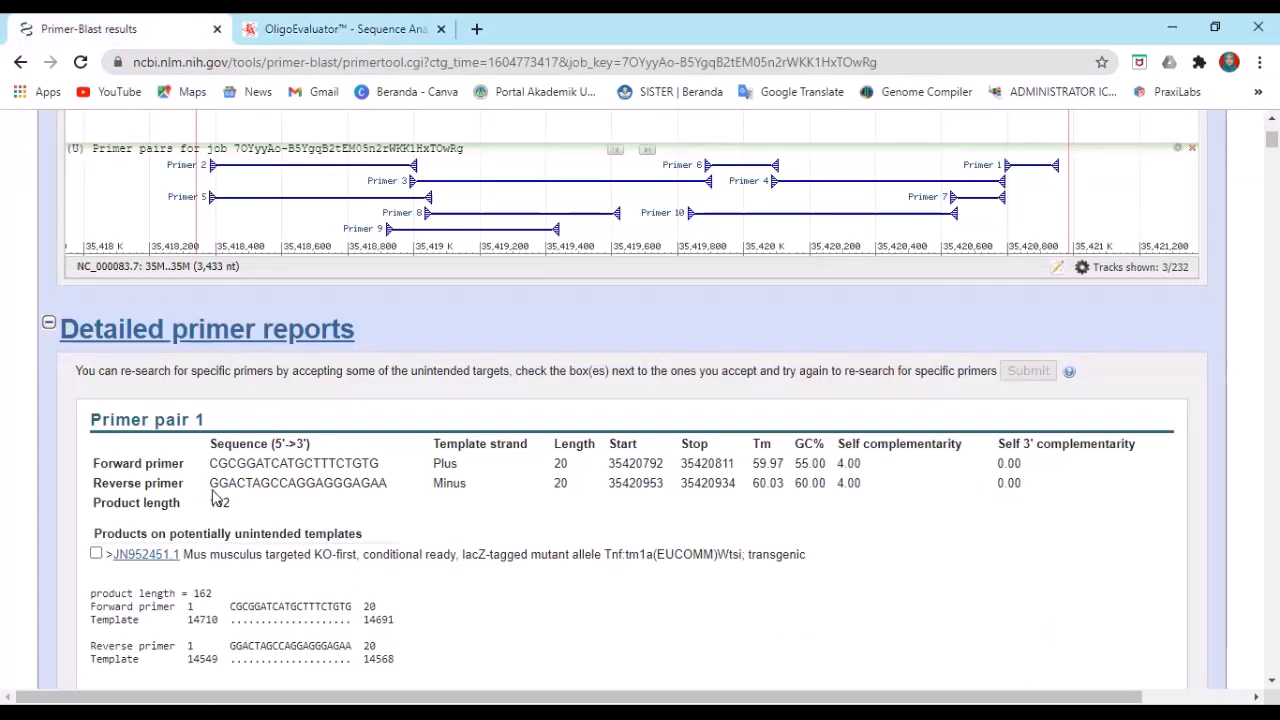
{"action": "left_click_drag", "start_coordinate": [210, 487], "coordinate": [388, 486]}
{"action": "right_click", "coordinate": [381, 483]}
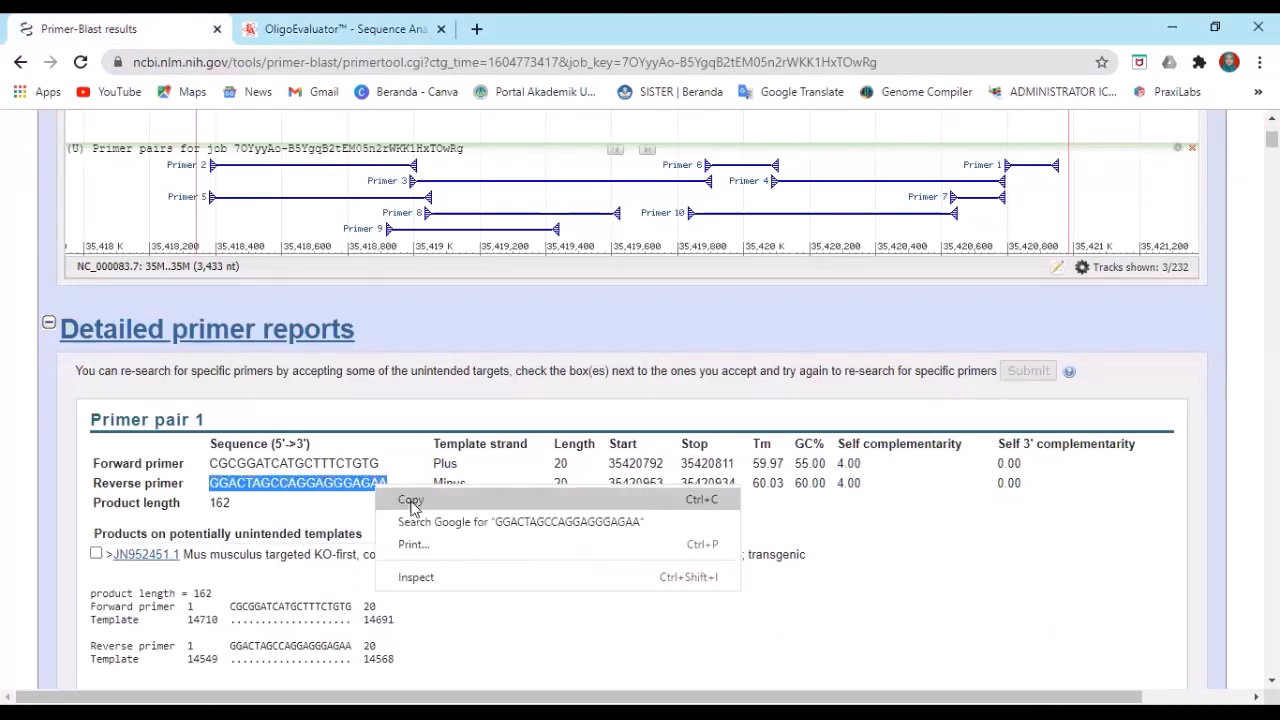
{"action": "left_click", "coordinate": [415, 502]}
{"action": "left_click", "coordinate": [357, 30]}
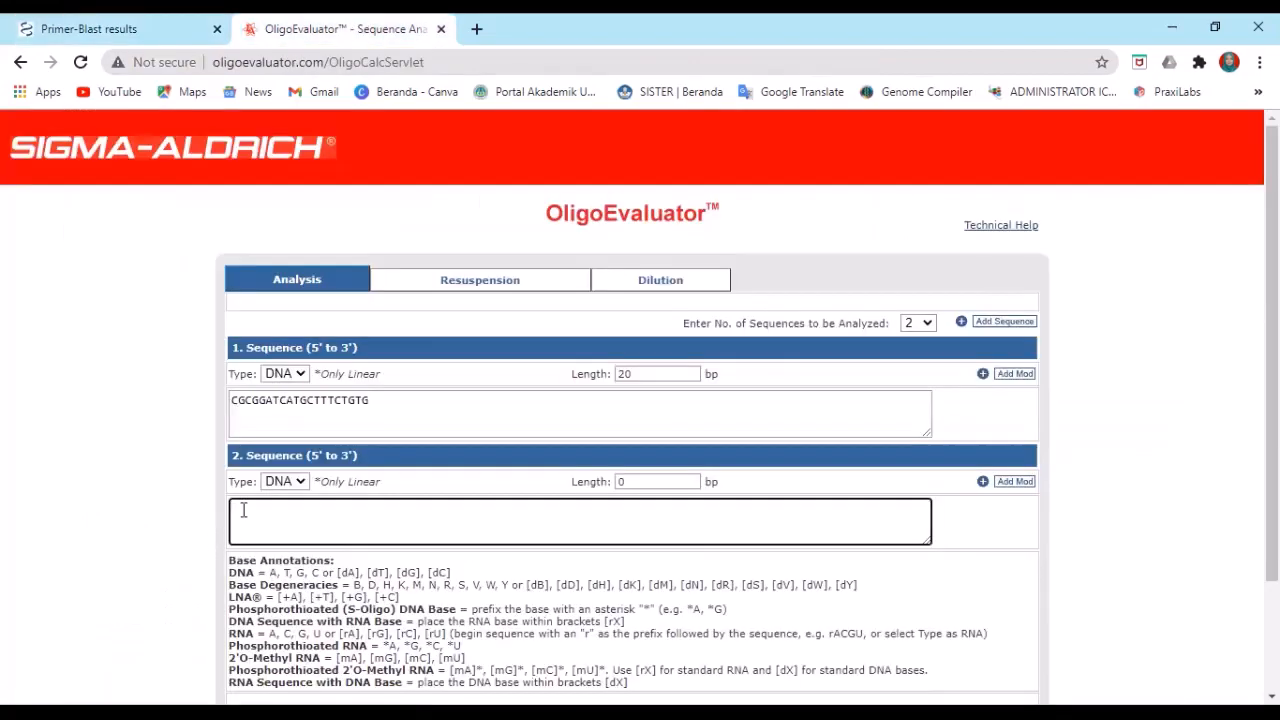
{"action": "right_click", "coordinate": [243, 509]}
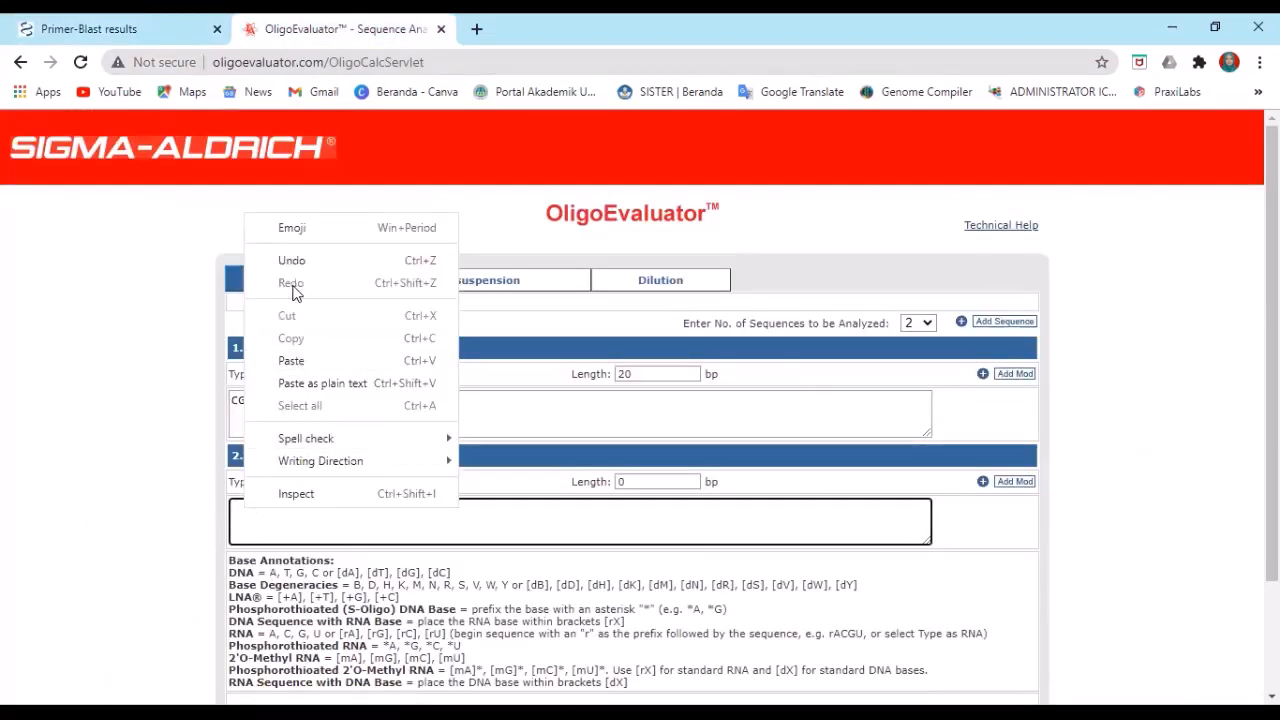
{"action": "left_click", "coordinate": [290, 361]}
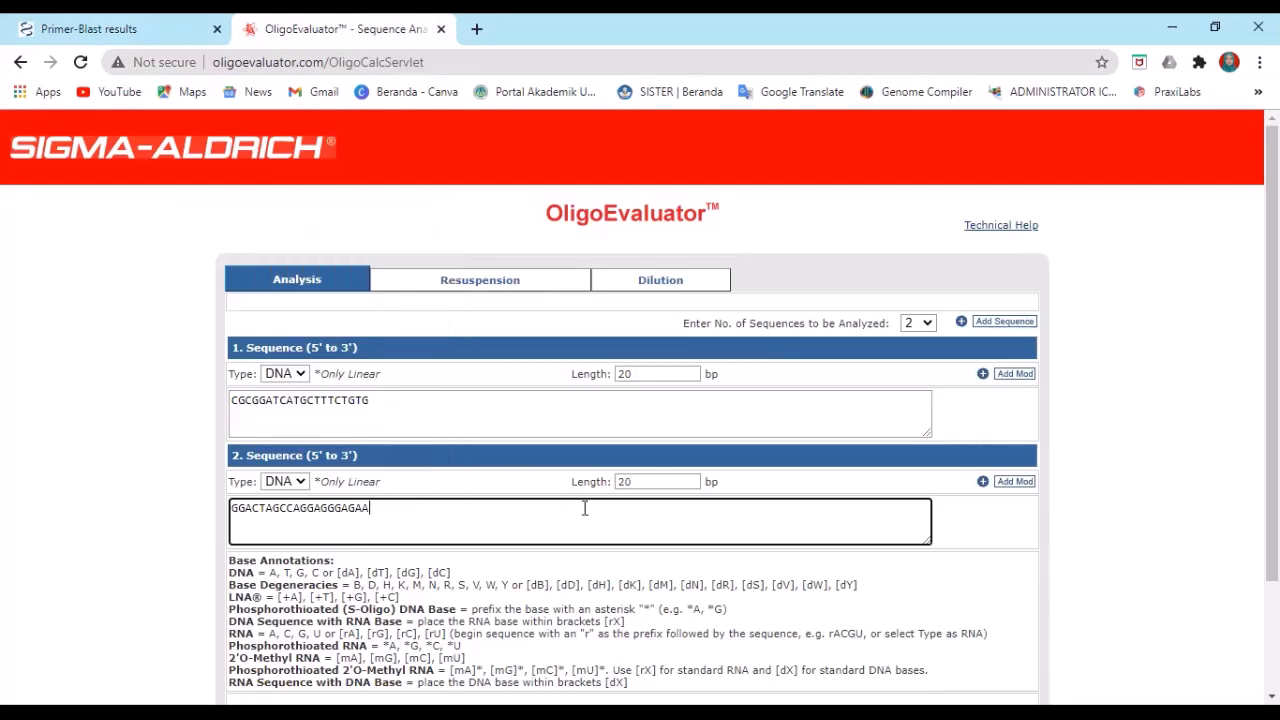
Step: Calculate the analysis of both pair 1 primers and review their Tm, GC%, GC clamp, run length, secondary structure and primer dimer
{"action": "scroll", "coordinate": [885, 467], "scroll_direction": "down", "scroll_amount": 3}
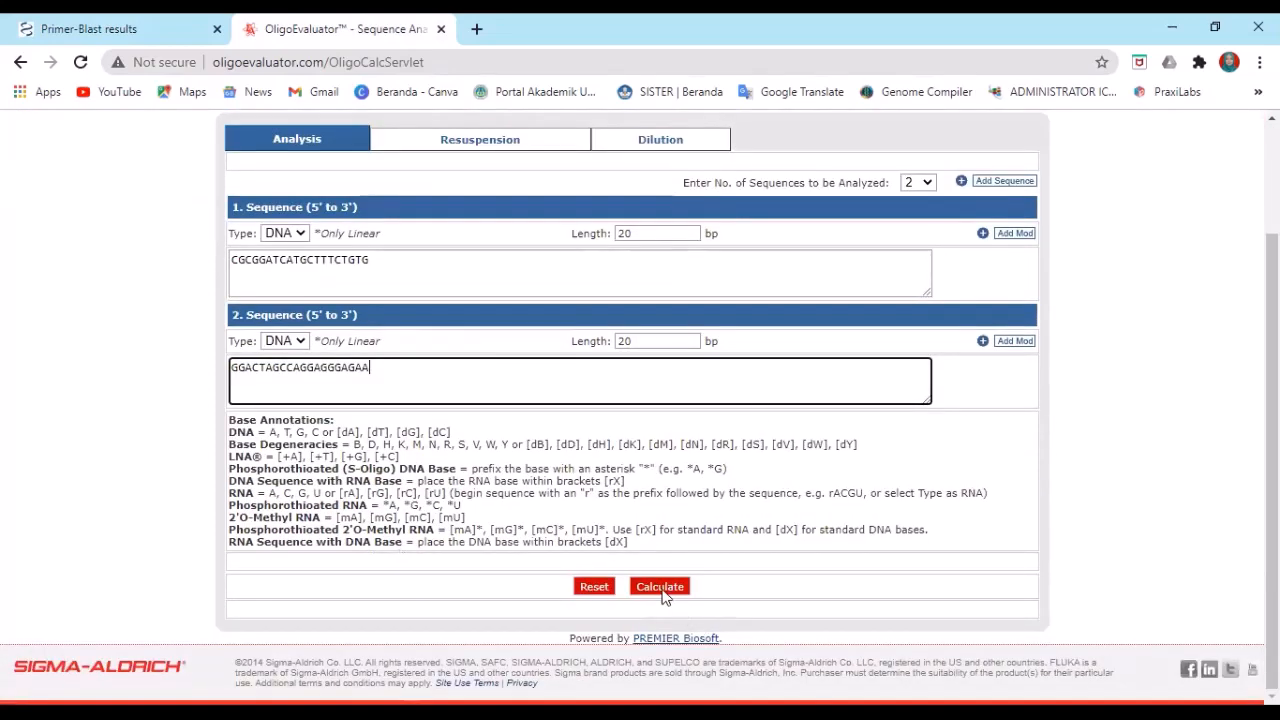
{"action": "left_click", "coordinate": [662, 587]}
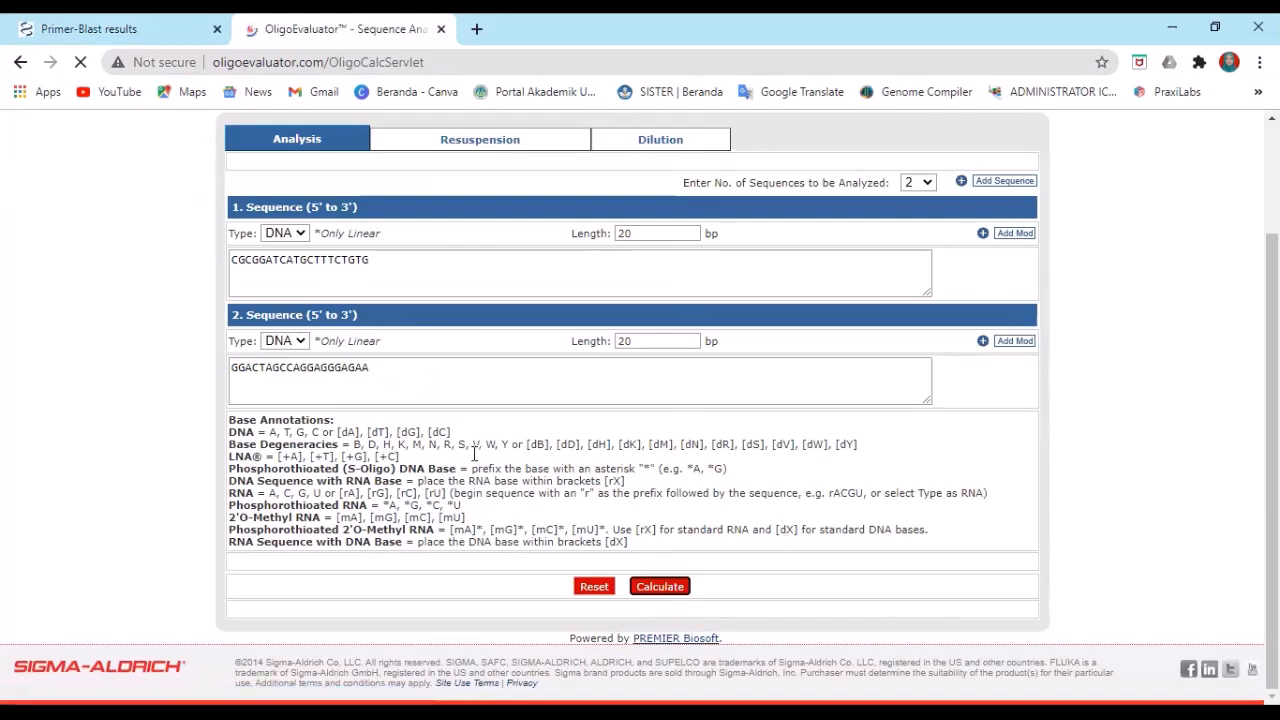
{"action": "scroll", "coordinate": [692, 417], "scroll_direction": "down", "scroll_amount": 2}
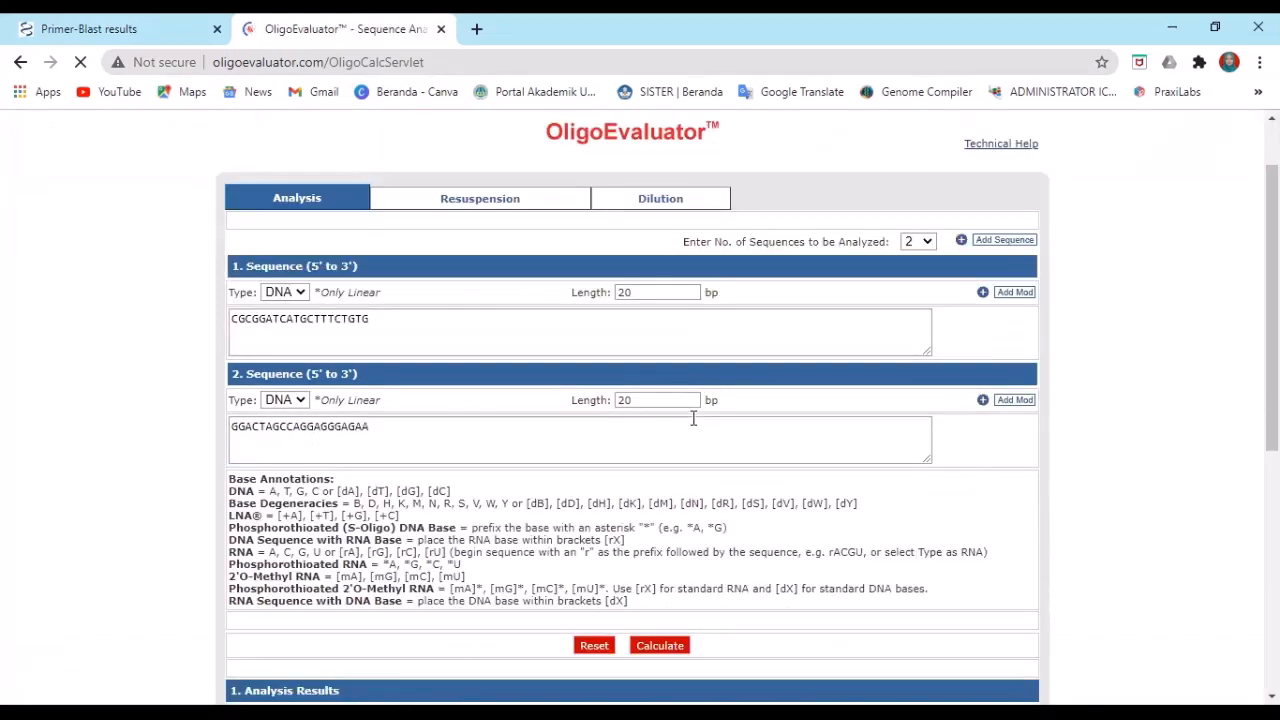
{"action": "scroll", "coordinate": [695, 417], "scroll_direction": "down", "scroll_amount": 2}
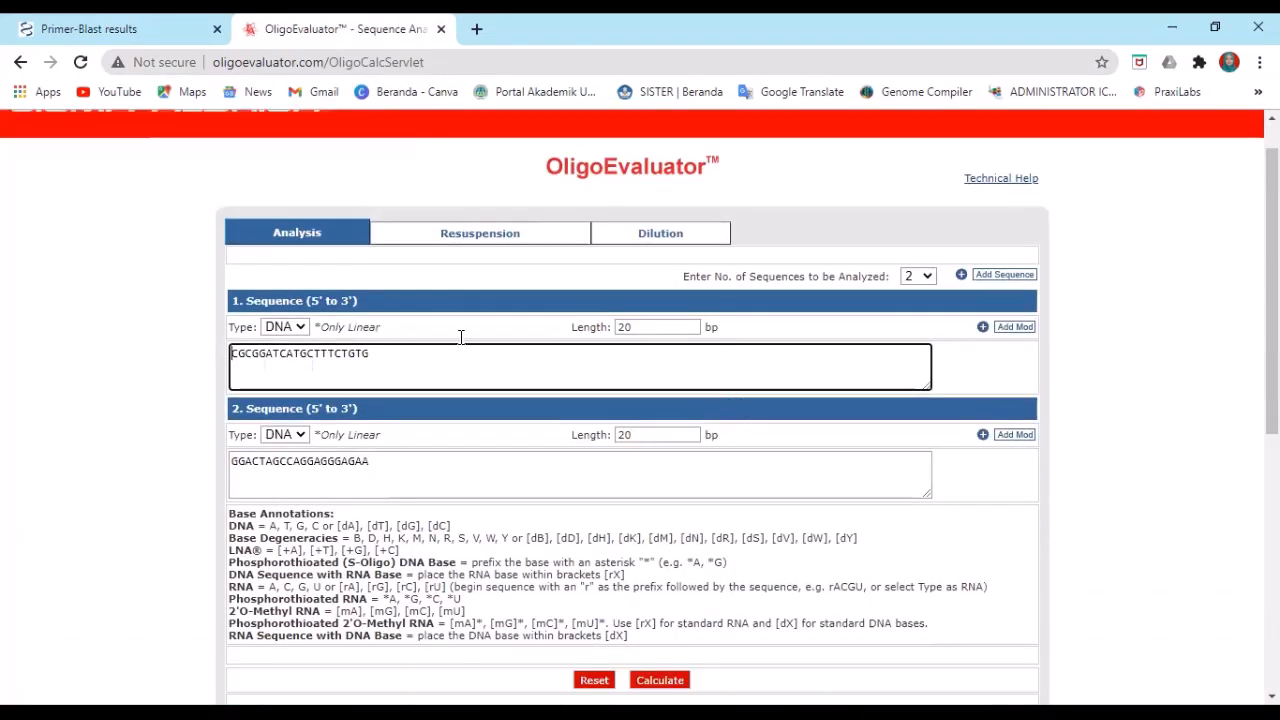
{"action": "scroll", "coordinate": [461, 337], "scroll_direction": "down", "scroll_amount": 1}
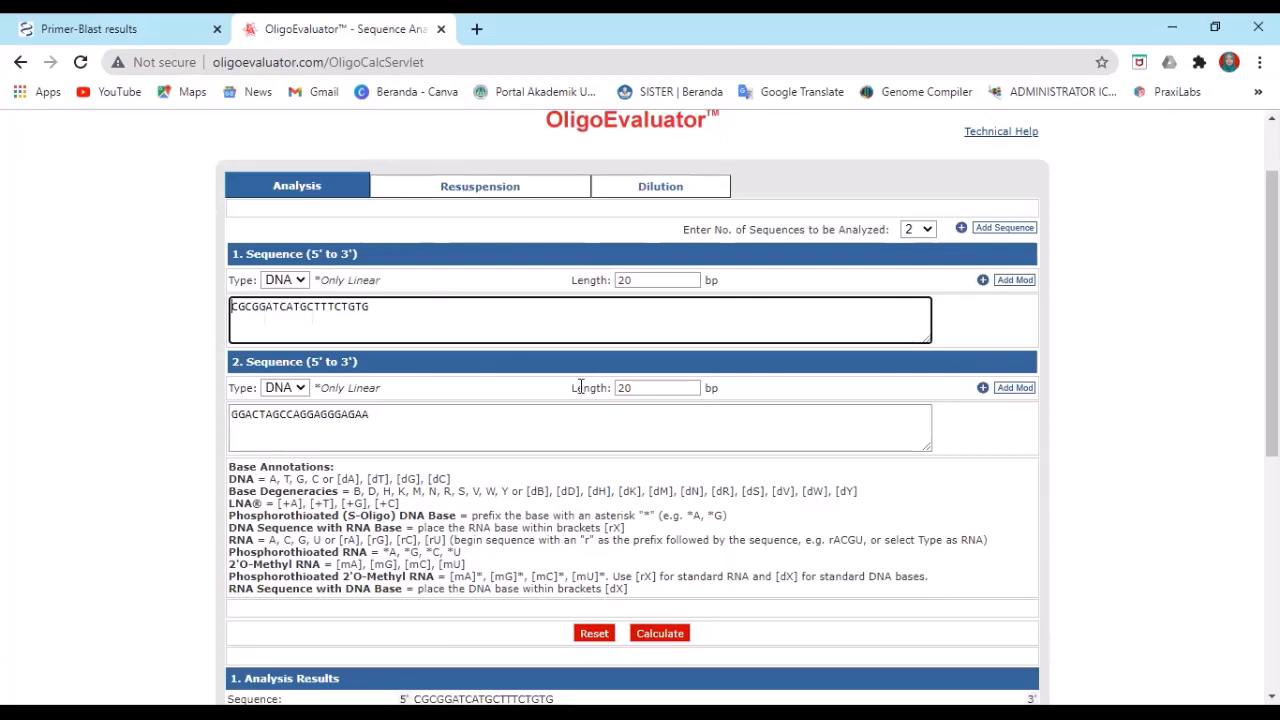
{"action": "scroll", "coordinate": [581, 387], "scroll_direction": "down", "scroll_amount": 1}
{"action": "scroll", "coordinate": [592, 378], "scroll_direction": "down", "scroll_amount": 3}
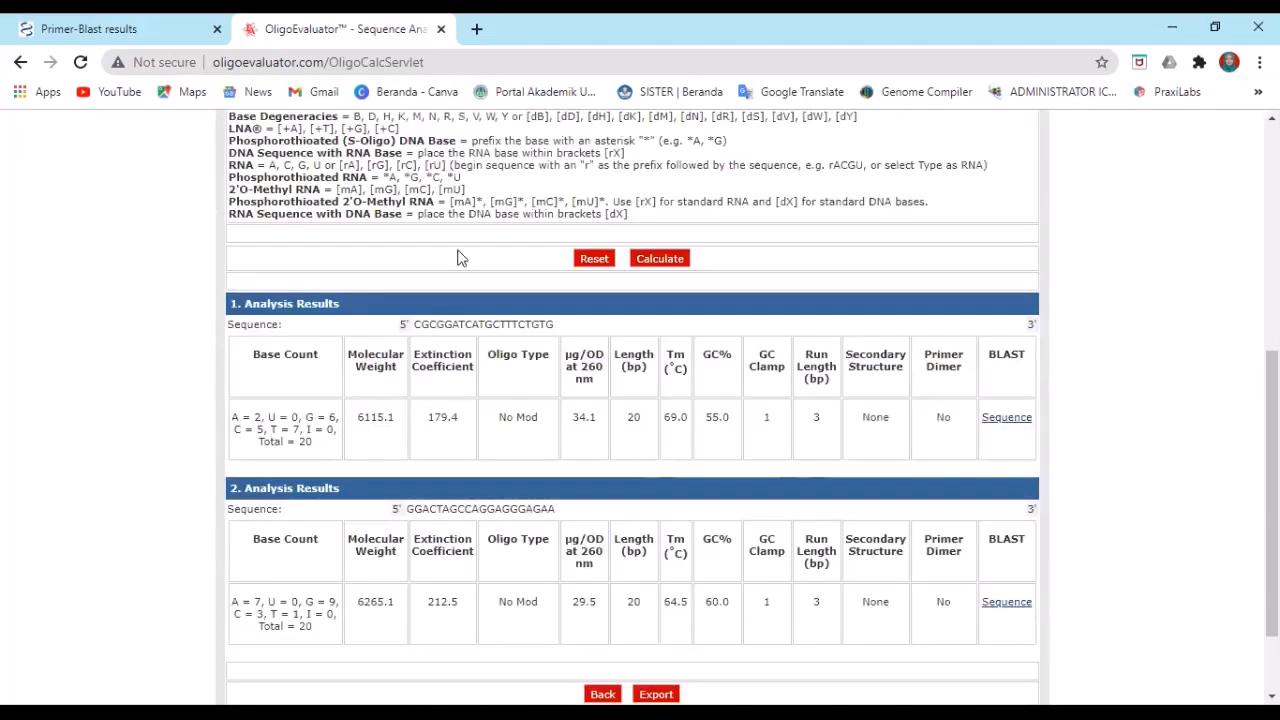
{"action": "scroll", "coordinate": [457, 256], "scroll_direction": "down", "scroll_amount": 1}
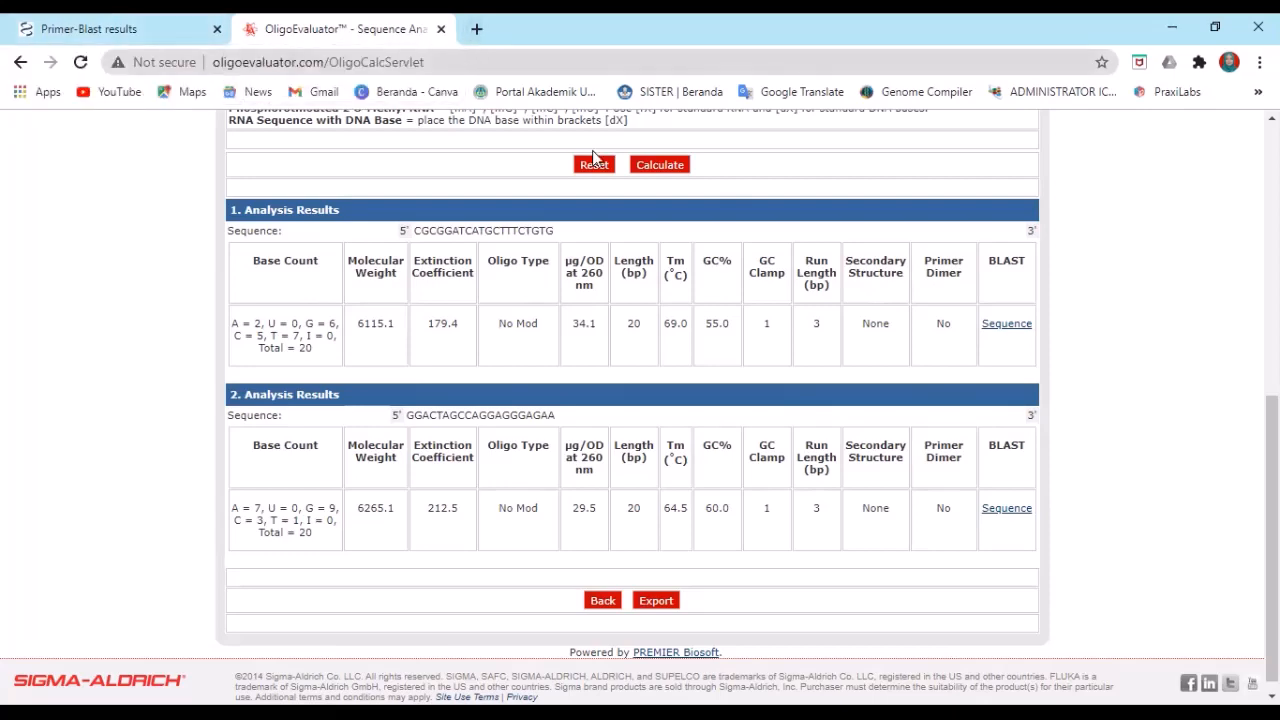
Step: Switch to the Primer-BLAST results and copy primer pair 2's forward primer sequence CCCGTAGGGCGATTACAGTC
{"action": "scroll", "coordinate": [640, 208], "scroll_direction": "up", "scroll_amount": 10}
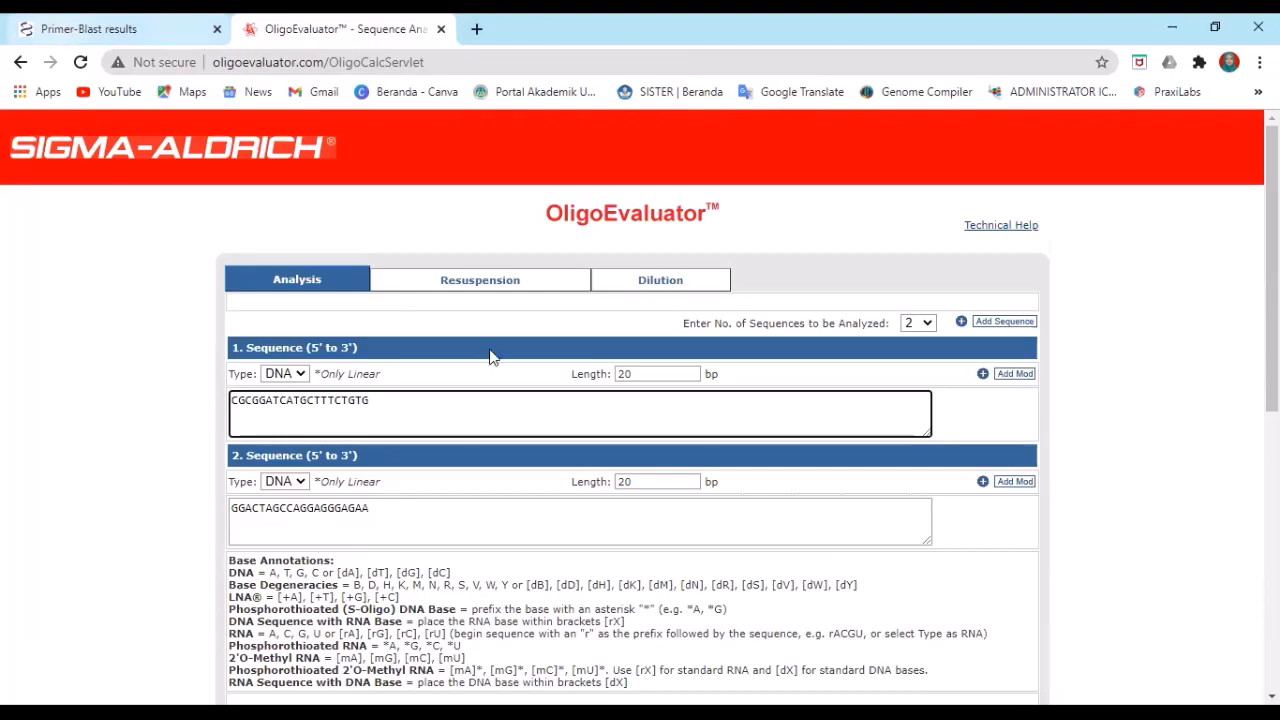
{"action": "key", "text": "ctrl+Tab"}
{"action": "scroll", "coordinate": [443, 425], "scroll_direction": "down", "scroll_amount": 7}
{"action": "scroll", "coordinate": [447, 427], "scroll_direction": "down", "scroll_amount": 15}
{"action": "scroll", "coordinate": [448, 416], "scroll_direction": "down", "scroll_amount": 4}
{"action": "scroll", "coordinate": [448, 420], "scroll_direction": "up", "scroll_amount": 1}
{"action": "left_click_drag", "start_coordinate": [211, 322], "coordinate": [369, 321]}
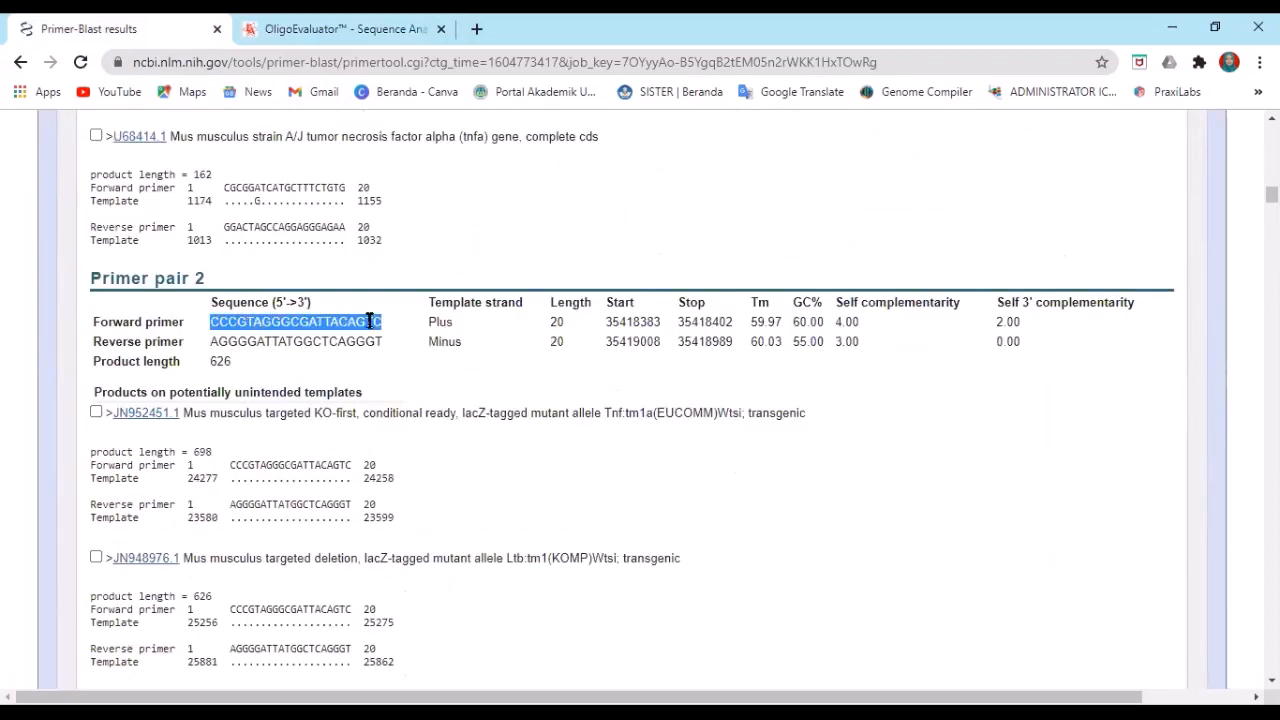
{"action": "right_click", "coordinate": [369, 323]}
{"action": "left_click", "coordinate": [398, 336]}
Step: Return to OligoEvaluator and replace sequence 1 with the copied forward primer CCCGTAGGGCGATTACAGTC
{"action": "left_click", "coordinate": [339, 30]}
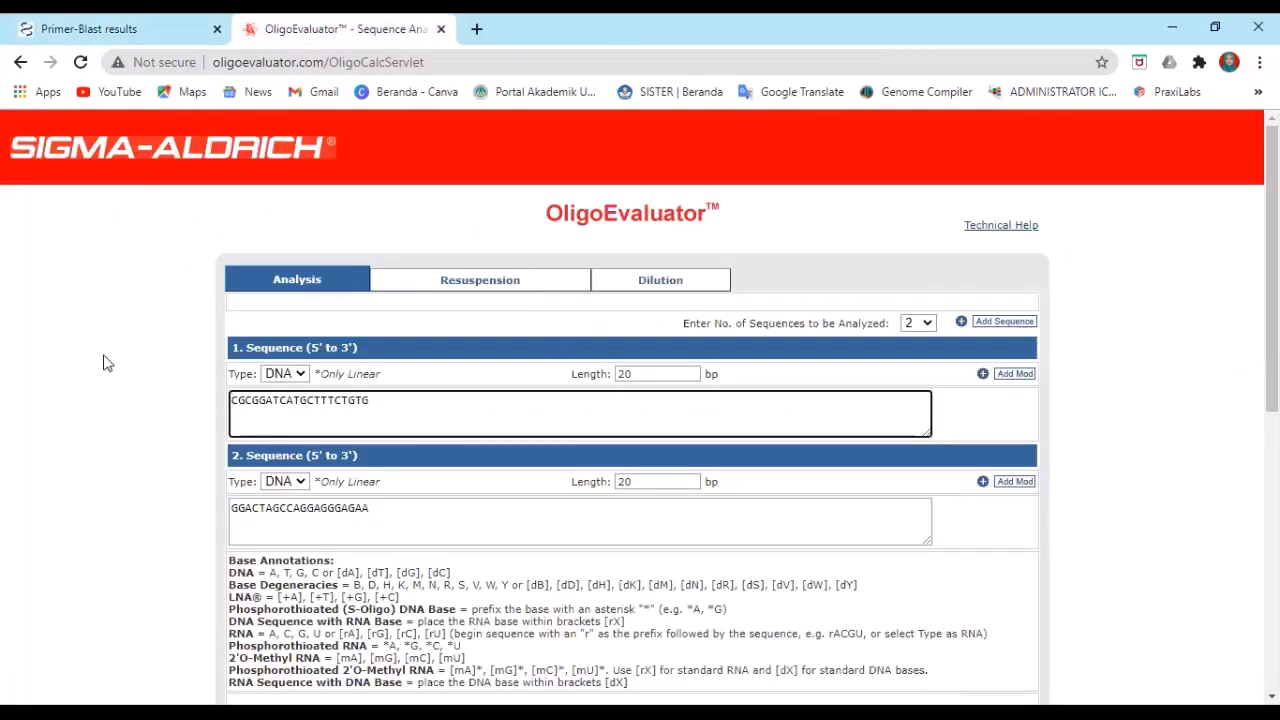
{"action": "key", "text": "ctrl+a"}
{"action": "key", "text": "BackSpace"}
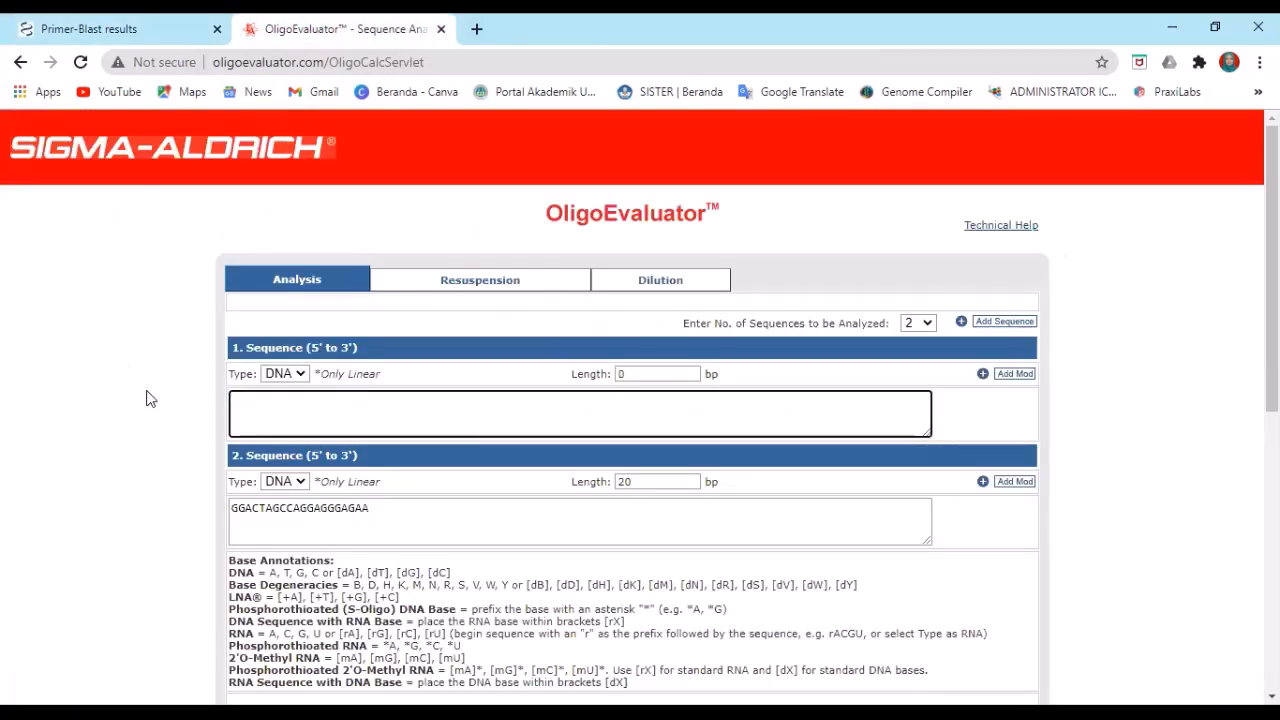
{"action": "right_click", "coordinate": [254, 405]}
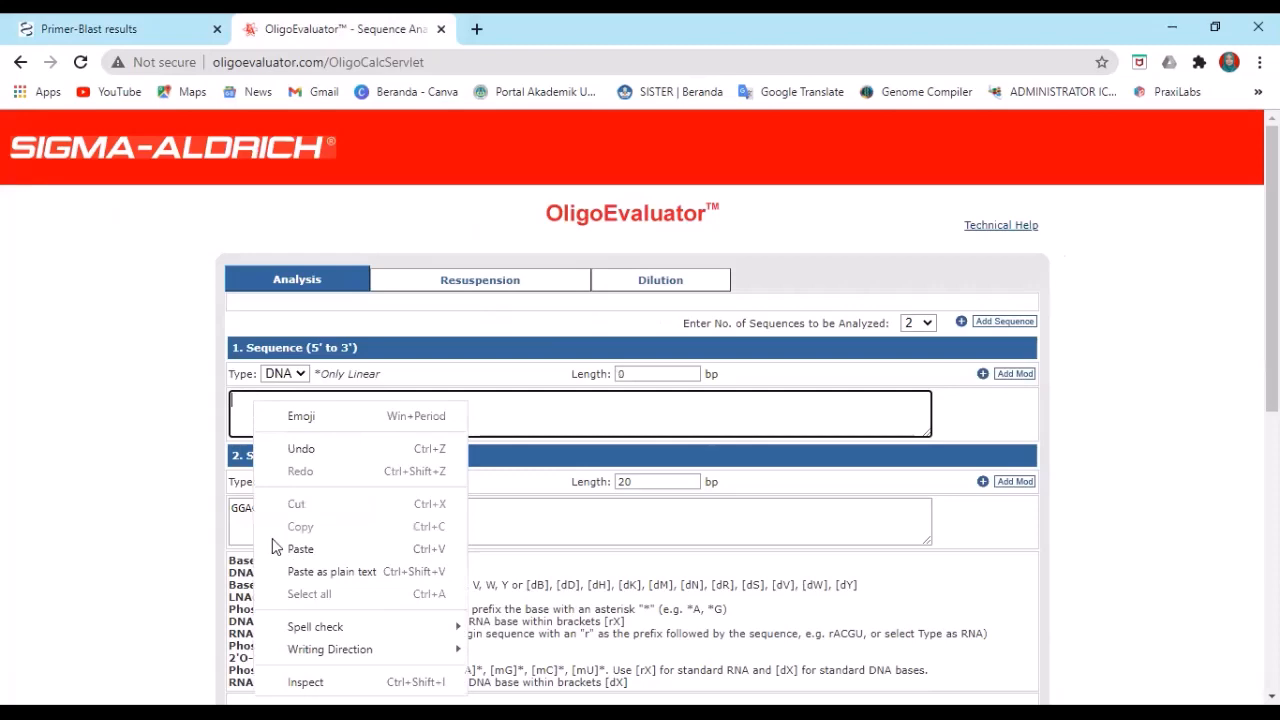
{"action": "left_click", "coordinate": [408, 549]}
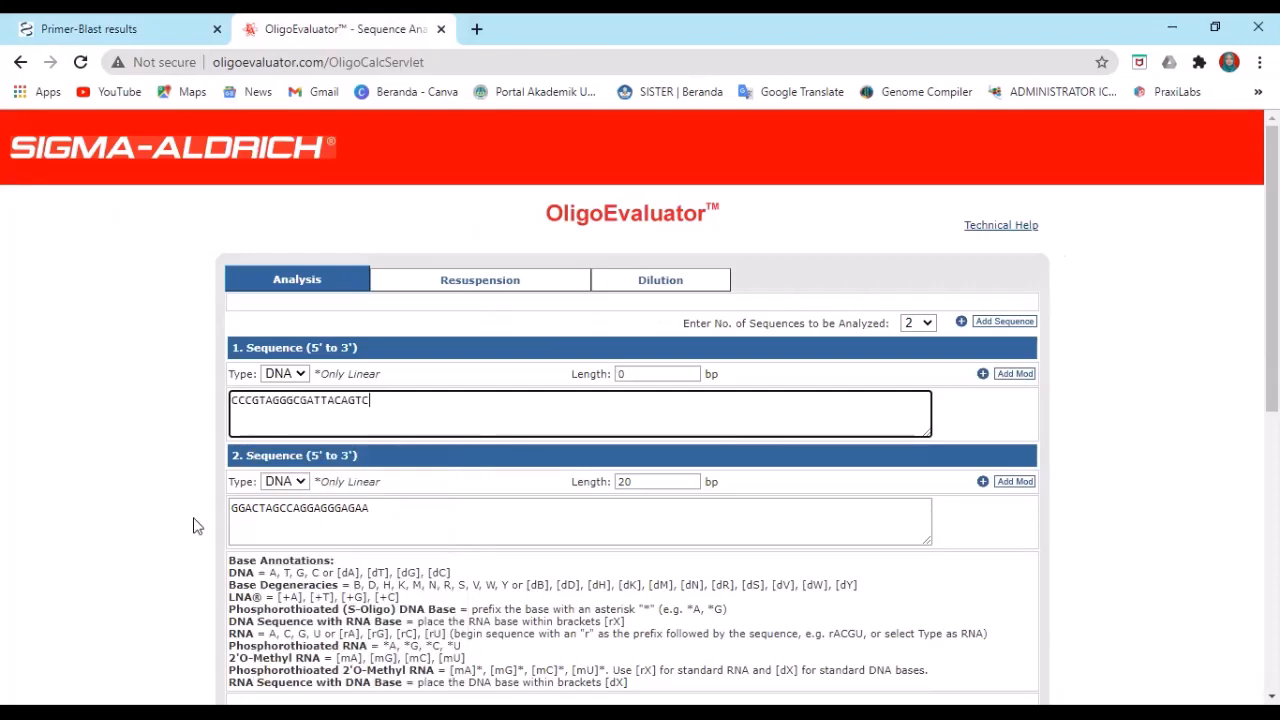
Step: Replace sequence 2 with primer pair 2's reverse primer AGGGGATTATGGCTCAGGGT, copied from the Primer-BLAST results
{"action": "triple_click", "coordinate": [192, 528]}
{"action": "key", "text": "Delete"}
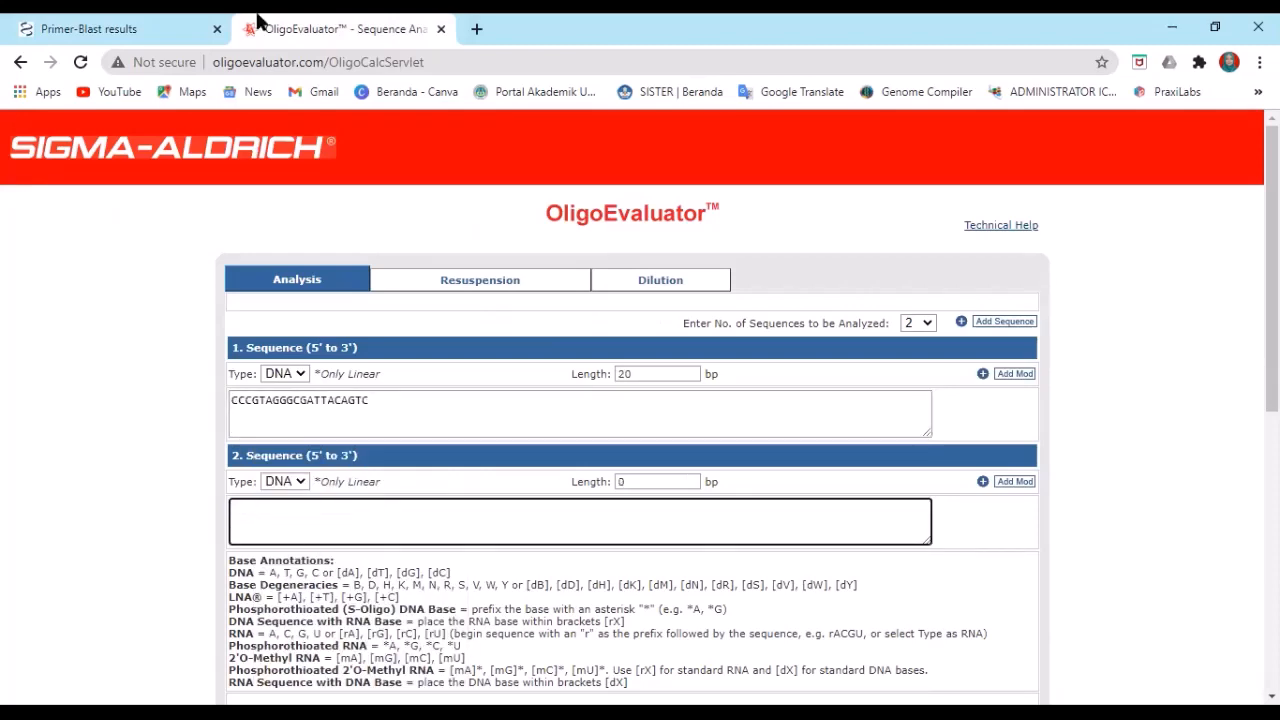
{"action": "left_click", "coordinate": [124, 37]}
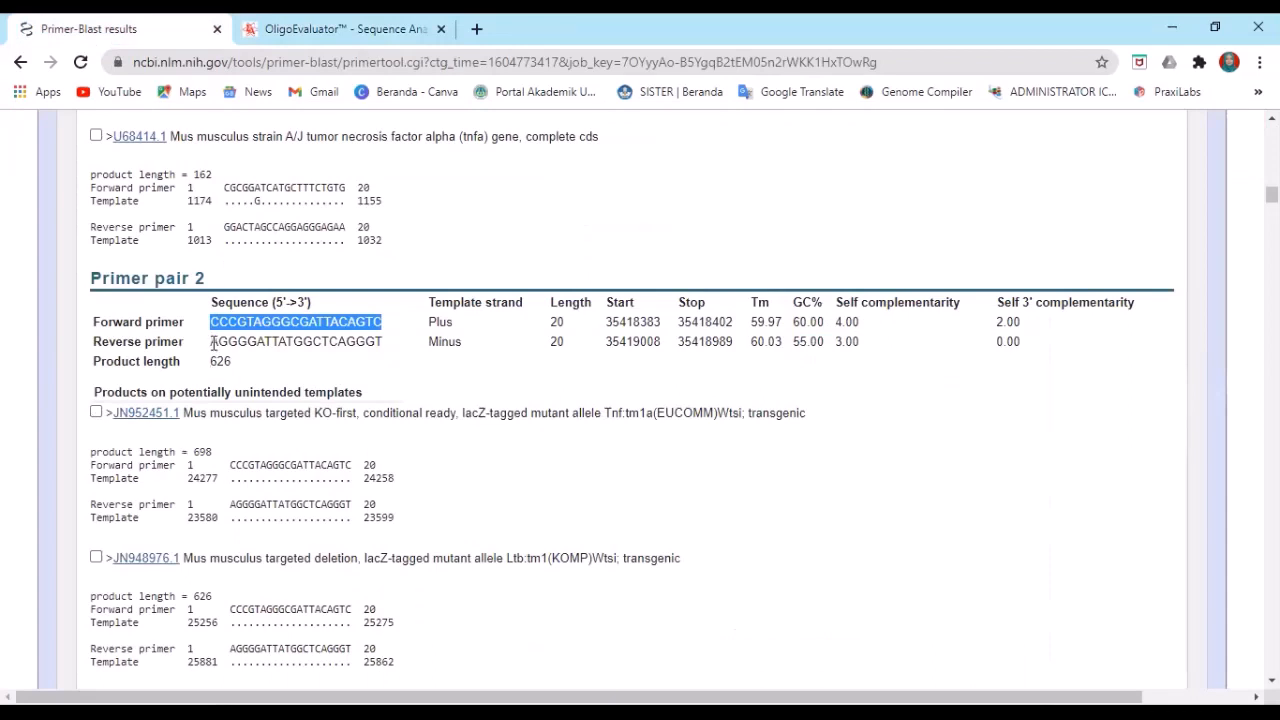
{"action": "left_click", "coordinate": [276, 338]}
{"action": "double_click", "coordinate": [374, 345]}
{"action": "right_click", "coordinate": [374, 356]}
{"action": "left_click", "coordinate": [400, 363]}
{"action": "left_click", "coordinate": [340, 30]}
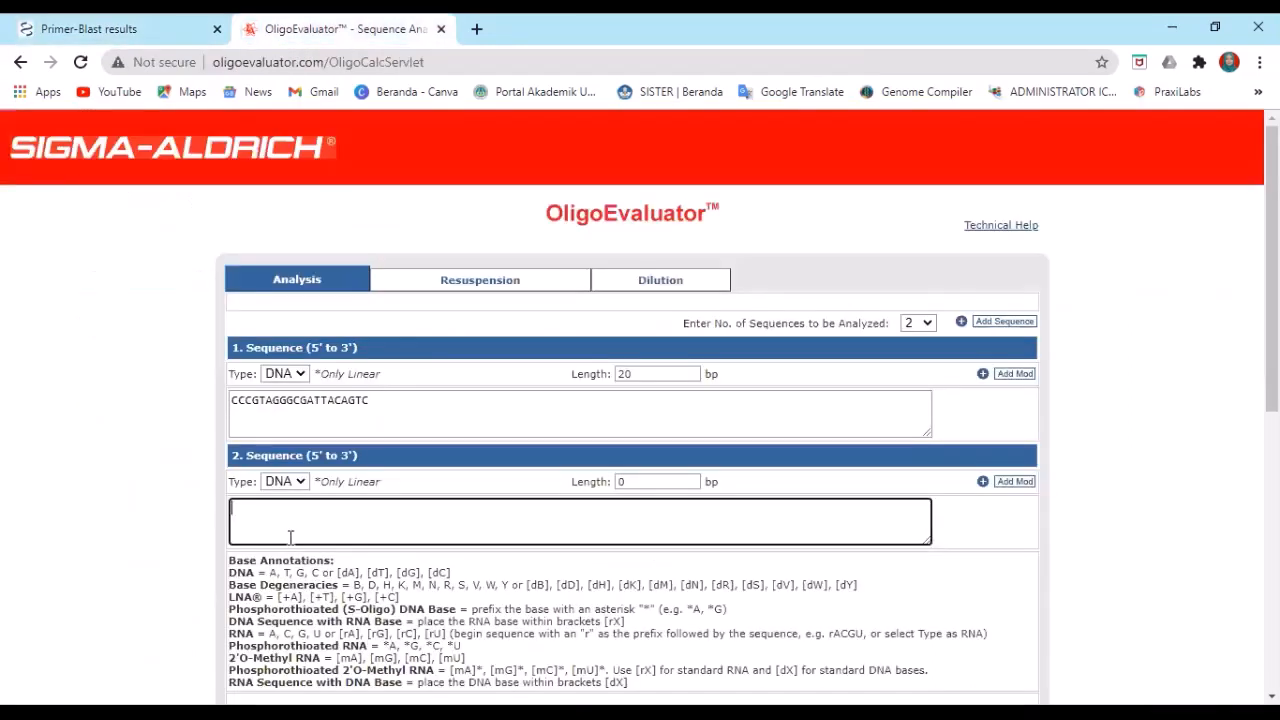
{"action": "right_click", "coordinate": [272, 518]}
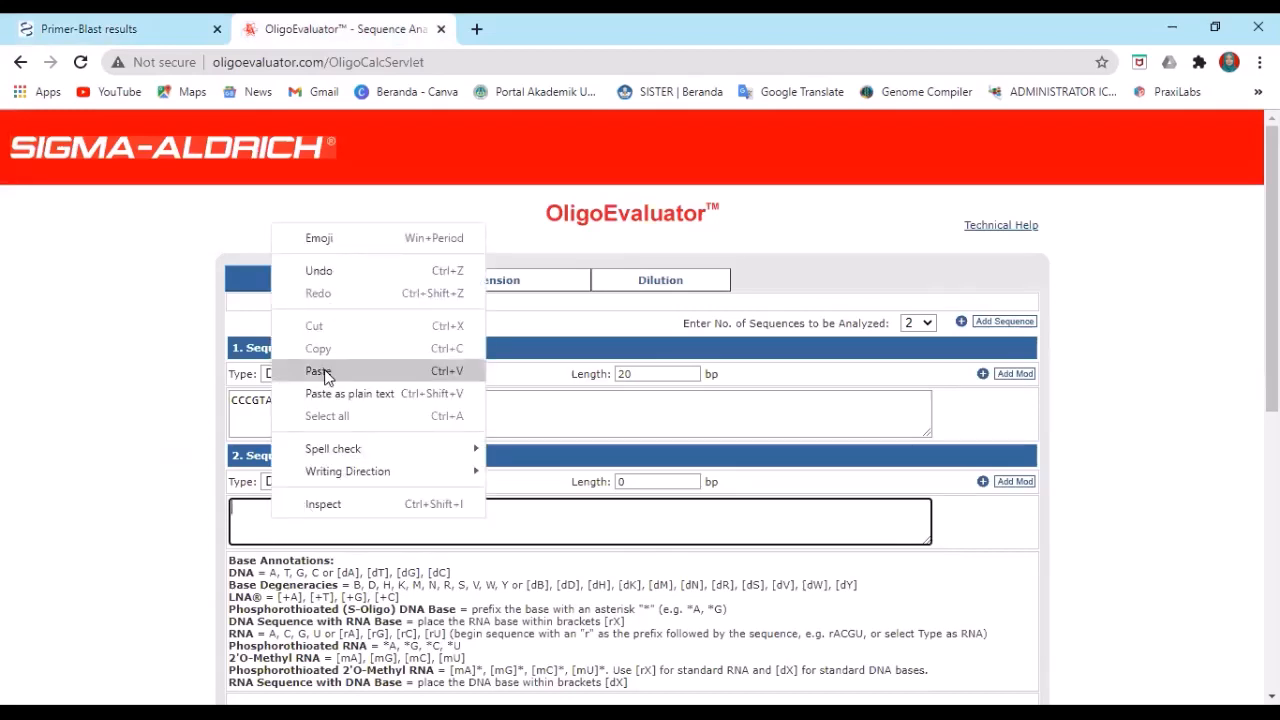
{"action": "left_click", "coordinate": [318, 371]}
Step: Calculate the analysis of both pair 2 primers and review the results for each sequence
{"action": "scroll", "coordinate": [534, 450], "scroll_direction": "down", "scroll_amount": 2}
{"action": "left_click", "coordinate": [673, 545]}
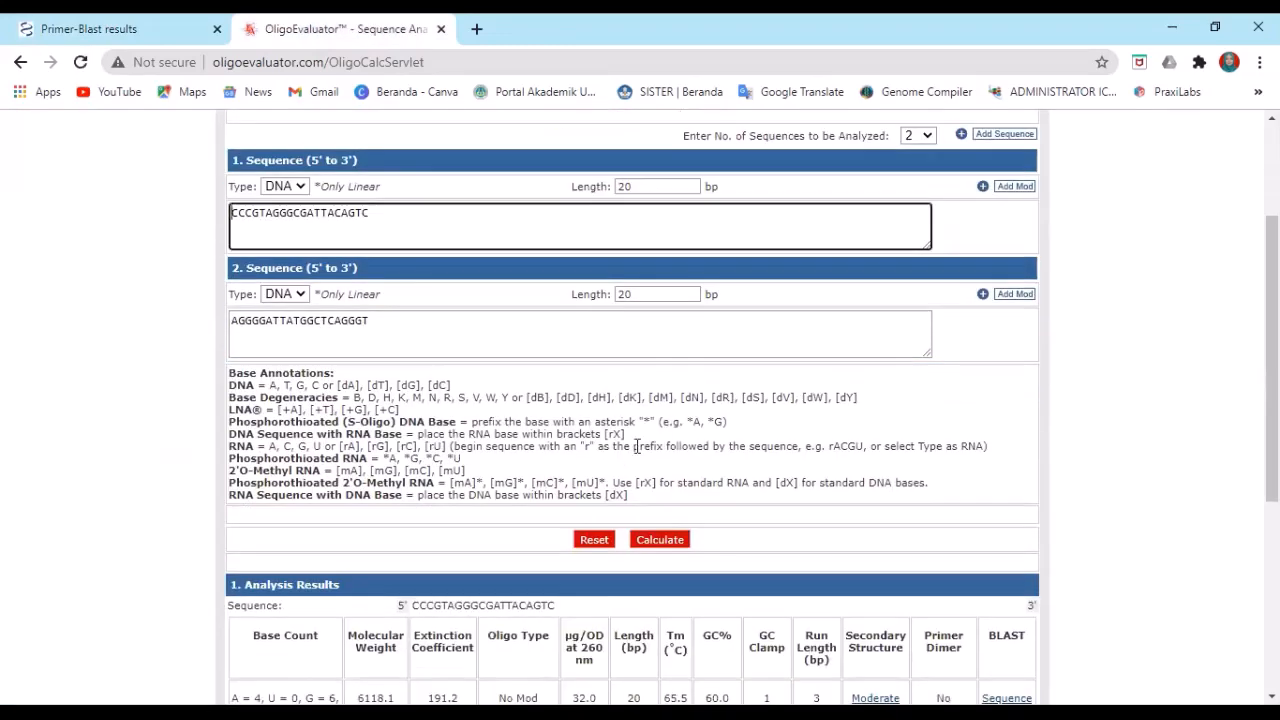
{"action": "scroll", "coordinate": [636, 446], "scroll_direction": "down", "scroll_amount": 3}
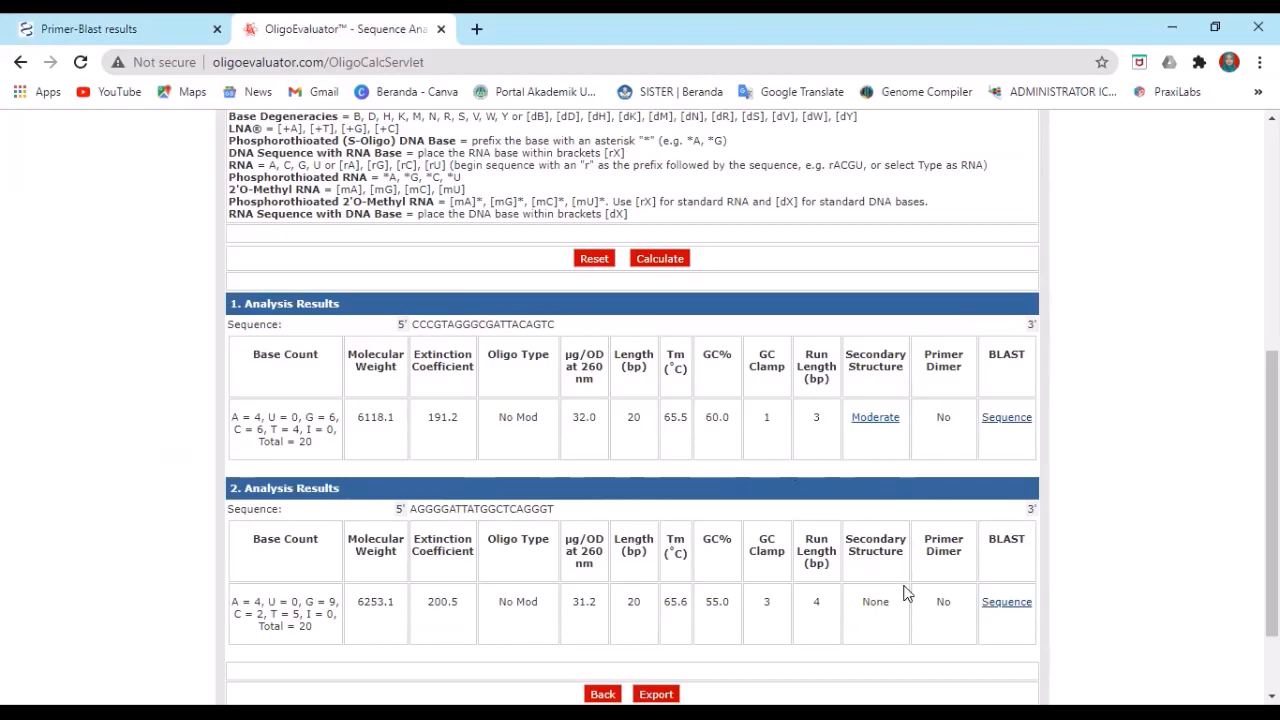
Step: Examine the secondary structures of the pair 2 forward primer and compare them with its entered sequence and analysis results
{"action": "left_click", "coordinate": [880, 420]}
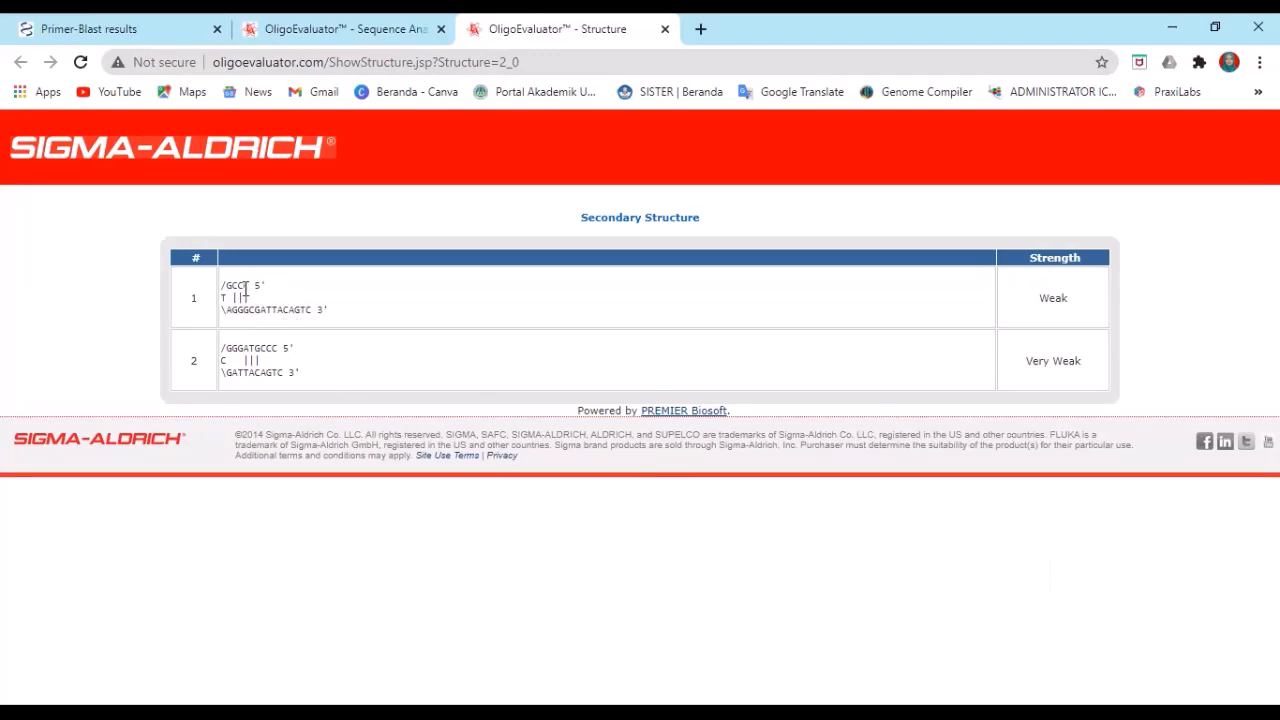
{"action": "left_click", "coordinate": [358, 36]}
{"action": "scroll", "coordinate": [262, 410], "scroll_direction": "up", "scroll_amount": 3}
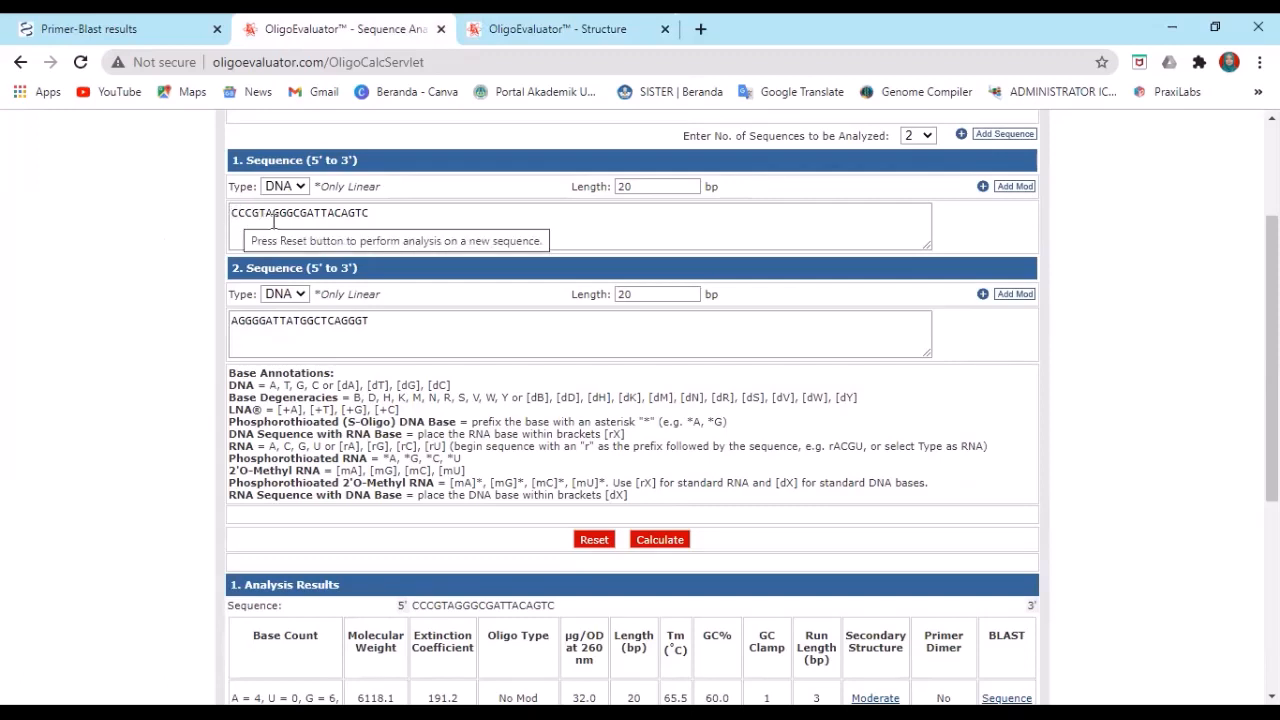
{"action": "left_click", "coordinate": [572, 36]}
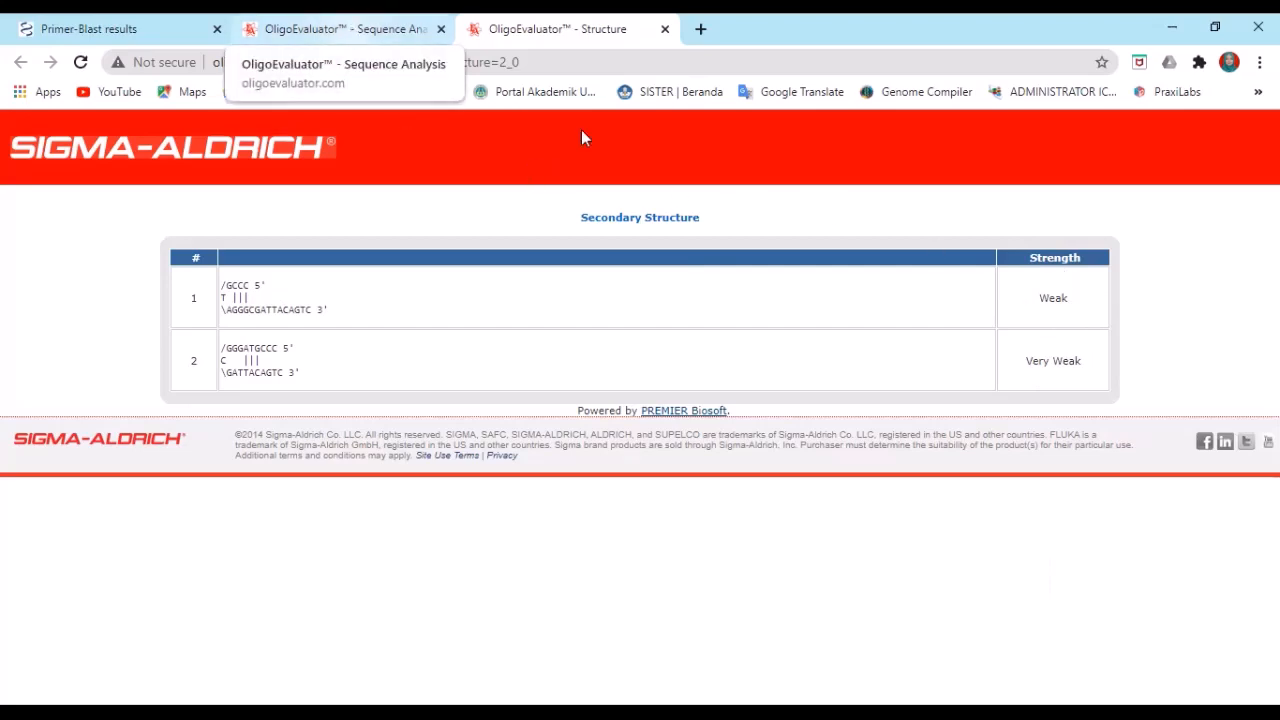
{"action": "left_click", "coordinate": [352, 33]}
{"action": "scroll", "coordinate": [934, 360], "scroll_direction": "down", "scroll_amount": 1}
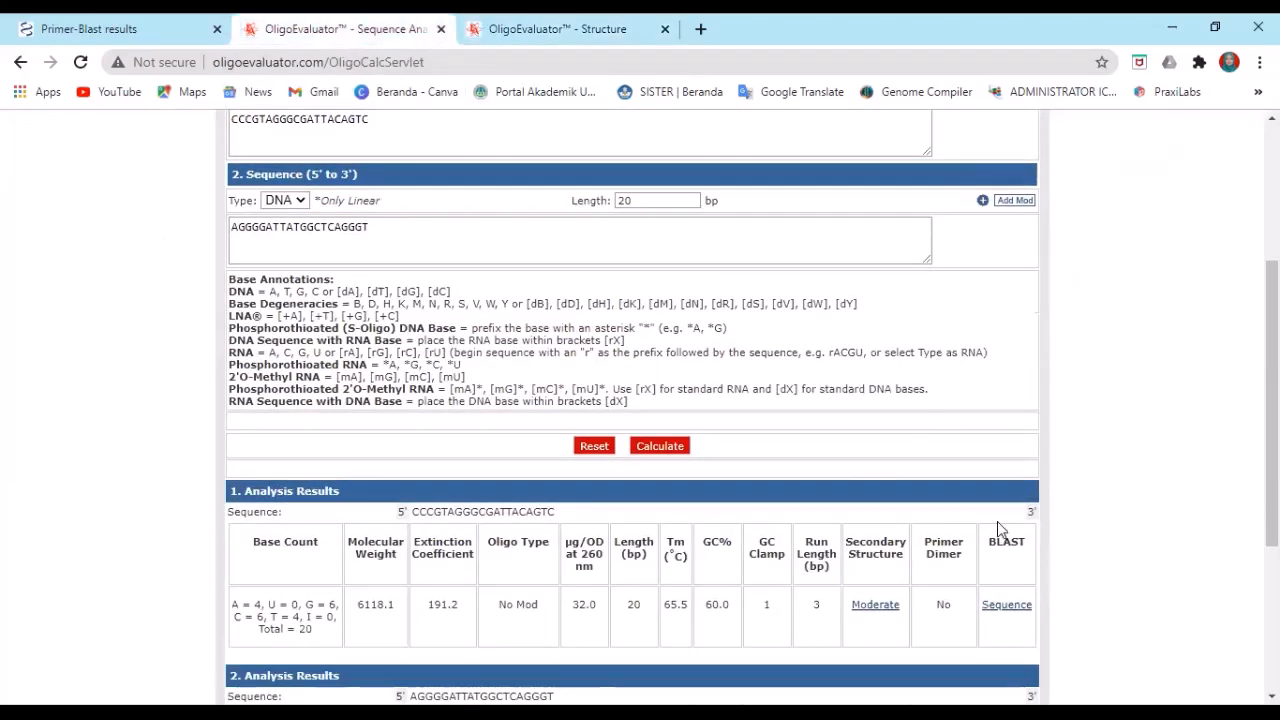
{"action": "scroll", "coordinate": [1003, 525], "scroll_direction": "down", "scroll_amount": 2}
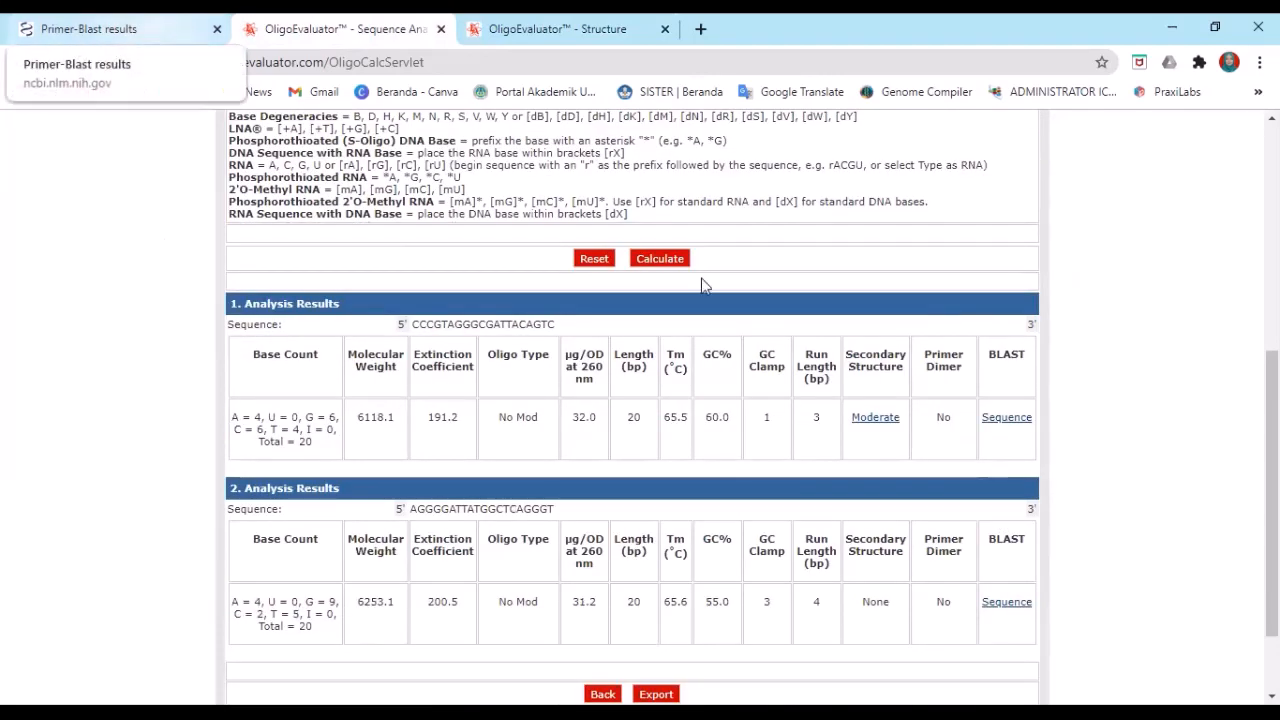
Step: Look through primer pair 2's products on potentially unintended templates in Primer-BLAST, then return to the OligoEvaluator analysis results
{"action": "left_click", "coordinate": [150, 30]}
{"action": "scroll", "coordinate": [556, 410], "scroll_direction": "down", "scroll_amount": 6}
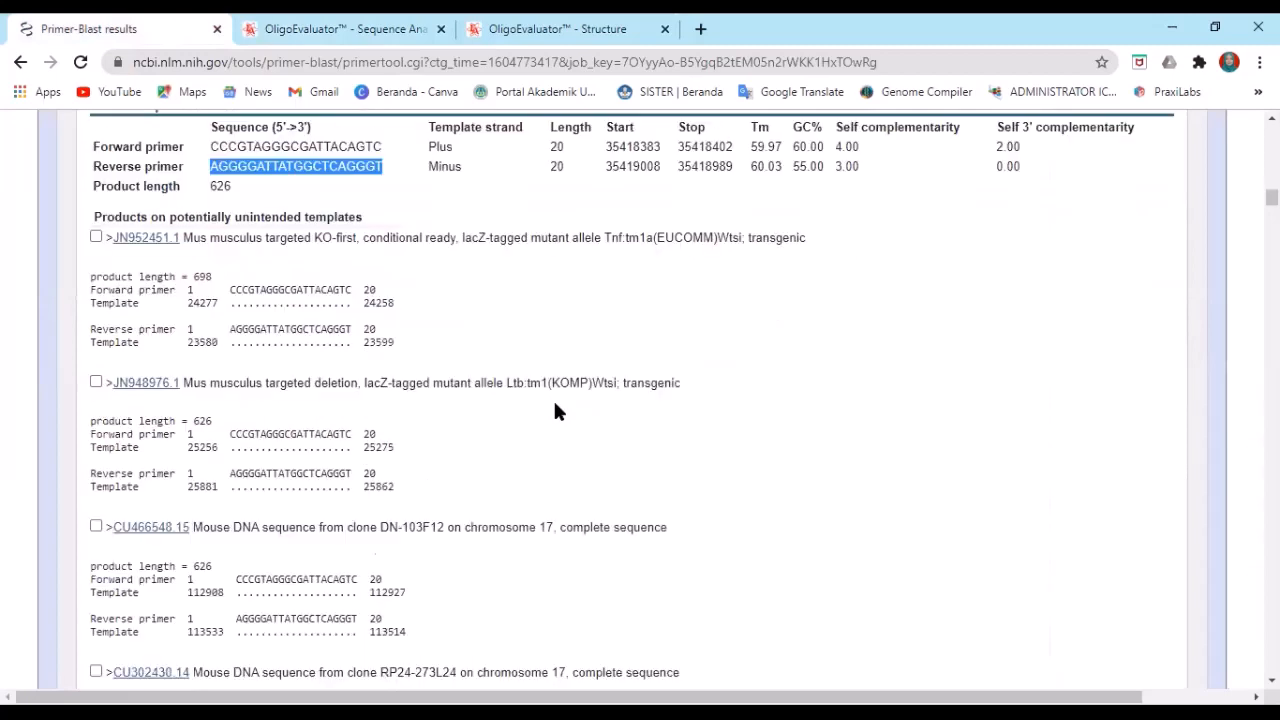
{"action": "scroll", "coordinate": [556, 410], "scroll_direction": "down", "scroll_amount": 4}
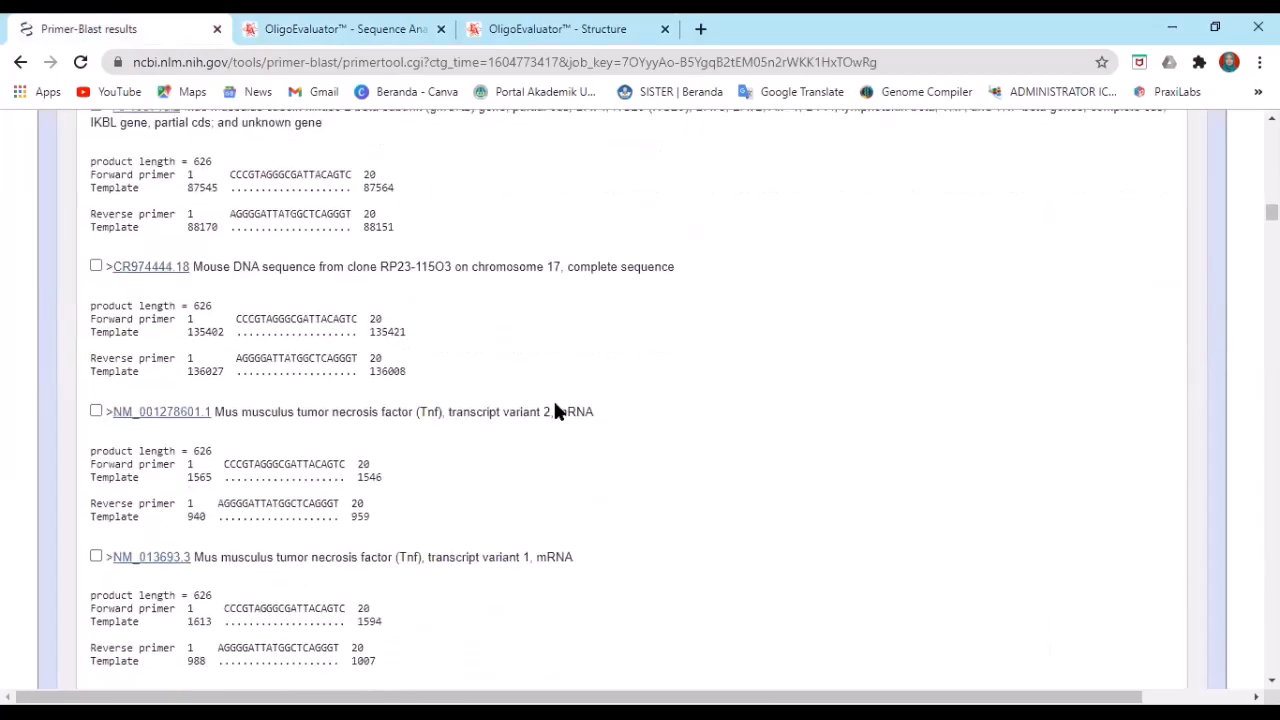
{"action": "left_click", "coordinate": [389, 38]}
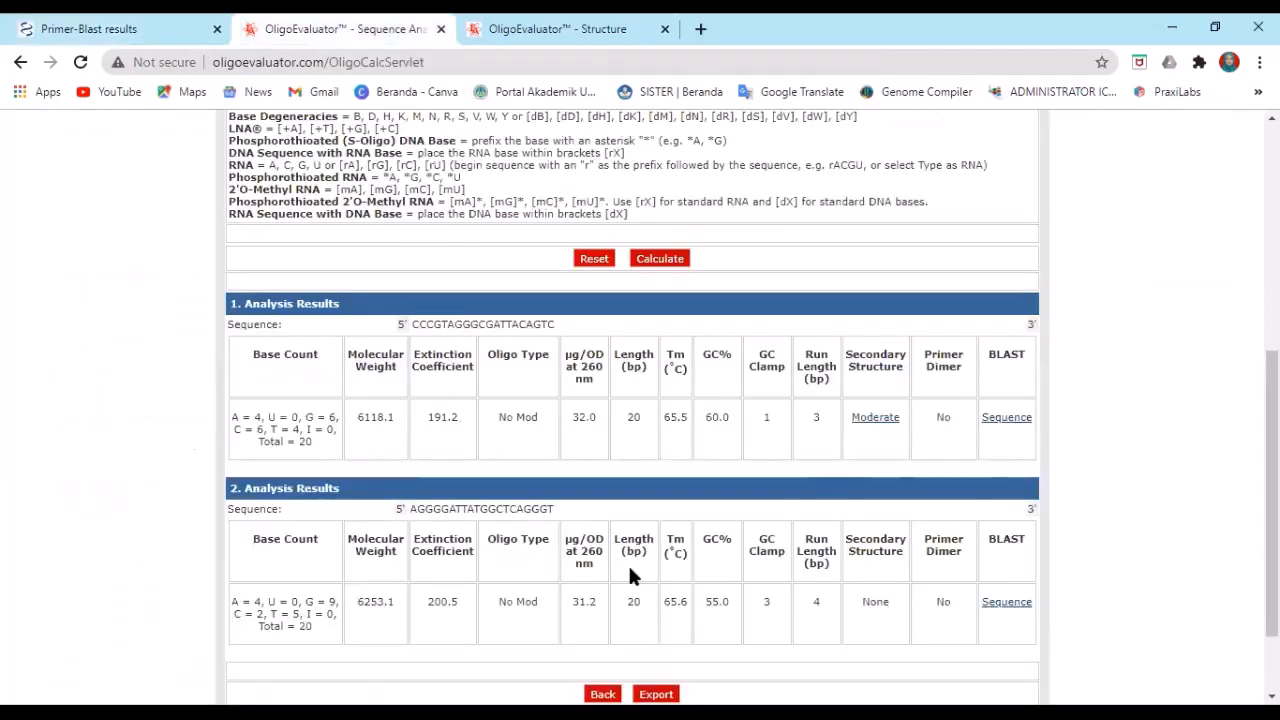